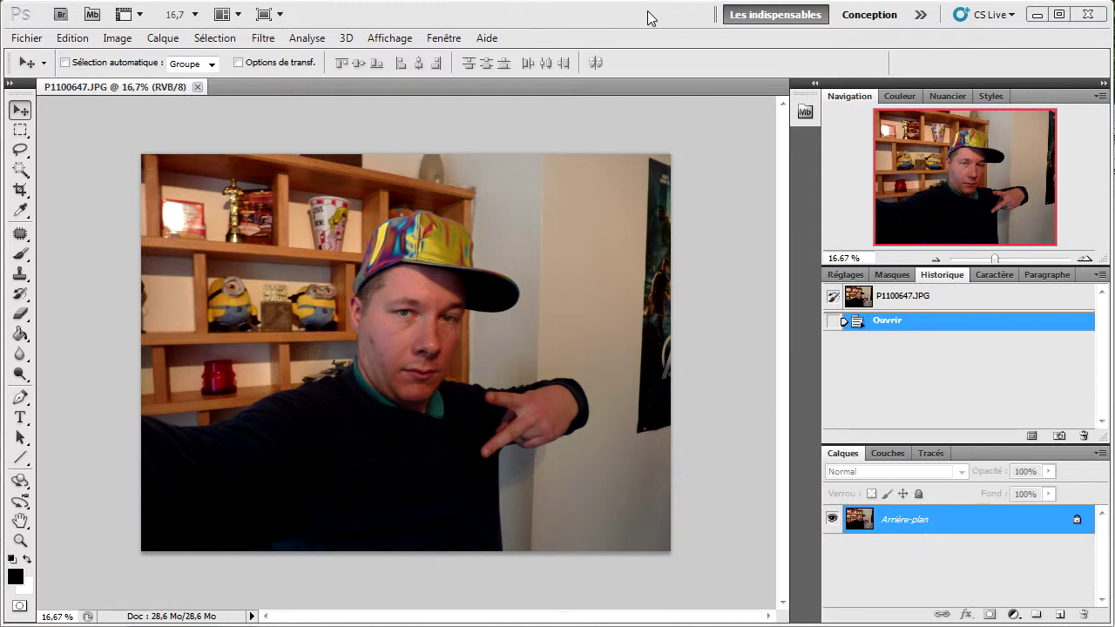
# Step: Duplicate the background layer and hide the original
pyautogui.hotkey('ctrl', 'j')
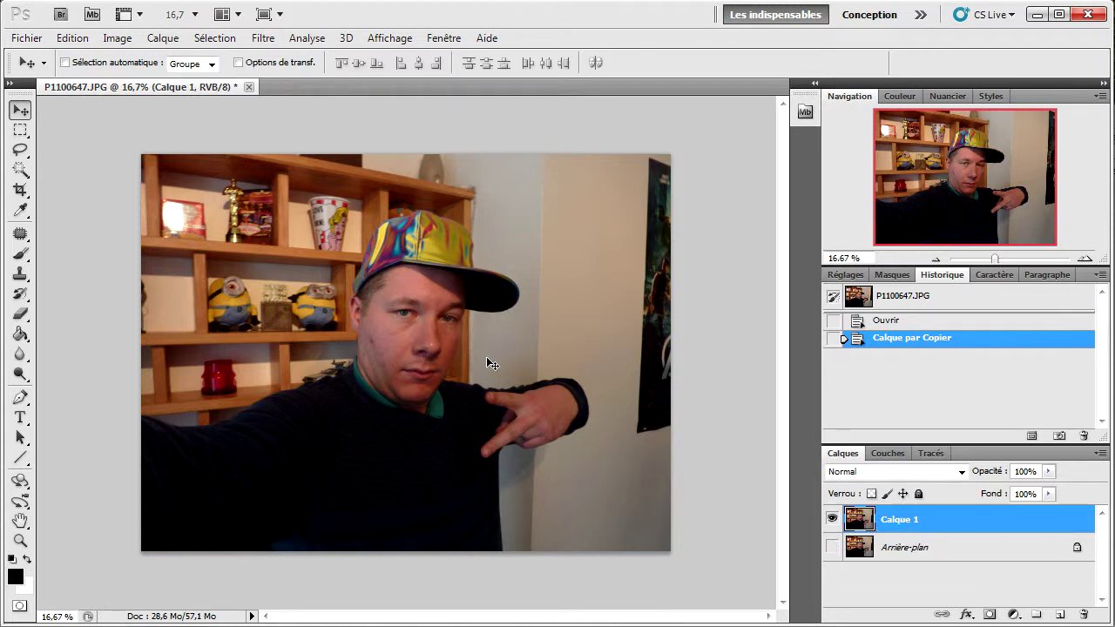
# Step: Remove the dark mark on the cheek and the small spot near the jaw with the Patch tool, replacing them with nearby clean skin
pyautogui.click(1084, 258)
pyautogui.click(1084, 259)
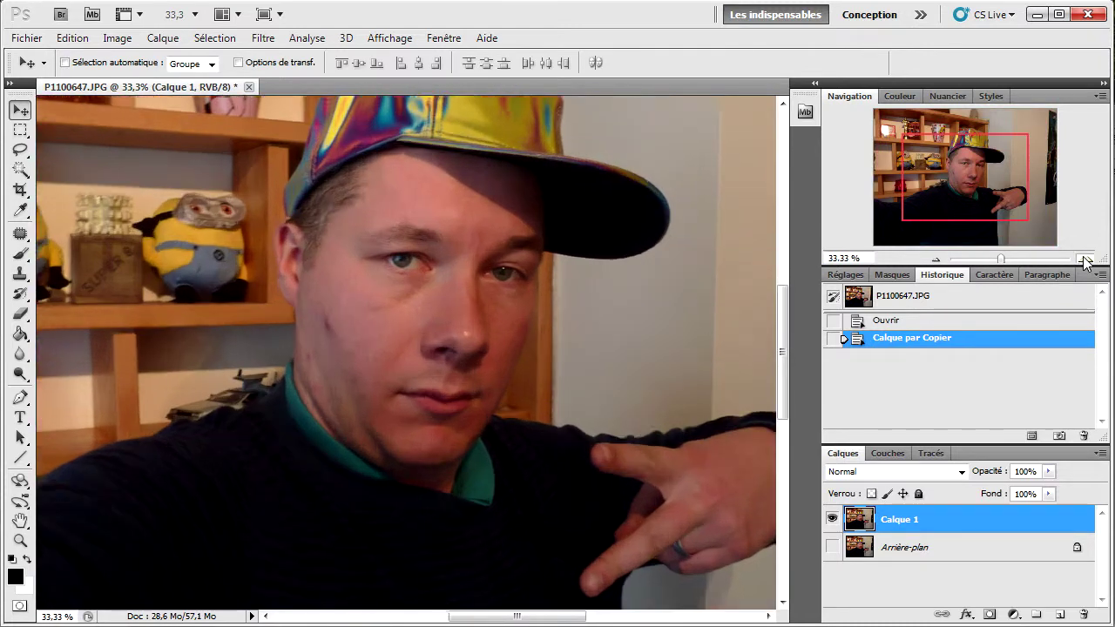
pyautogui.click(1084, 259)
pyautogui.click(1084, 259)
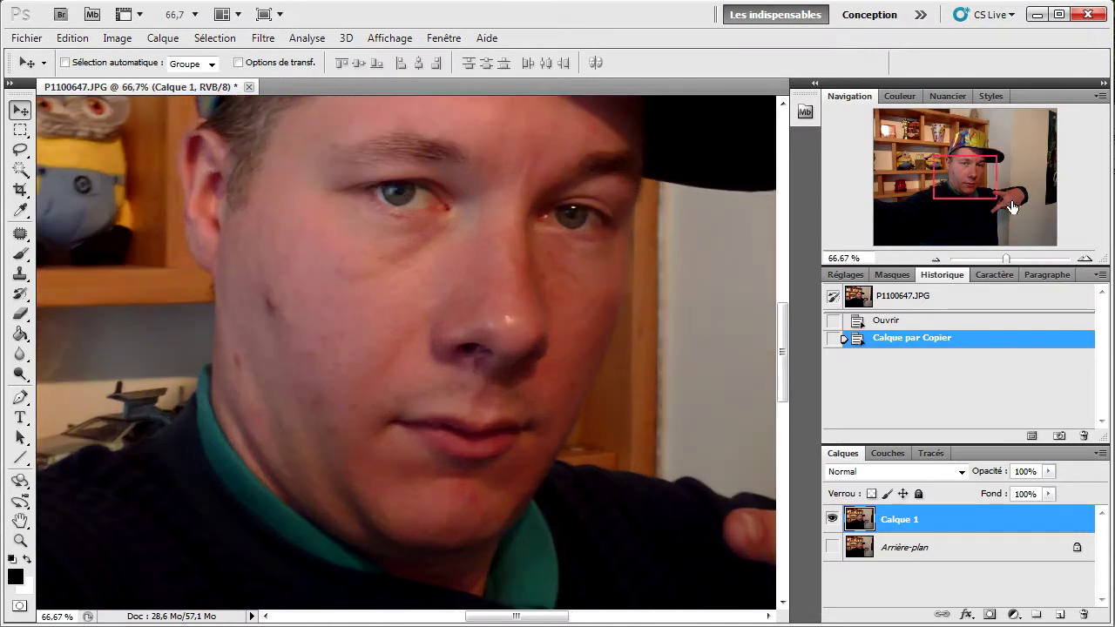
pyautogui.moveTo(977, 183)
pyautogui.mouseDown()
pyautogui.moveTo(967, 175)
pyautogui.moveTo(975, 179)
pyautogui.mouseUp()
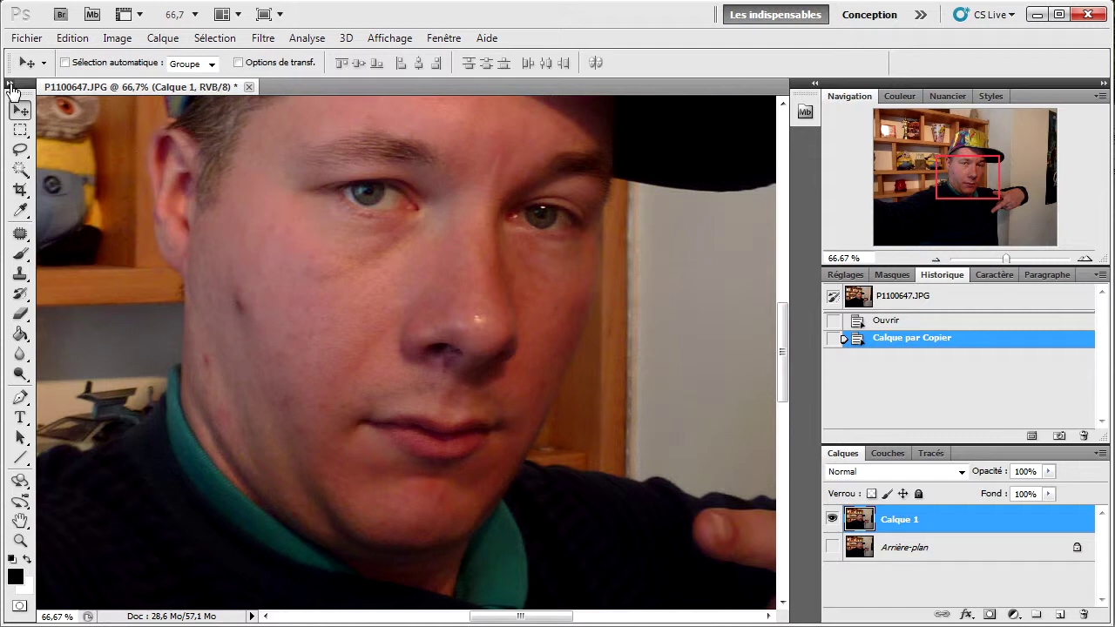
pyautogui.click(20, 241)
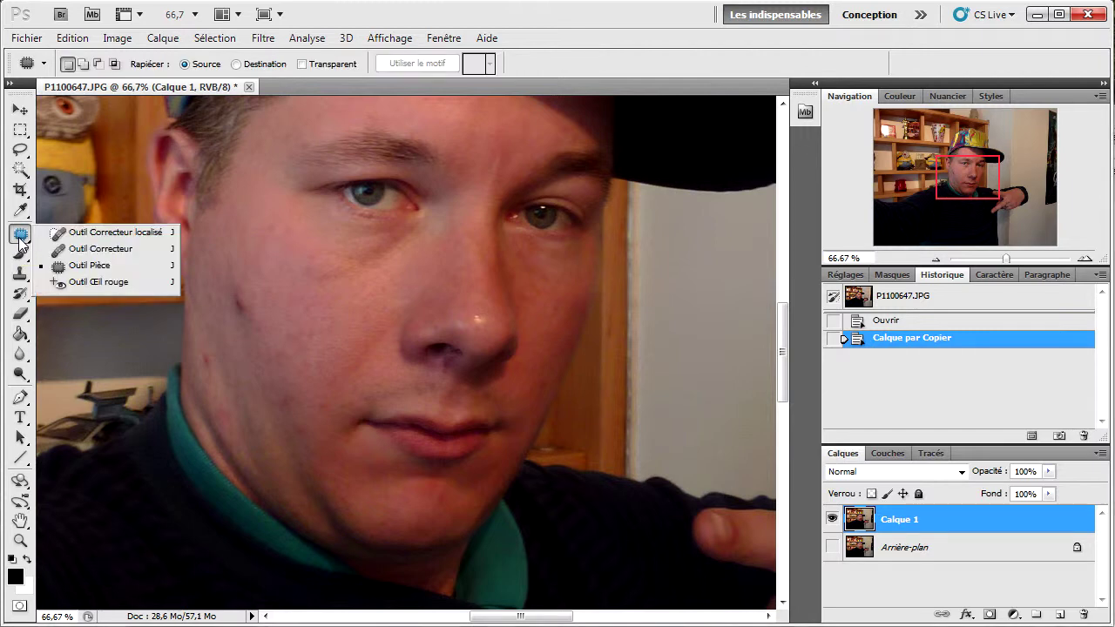
pyautogui.click(76, 271)
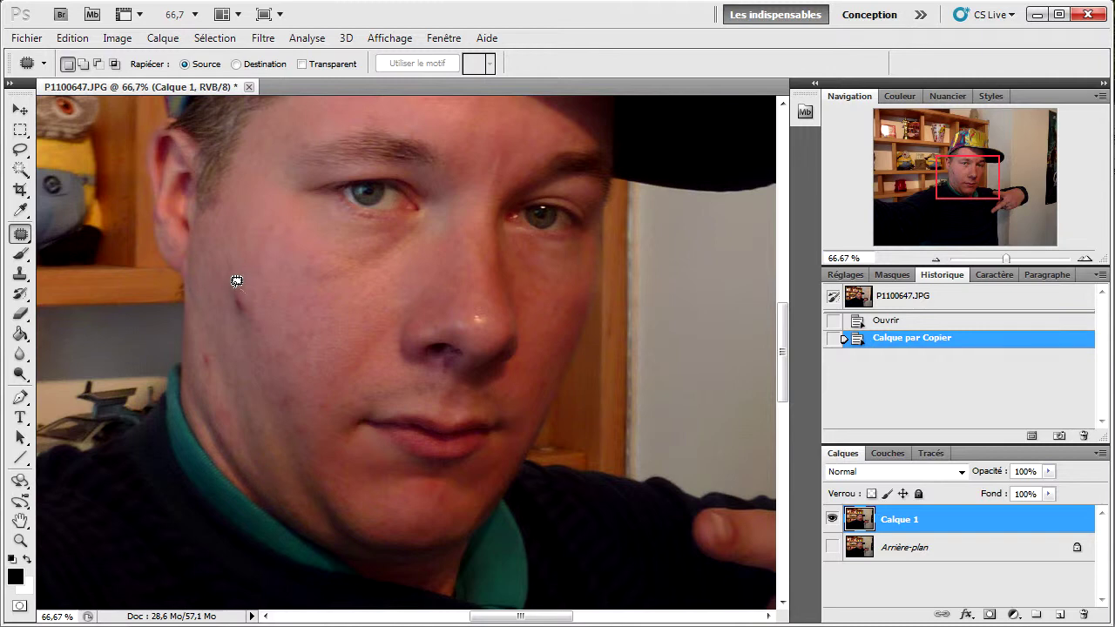
pyautogui.moveTo(231, 303)
pyautogui.mouseDown()
pyautogui.moveTo(252, 310)
pyautogui.moveTo(249, 330)
pyautogui.mouseUp()
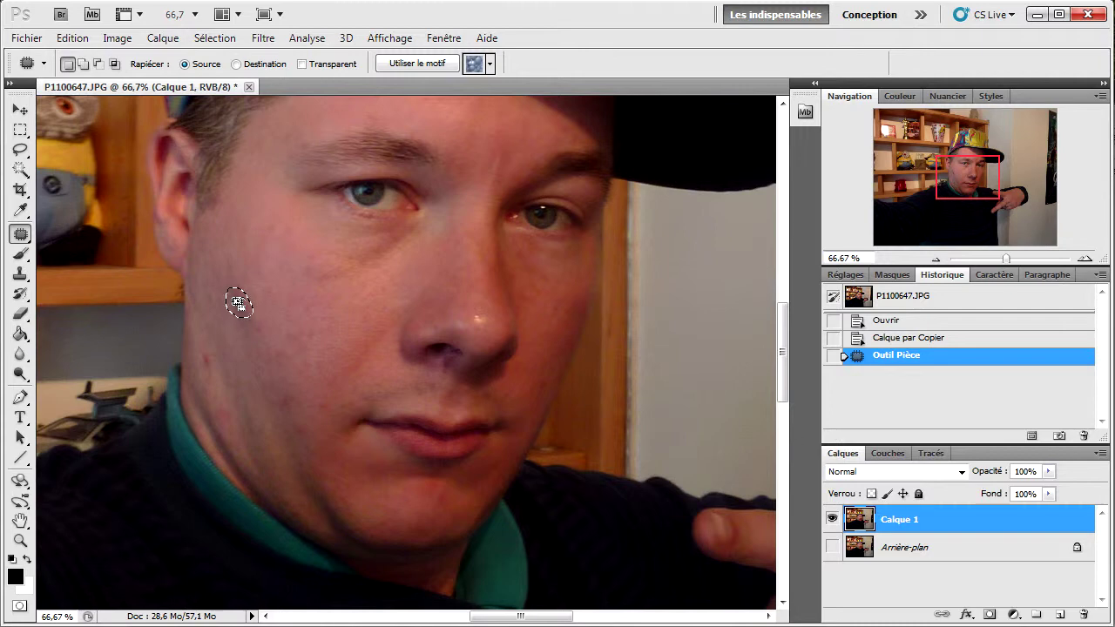
pyautogui.moveTo(238, 303); pyautogui.dragTo(250, 267)
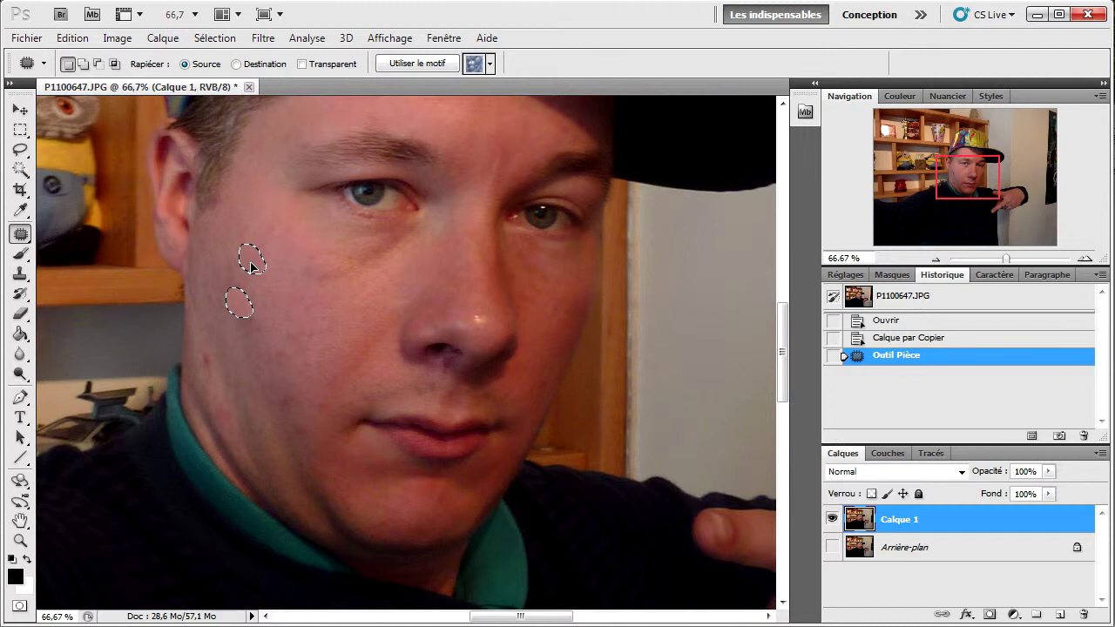
pyautogui.moveTo(251, 267); pyautogui.dragTo(253, 257)
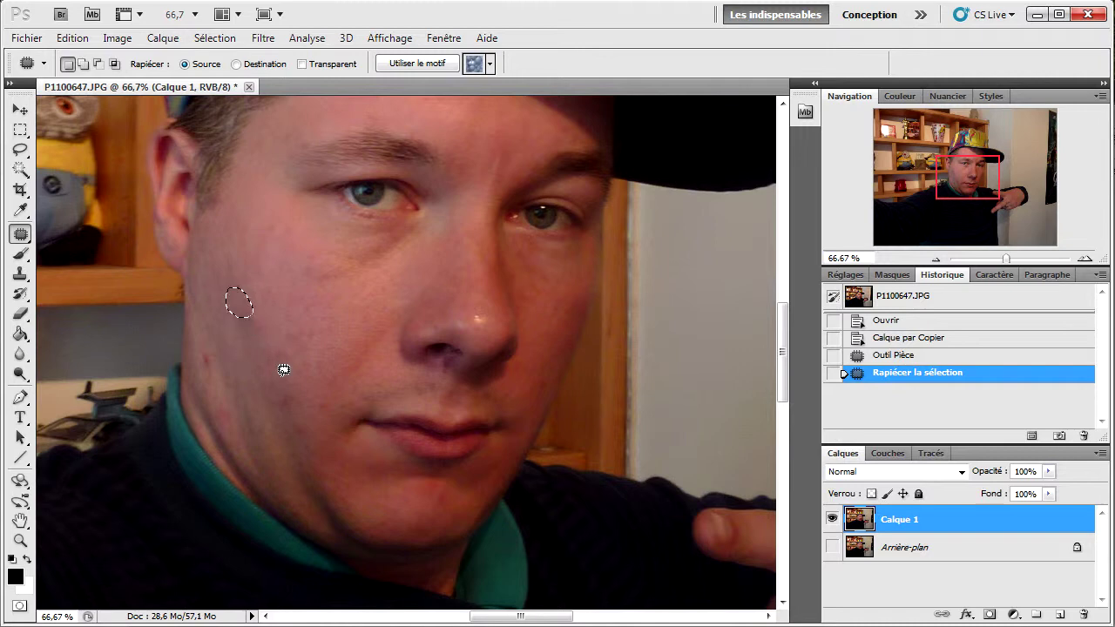
pyautogui.hotkey('ctrl', 'd')
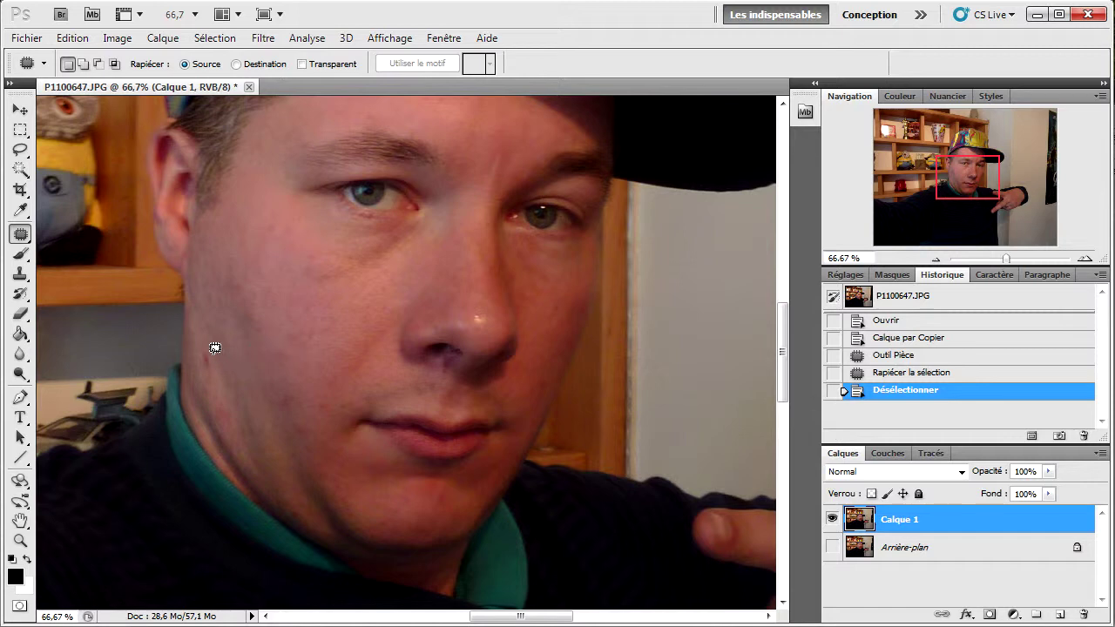
pyautogui.moveTo(210, 346)
pyautogui.mouseDown()
pyautogui.moveTo(209, 366)
pyautogui.moveTo(225, 349)
pyautogui.mouseUp()
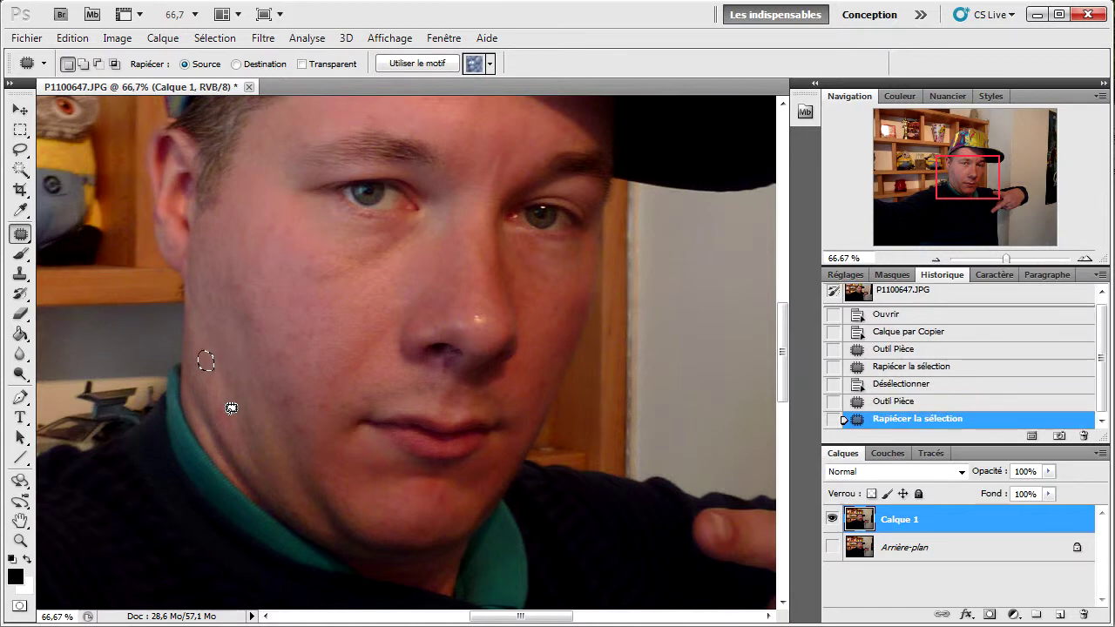
pyautogui.hotkey('ctrl', 'd')
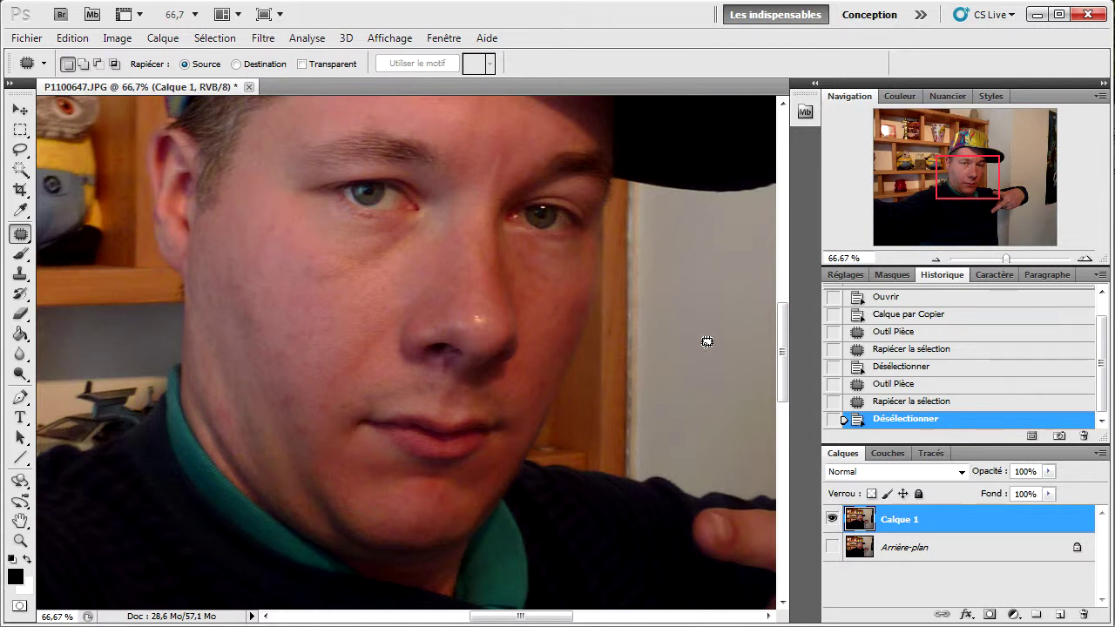
# Step: Select the face and the visible part of the neck with the Quick Selection tool at brush size 20
pyautogui.moveTo(961, 184)
pyautogui.mouseDown()
pyautogui.moveTo(962, 164)
pyautogui.moveTo(961, 188)
pyautogui.moveTo(966, 172)
pyautogui.mouseUp()
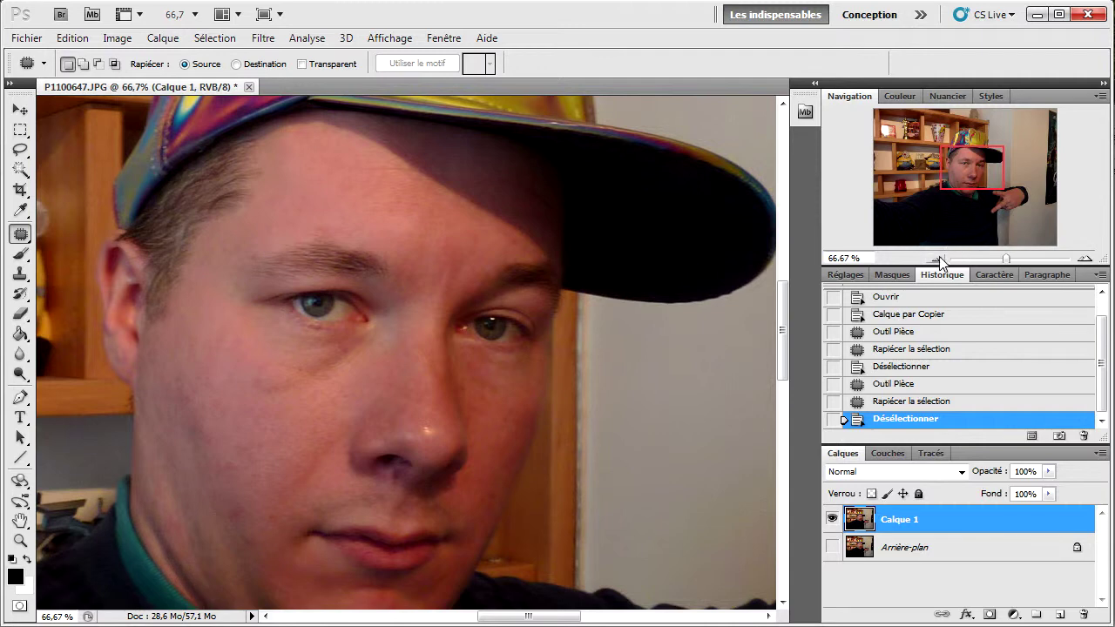
pyautogui.click(937, 259)
pyautogui.click(939, 260)
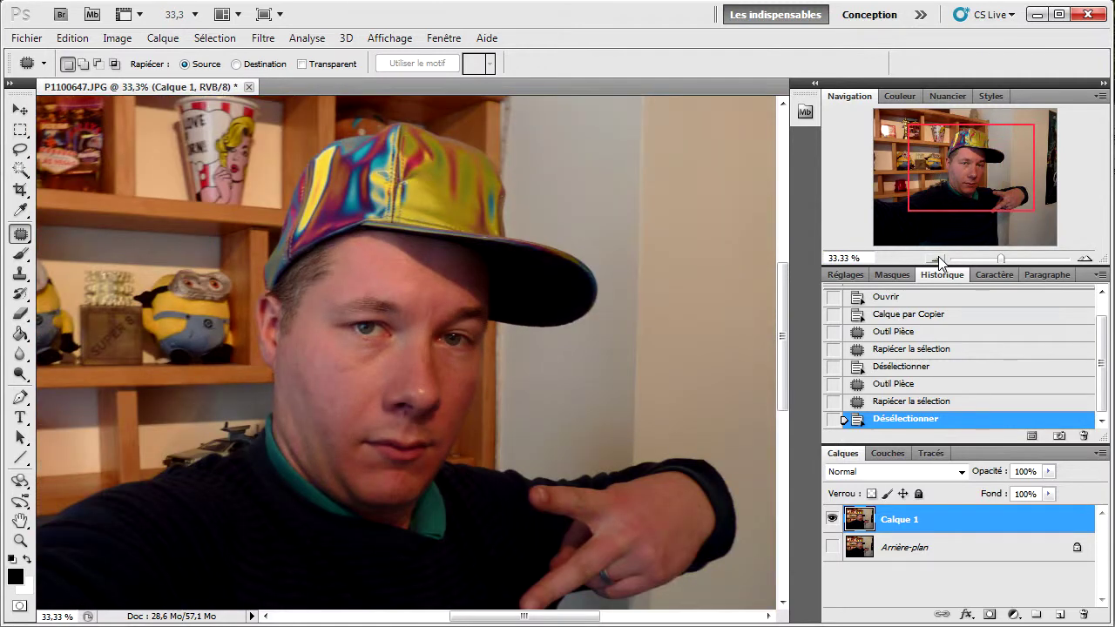
pyautogui.moveTo(958, 197); pyautogui.dragTo(958, 207)
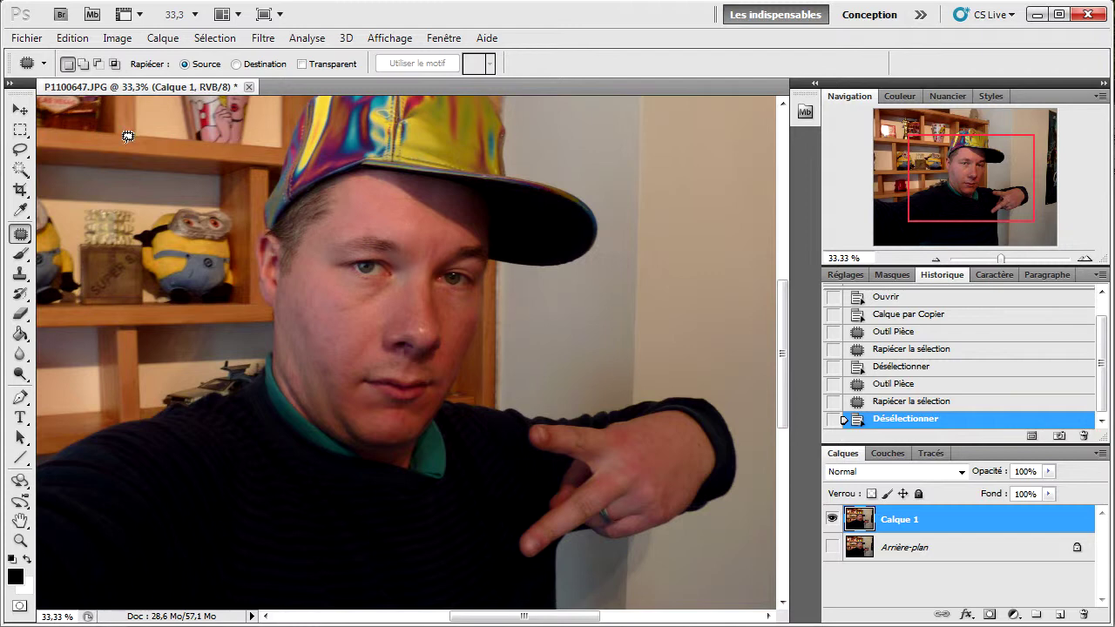
pyautogui.click(19, 171)
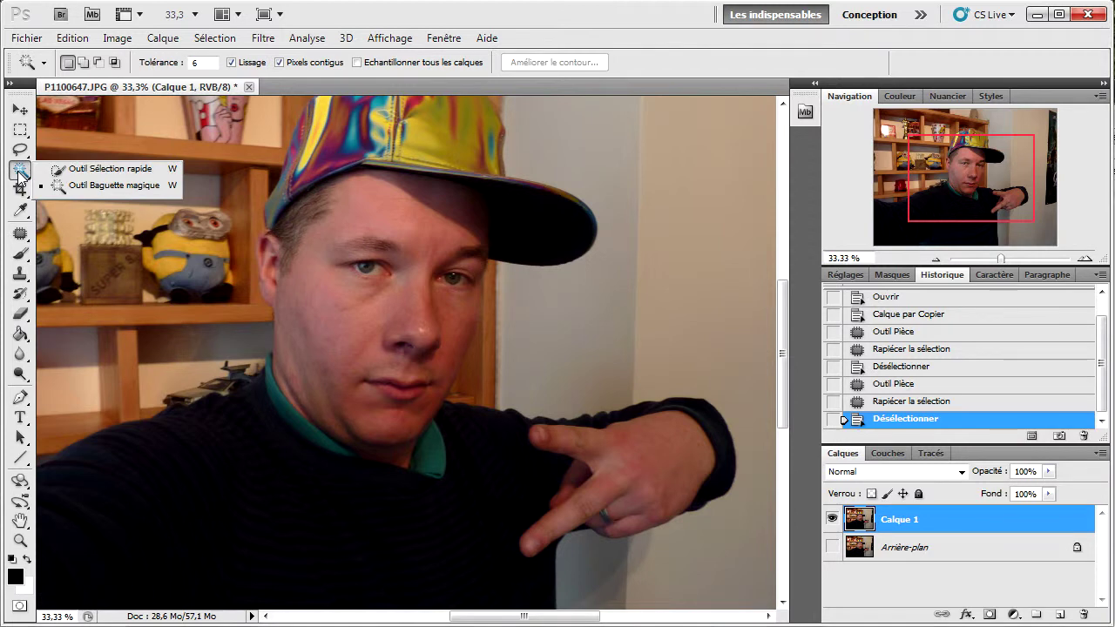
pyautogui.click(96, 169)
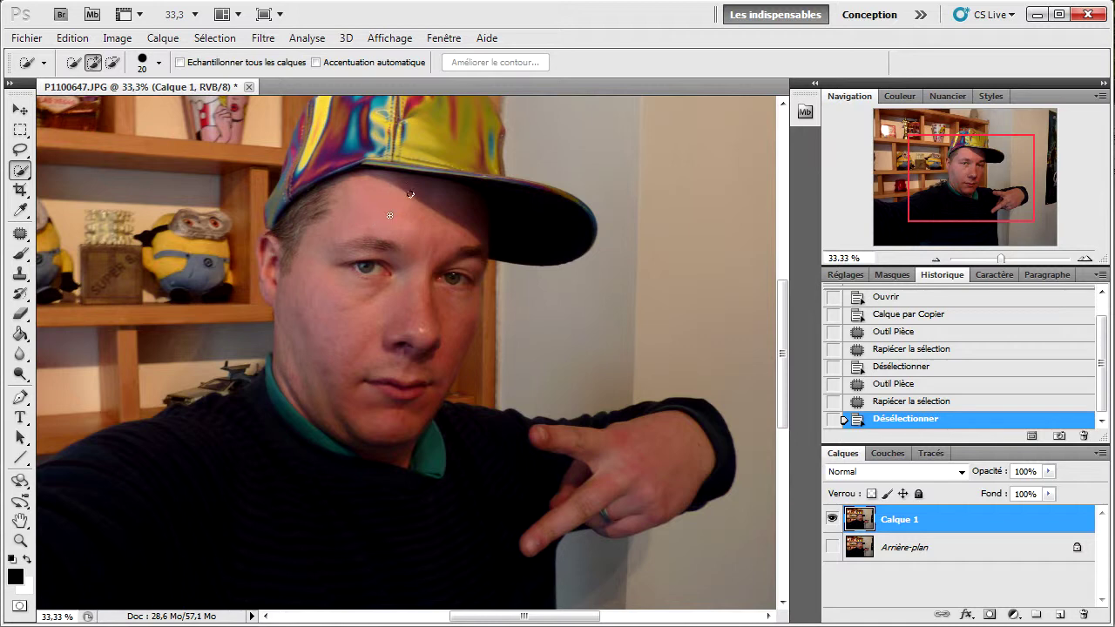
pyautogui.moveTo(389, 215)
pyautogui.mouseDown()
pyautogui.moveTo(339, 233)
pyautogui.moveTo(313, 329)
pyautogui.moveTo(357, 400)
pyautogui.mouseUp()
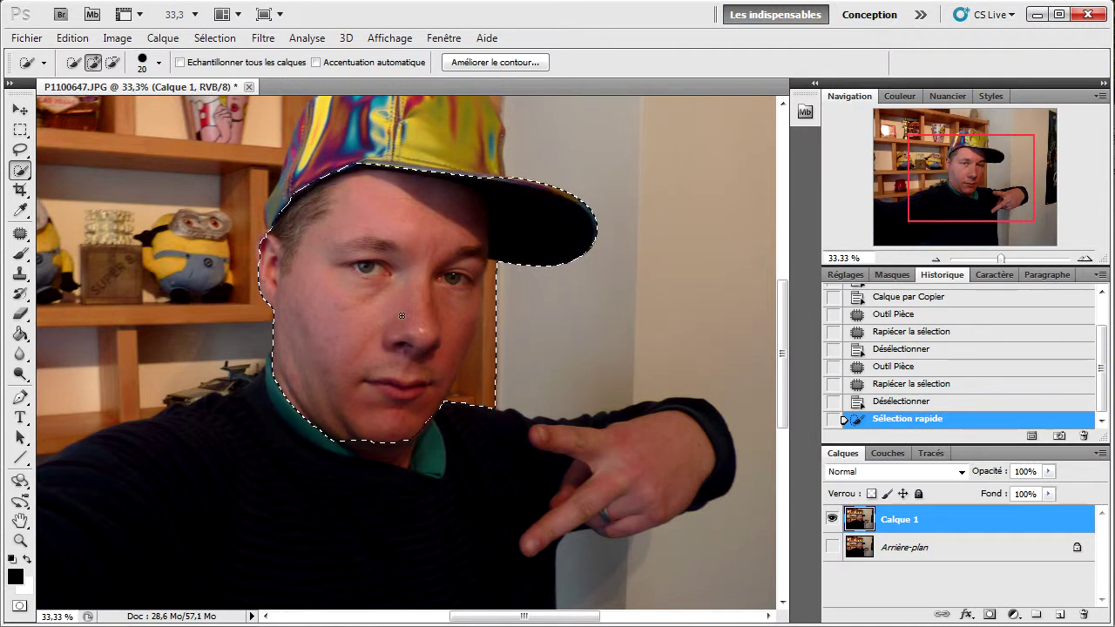
pyautogui.click(393, 451)
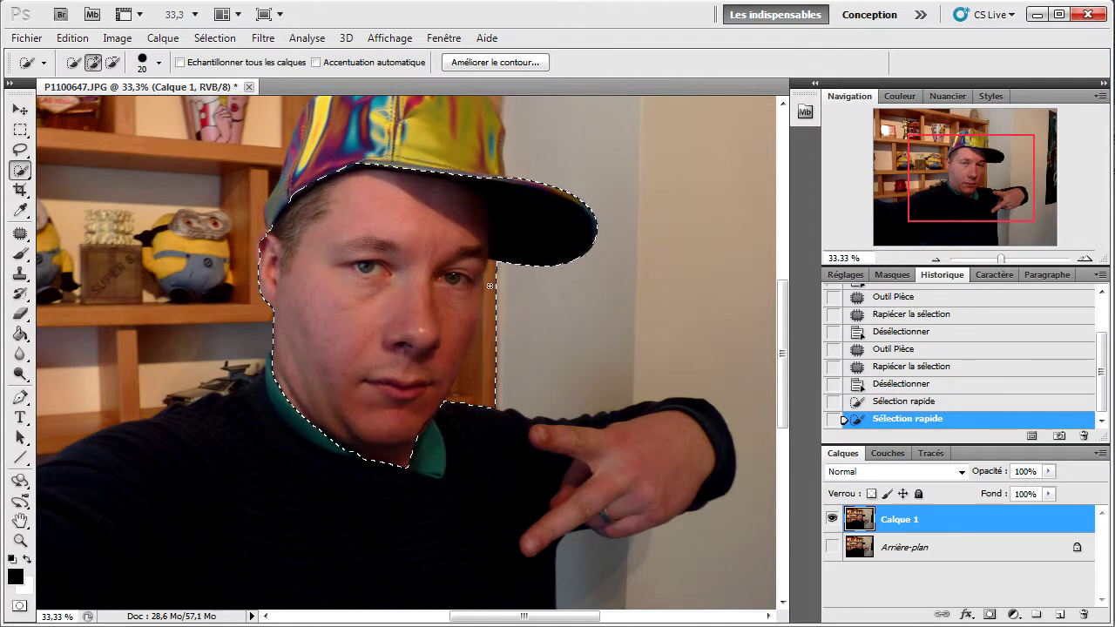
# Step: Subtract the wooden shelf beside the face and the underside of the cap's brim from the quick selection
pyautogui.press('alt')
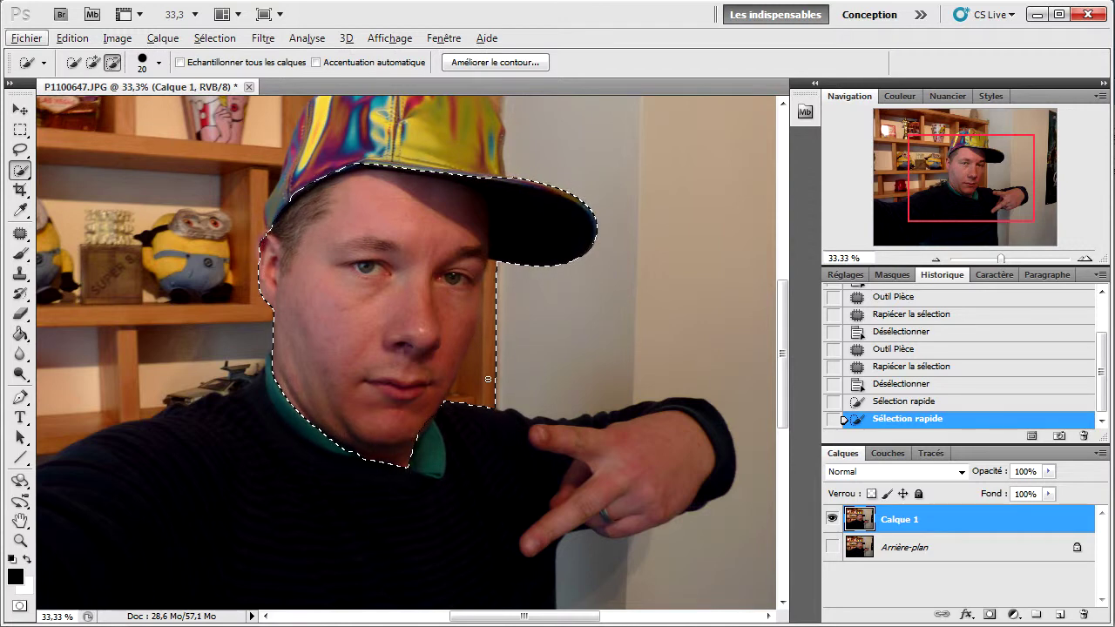
pyautogui.press('alt')
pyautogui.moveTo(488, 379)
pyautogui.mouseDown()
pyautogui.moveTo(465, 381)
pyautogui.moveTo(454, 364)
pyautogui.moveTo(457, 287)
pyautogui.mouseUp()
pyautogui.moveTo(503, 326); pyautogui.dragTo(498, 272)
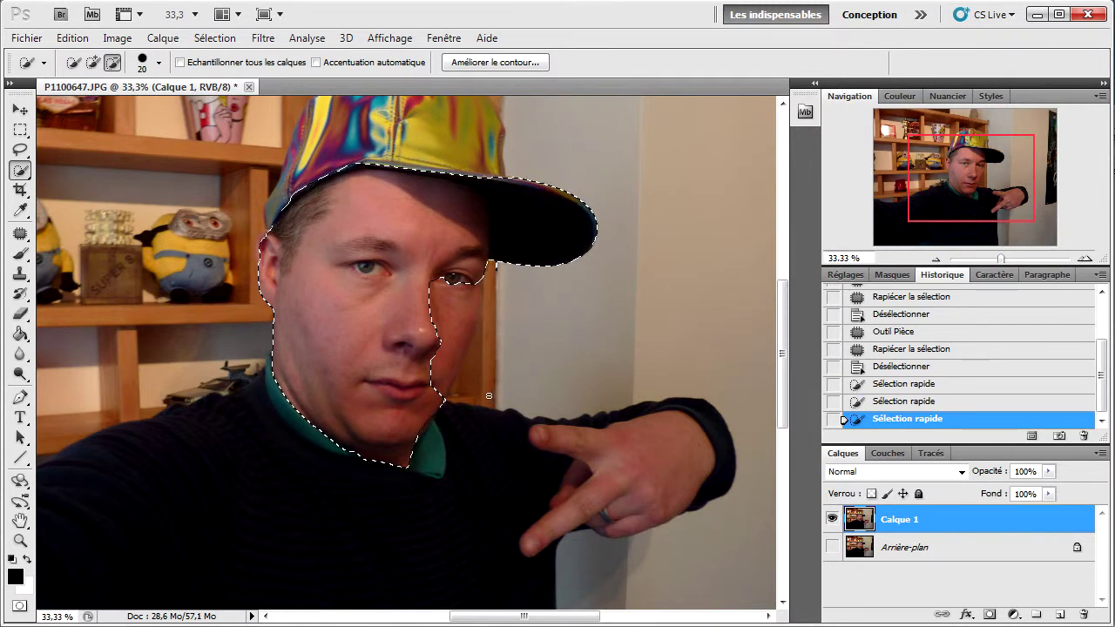
pyautogui.press('alt')
pyautogui.moveTo(574, 225)
pyautogui.mouseDown()
pyautogui.moveTo(555, 191)
pyautogui.moveTo(587, 228)
pyautogui.mouseUp()
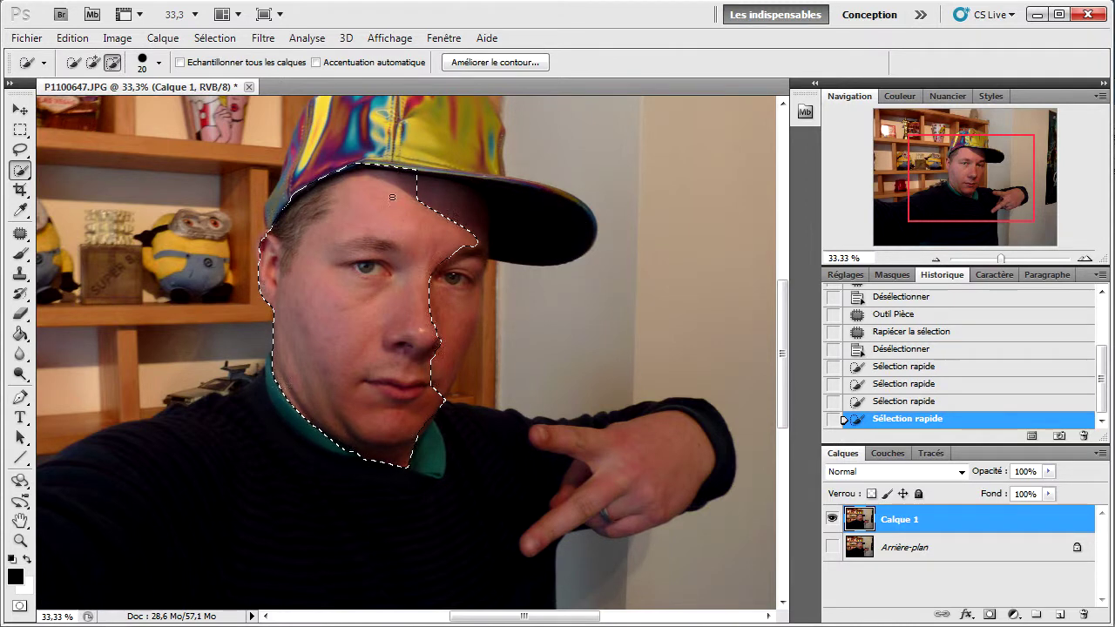
# Step: Add the missing shadowed side of the forehead, eye, cheek and jaw back to the face selection
pyautogui.click(1085, 259)
pyautogui.click(980, 169)
pyautogui.moveTo(980, 170); pyautogui.dragTo(976, 173)
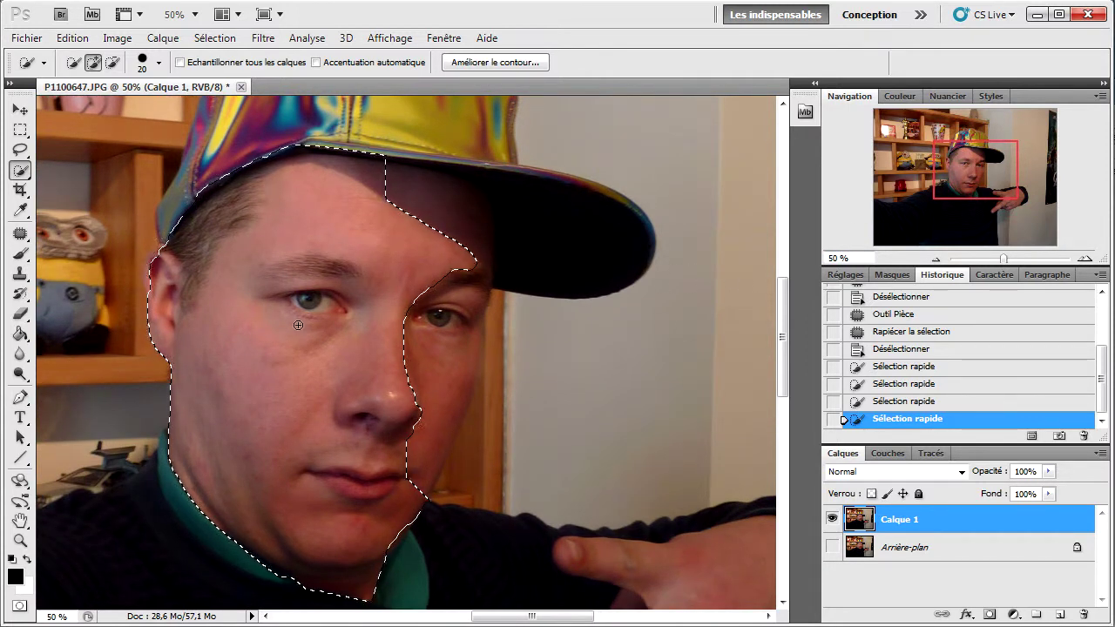
pyautogui.click(388, 197)
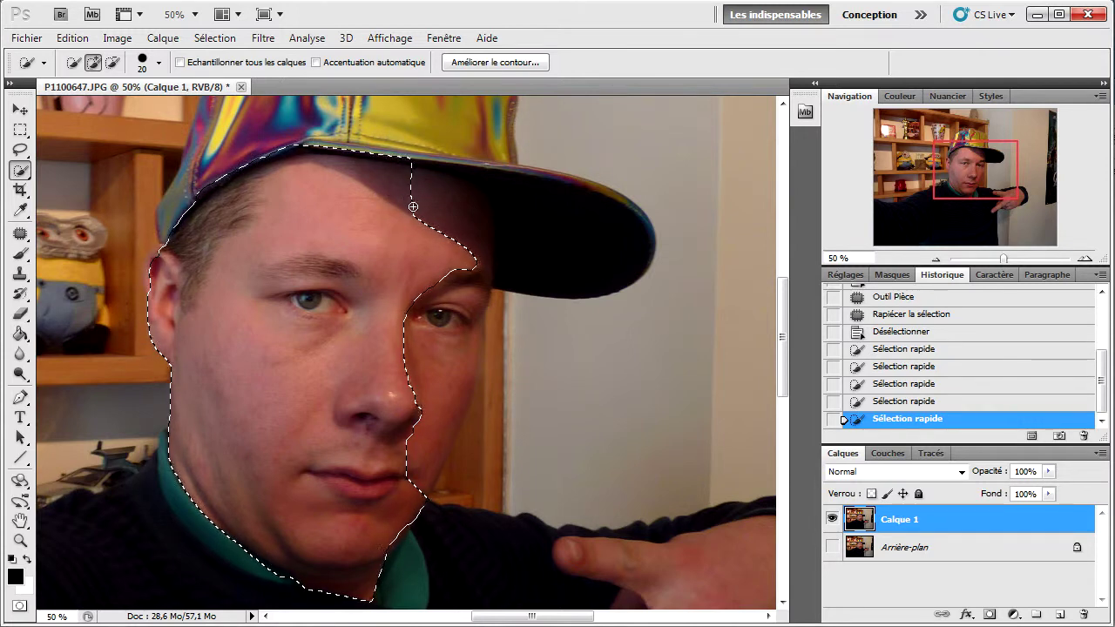
pyautogui.click(418, 235)
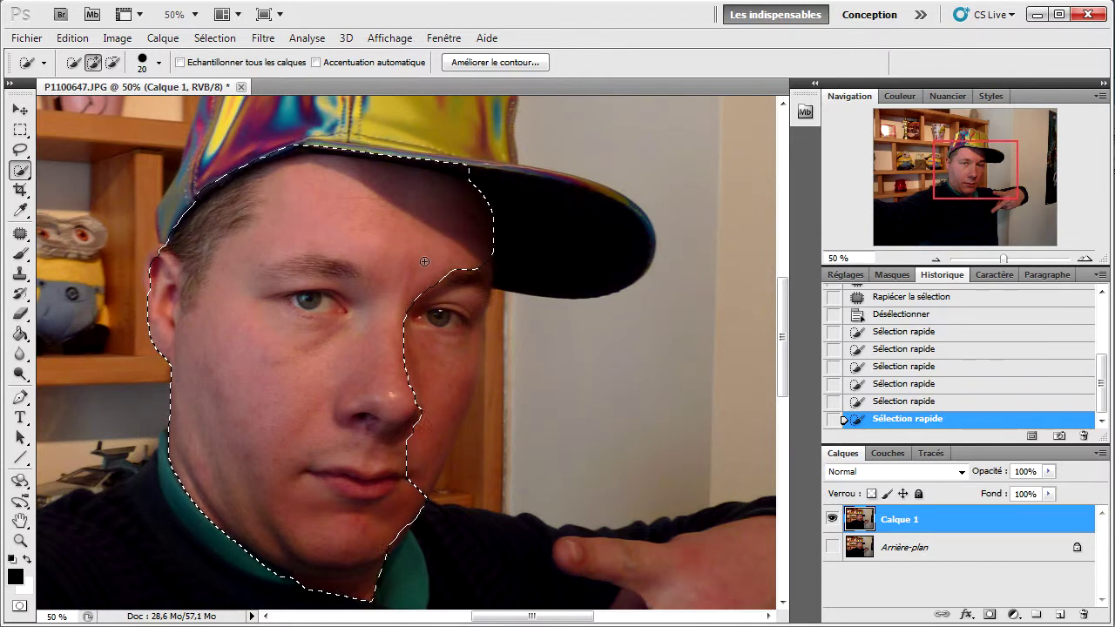
pyautogui.click(427, 307)
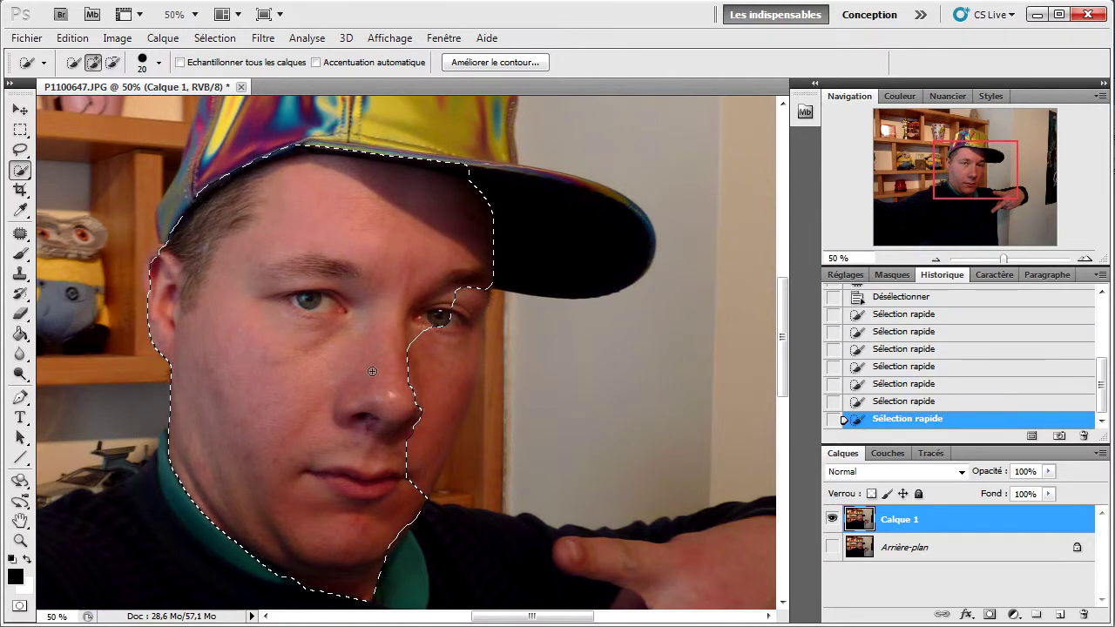
pyautogui.click(412, 388)
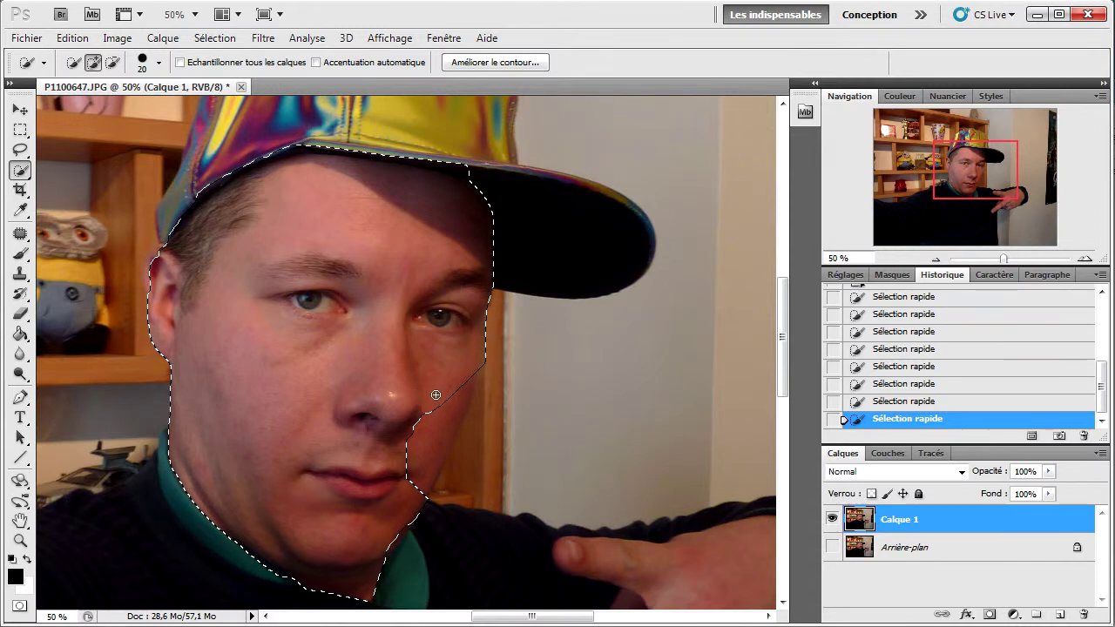
pyautogui.moveTo(428, 423); pyautogui.dragTo(423, 497)
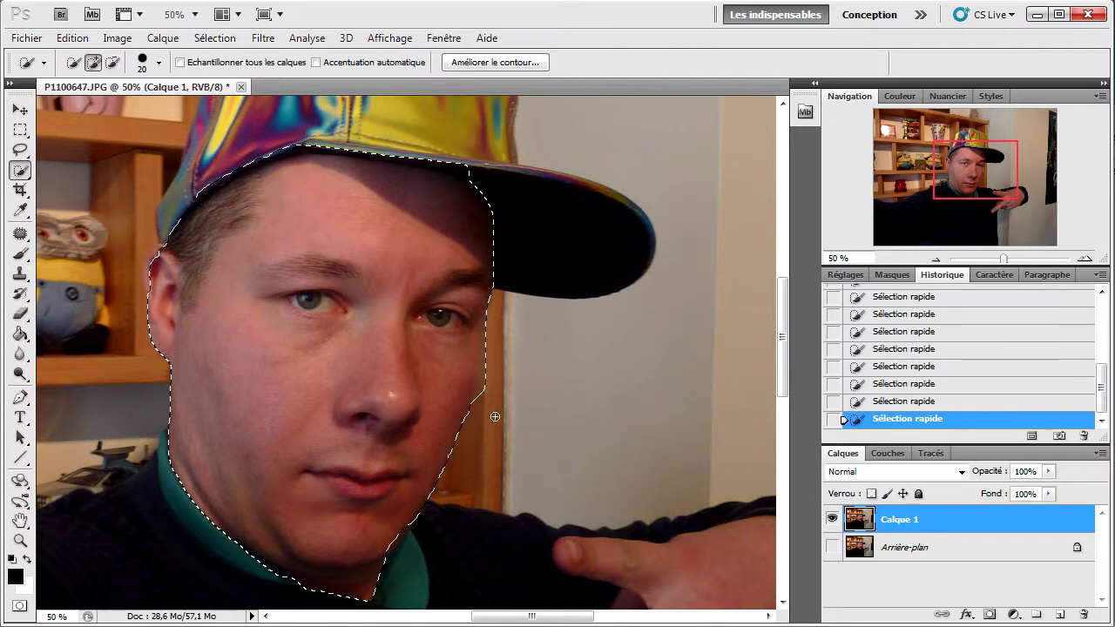
pyautogui.press('alt')
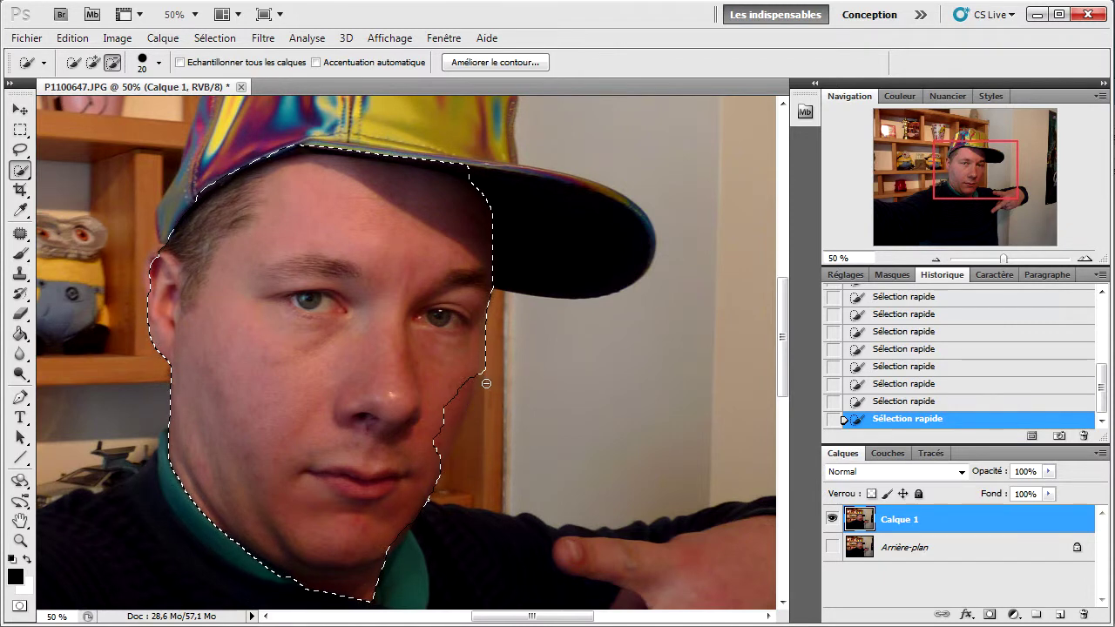
pyautogui.press('alt')
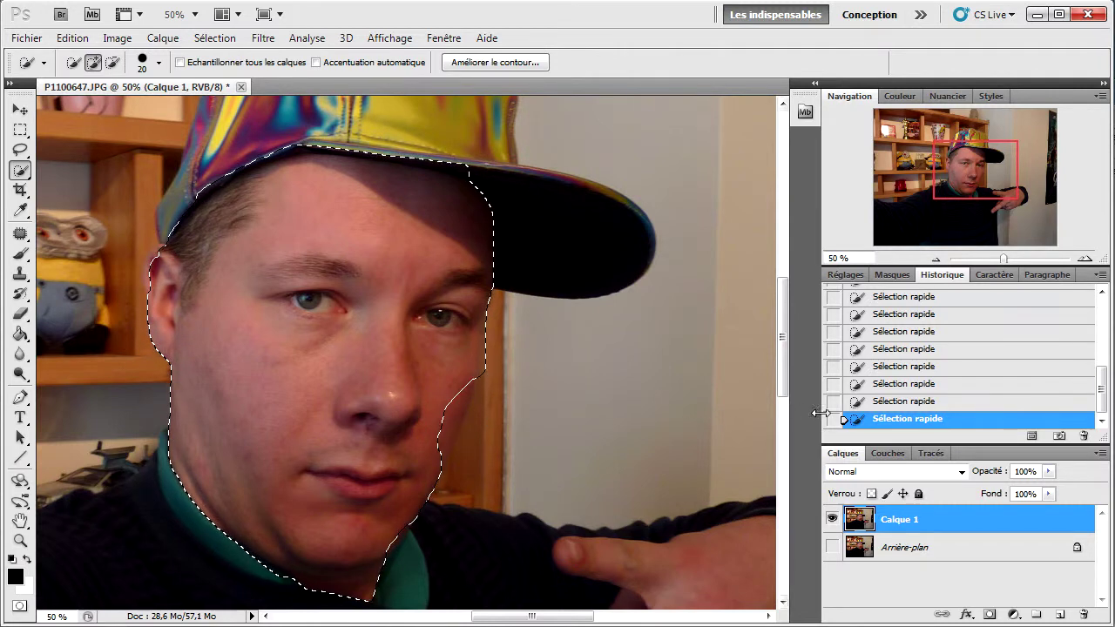
pyautogui.click(901, 402)
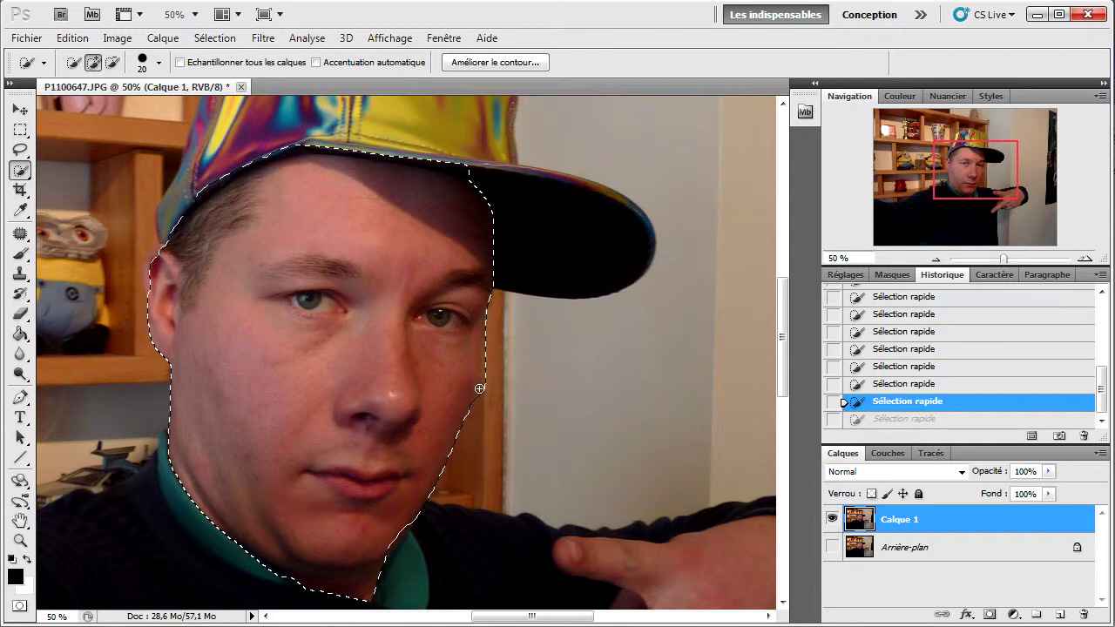
# Step: Trim the background sliver beside the shadowed cheek out of the selection with the Lasso, and return to the Quick Selection tool
pyautogui.click(20, 151)
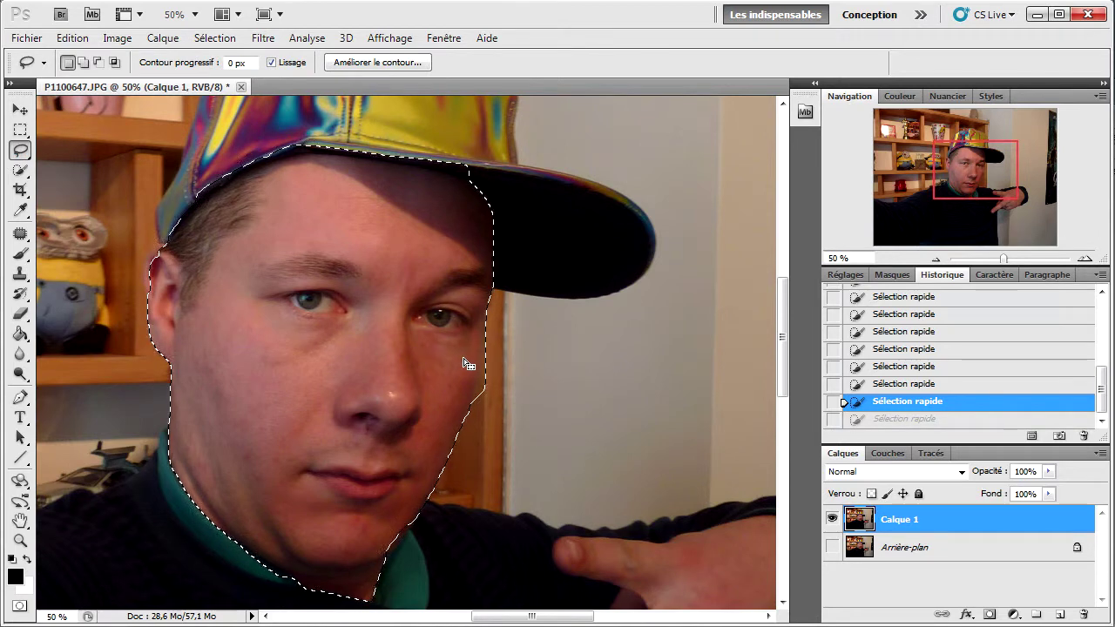
pyautogui.press('alt')
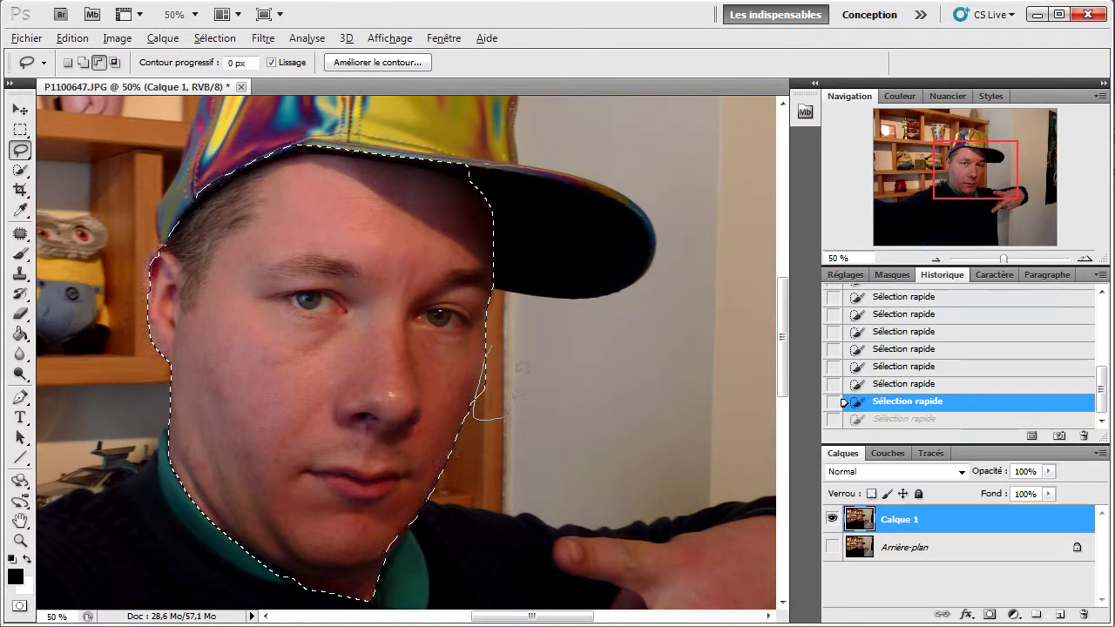
pyautogui.moveTo(502, 418); pyautogui.dragTo(502, 418)
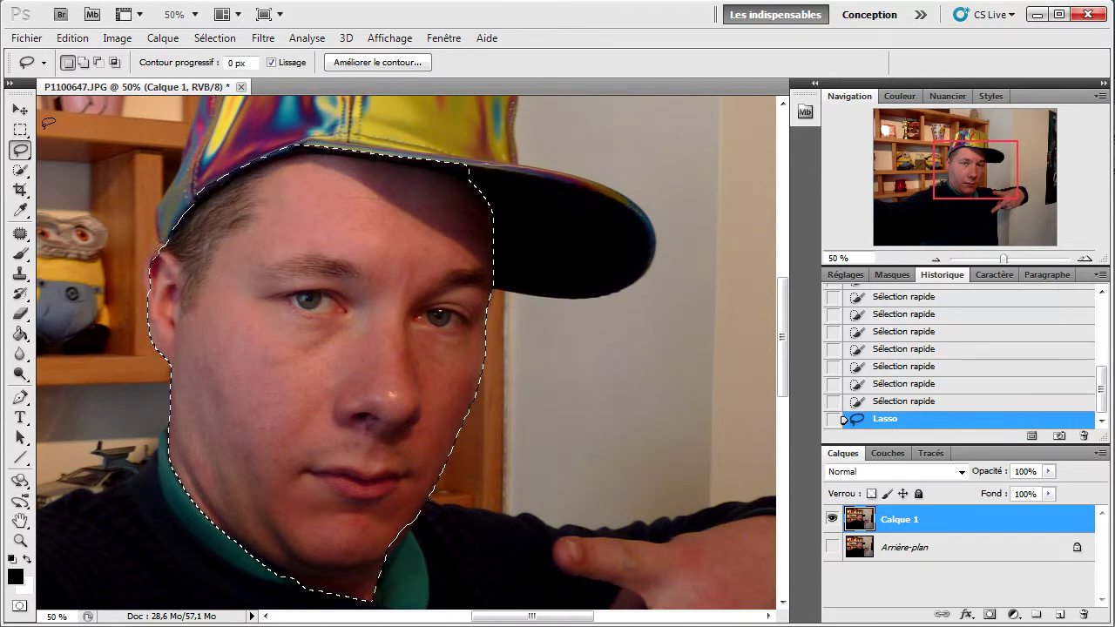
pyautogui.click(20, 170)
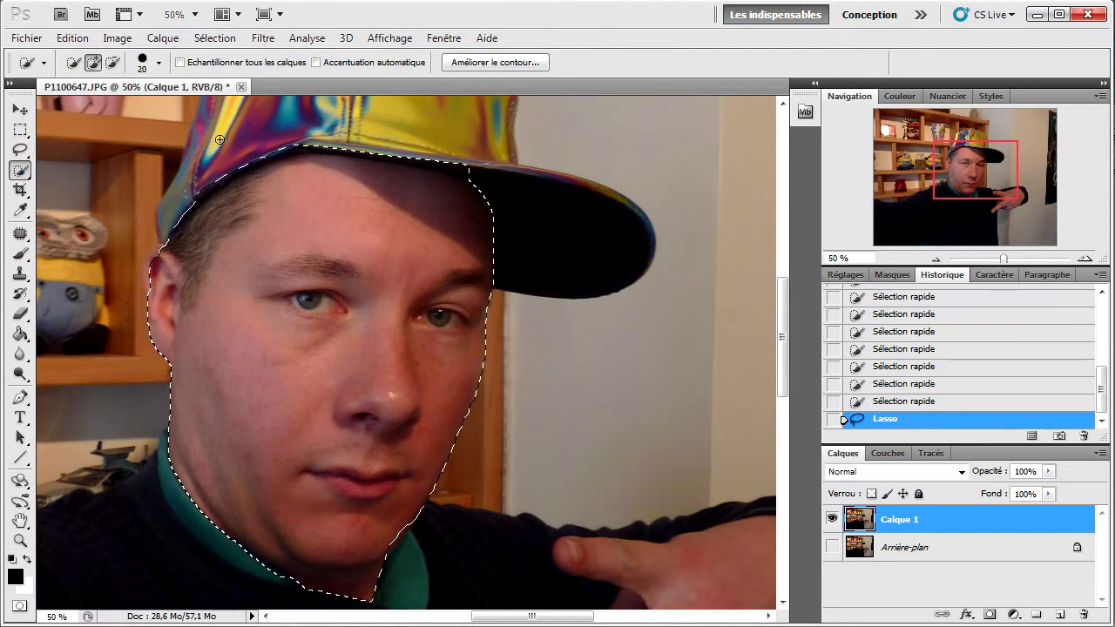
# Step: Subtract the hair at the temple above the ear from the face selection with the Quick Selection tool
pyautogui.press('alt')
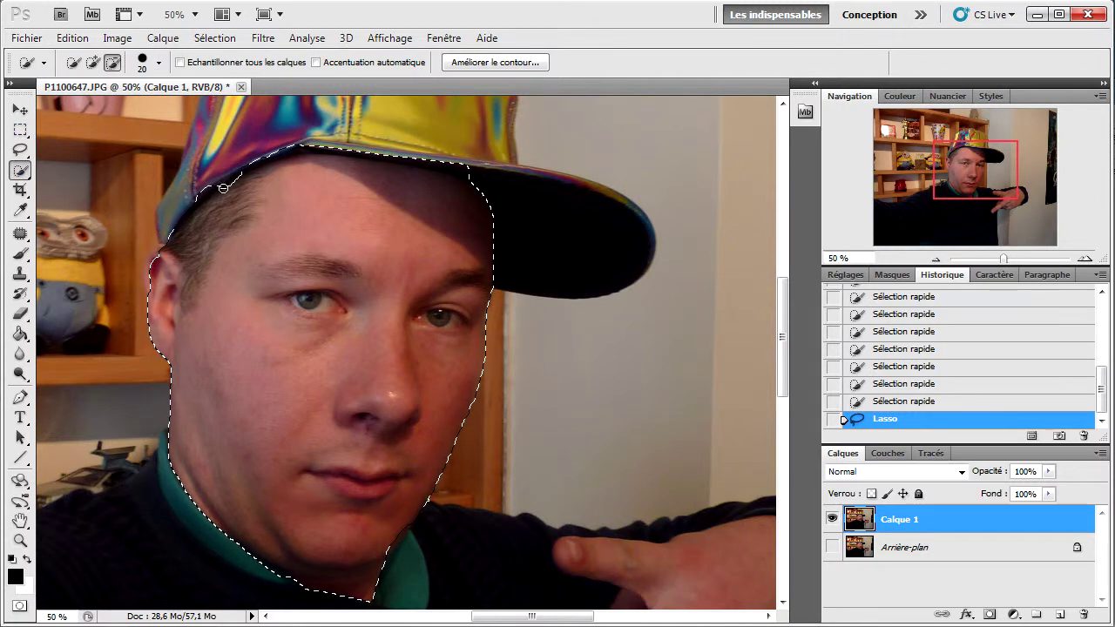
pyautogui.moveTo(197, 231)
pyautogui.mouseDown()
pyautogui.moveTo(196, 270)
pyautogui.moveTo(196, 251)
pyautogui.moveTo(251, 189)
pyautogui.mouseUp()
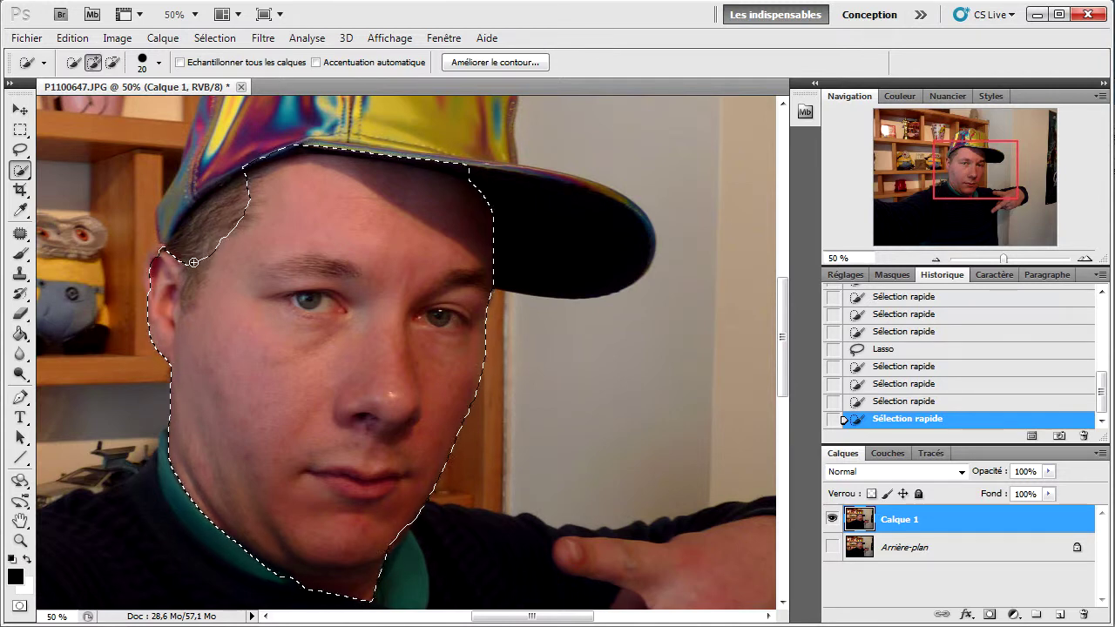
# Step: Use the Lasso to remove the cap's lower edge along the forehead and the stray fragments around the brim's outer edge from the selection
pyautogui.click(20, 150)
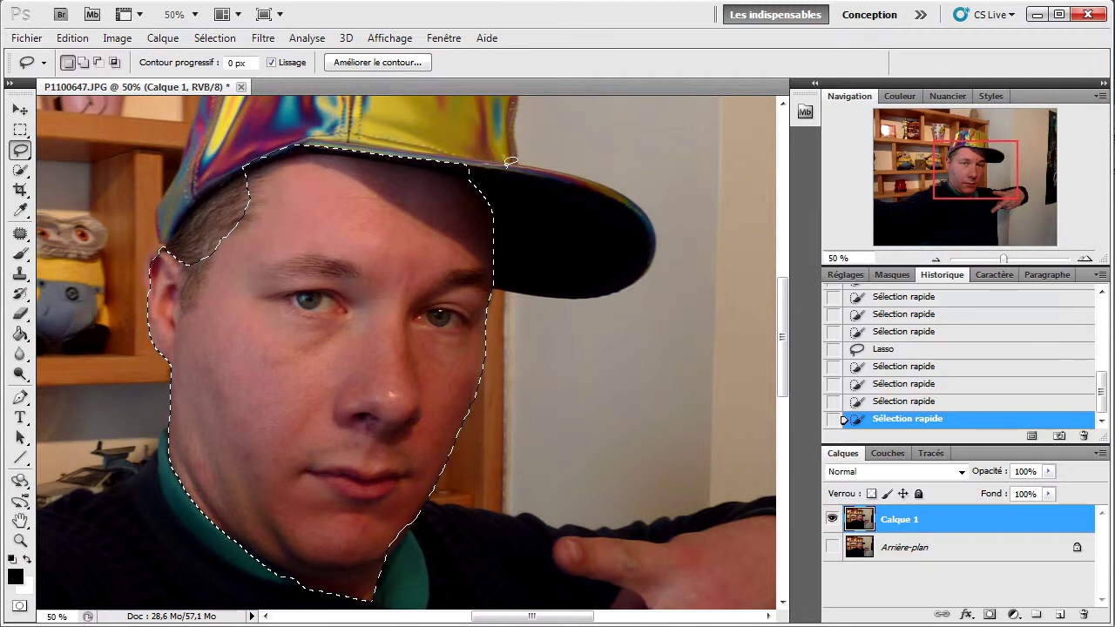
pyautogui.click(1084, 259)
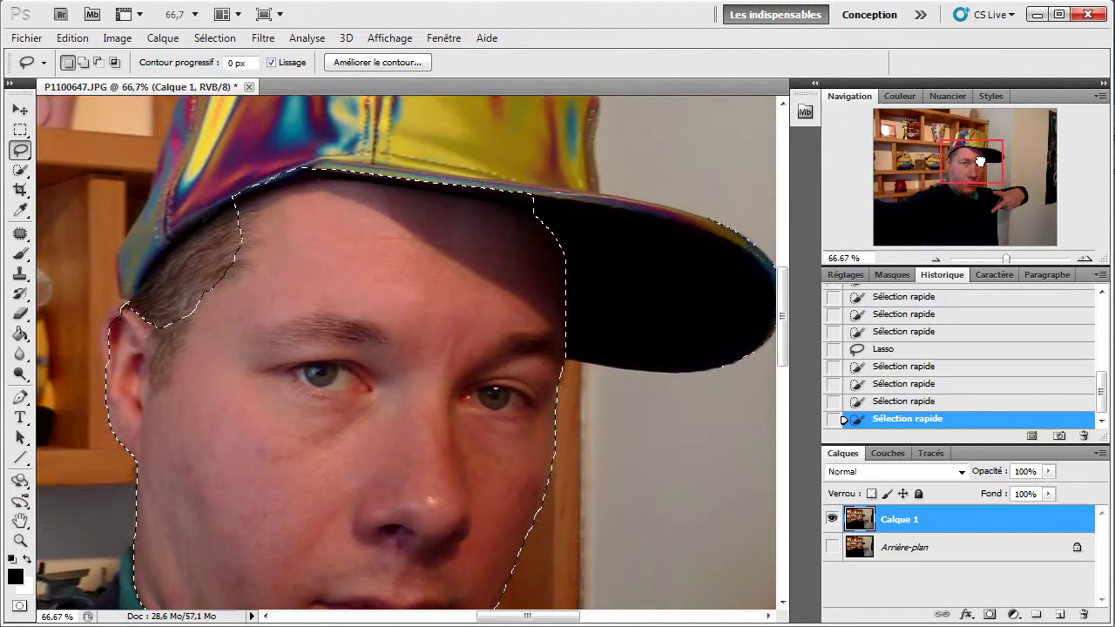
pyautogui.moveTo(980, 161); pyautogui.dragTo(979, 158)
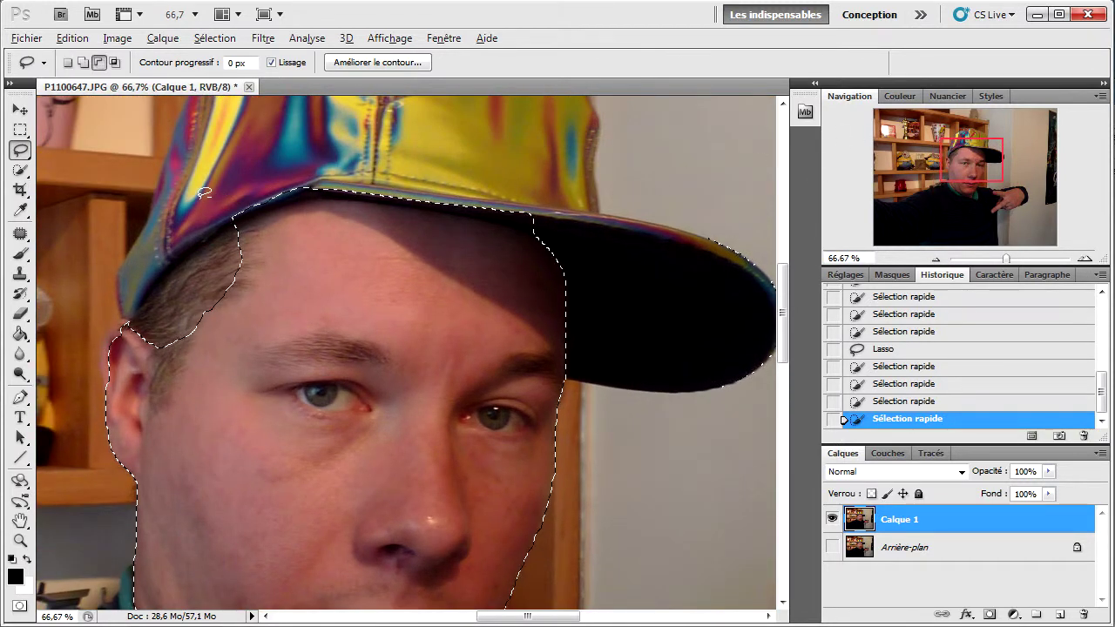
pyautogui.moveTo(231, 218)
pyautogui.mouseDown()
pyautogui.moveTo(327, 194)
pyautogui.moveTo(519, 216)
pyautogui.moveTo(556, 233)
pyautogui.moveTo(554, 220)
pyautogui.moveTo(575, 212)
pyautogui.moveTo(366, 218)
pyautogui.mouseUp()
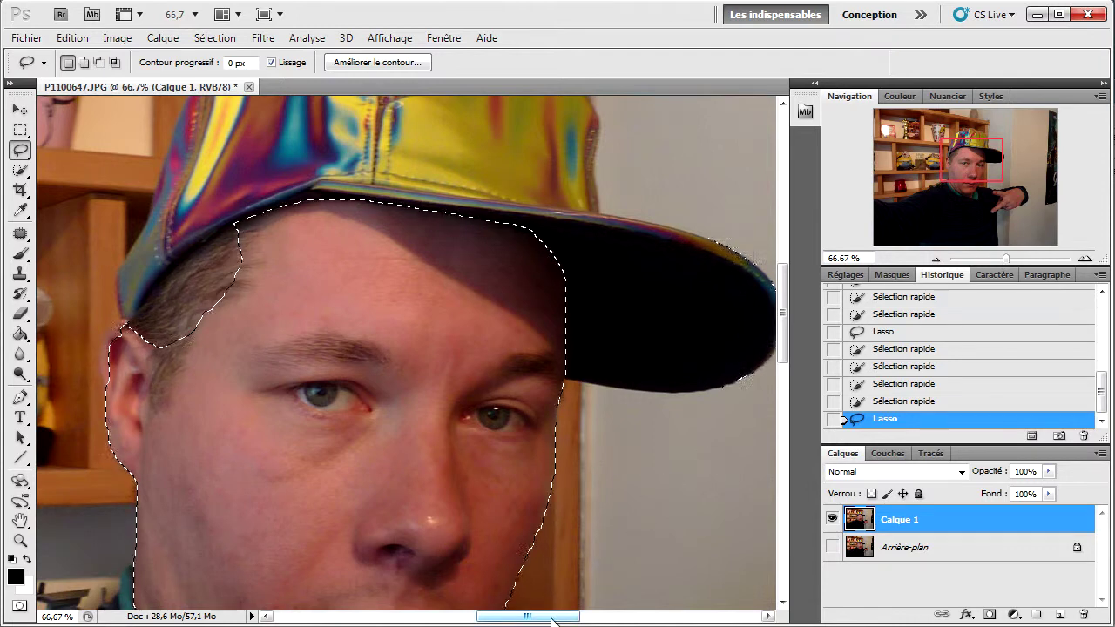
pyautogui.moveTo(551, 617); pyautogui.dragTo(571, 620)
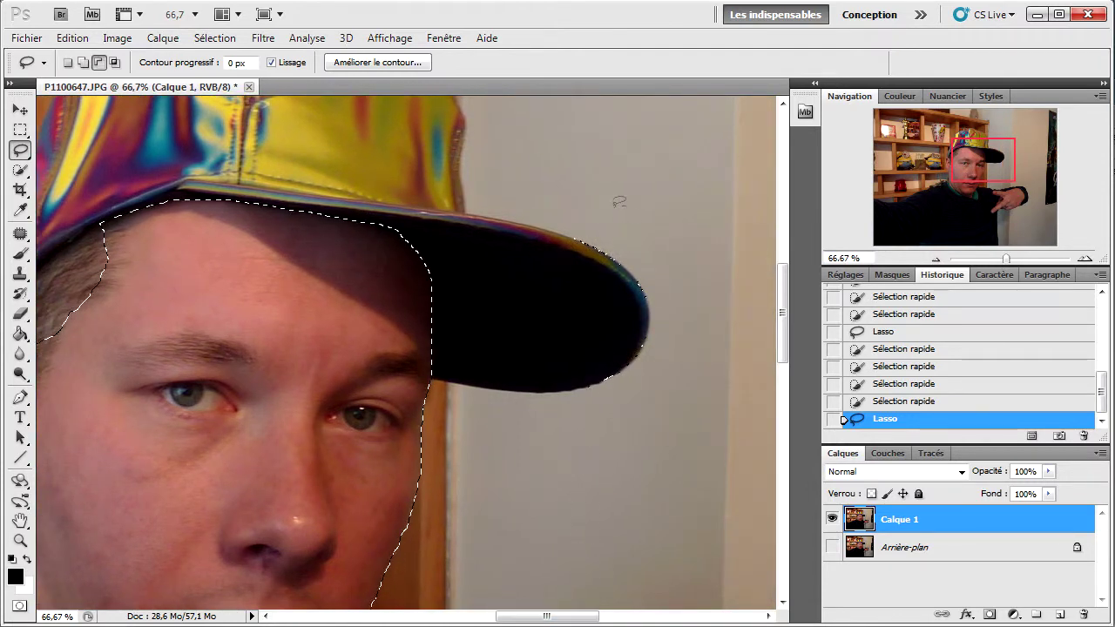
pyautogui.moveTo(623, 217)
pyautogui.mouseDown()
pyautogui.moveTo(518, 325)
pyautogui.moveTo(510, 440)
pyautogui.moveTo(689, 315)
pyautogui.mouseUp()
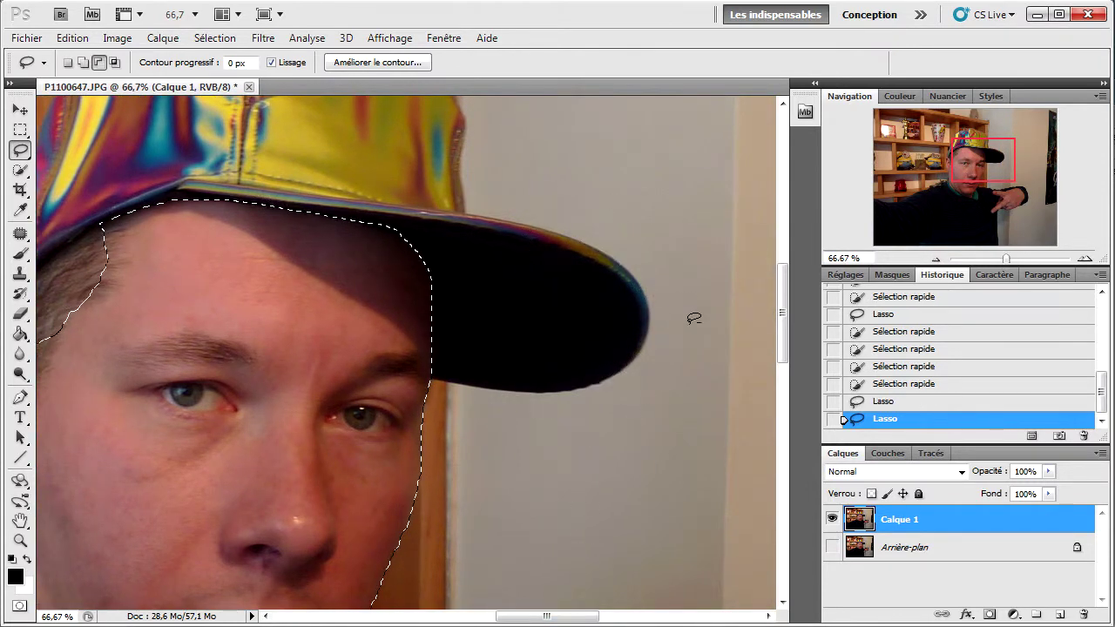
# Step: Refine the selection around the top of the ear with the Lasso, trimming the excess and adding the ear's missing outer edge
pyautogui.moveTo(947, 179); pyautogui.dragTo(959, 162)
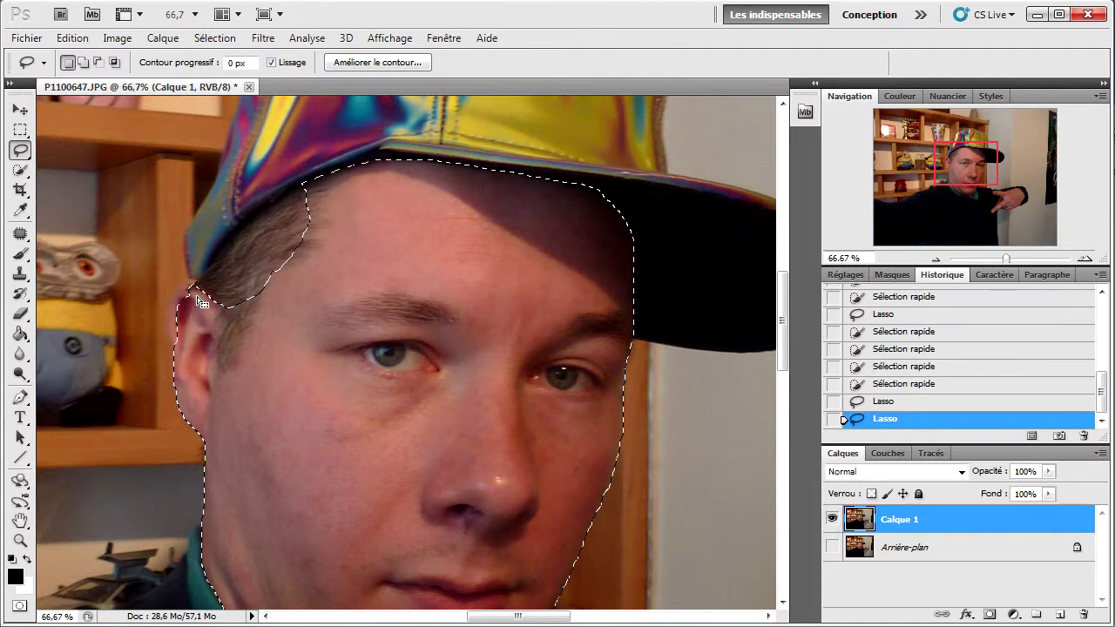
pyautogui.press('alt')
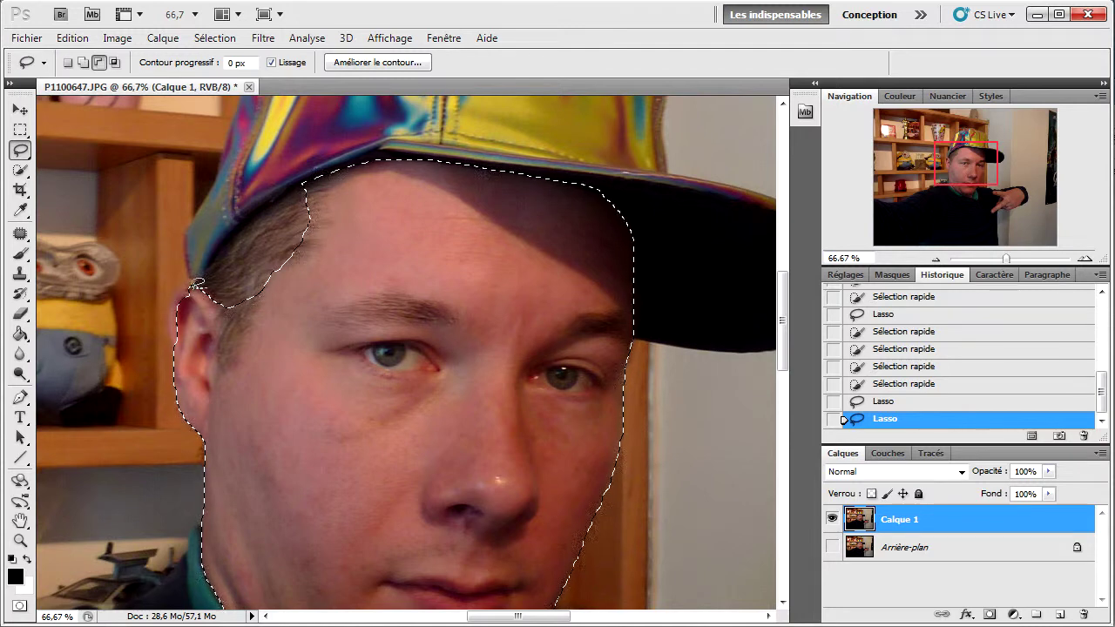
pyautogui.moveTo(196, 283); pyautogui.dragTo(211, 281)
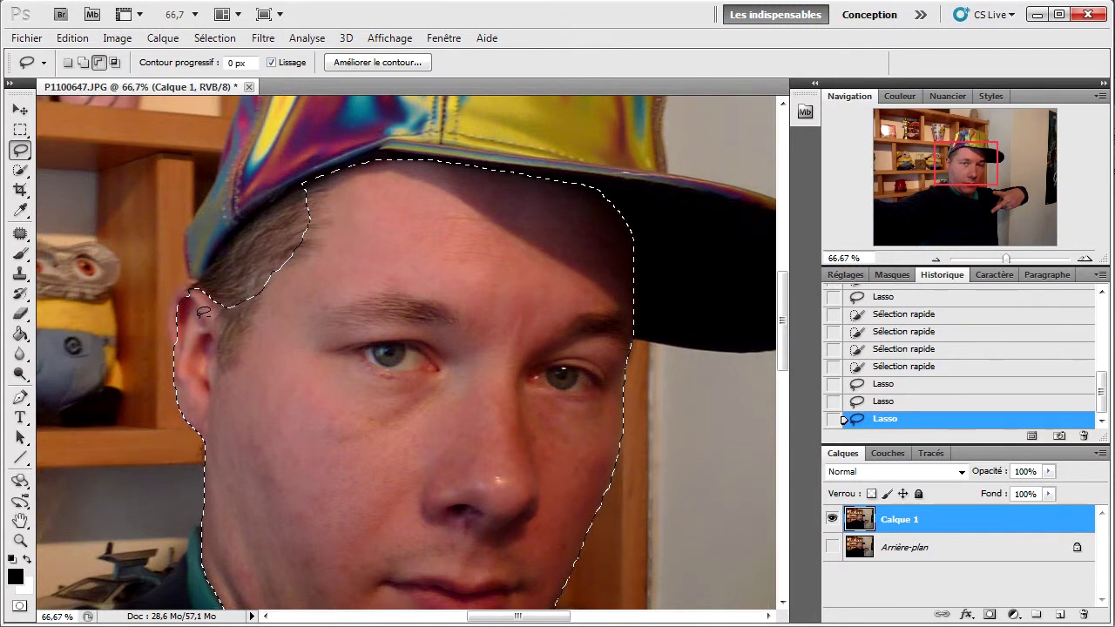
pyautogui.press('shift')
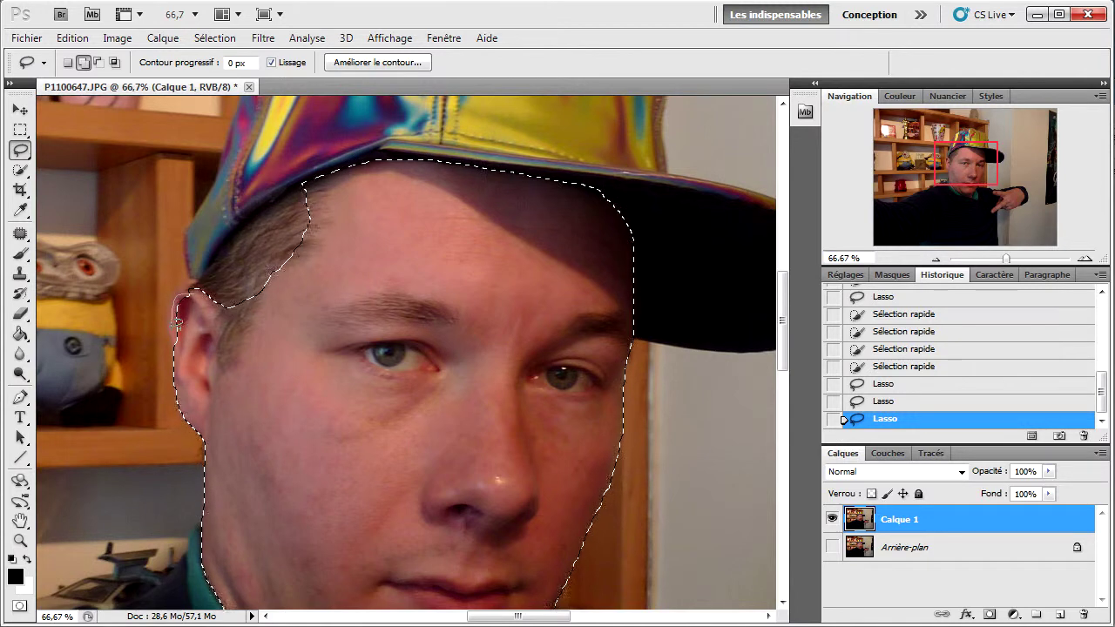
pyautogui.moveTo(180, 305); pyautogui.dragTo(209, 336)
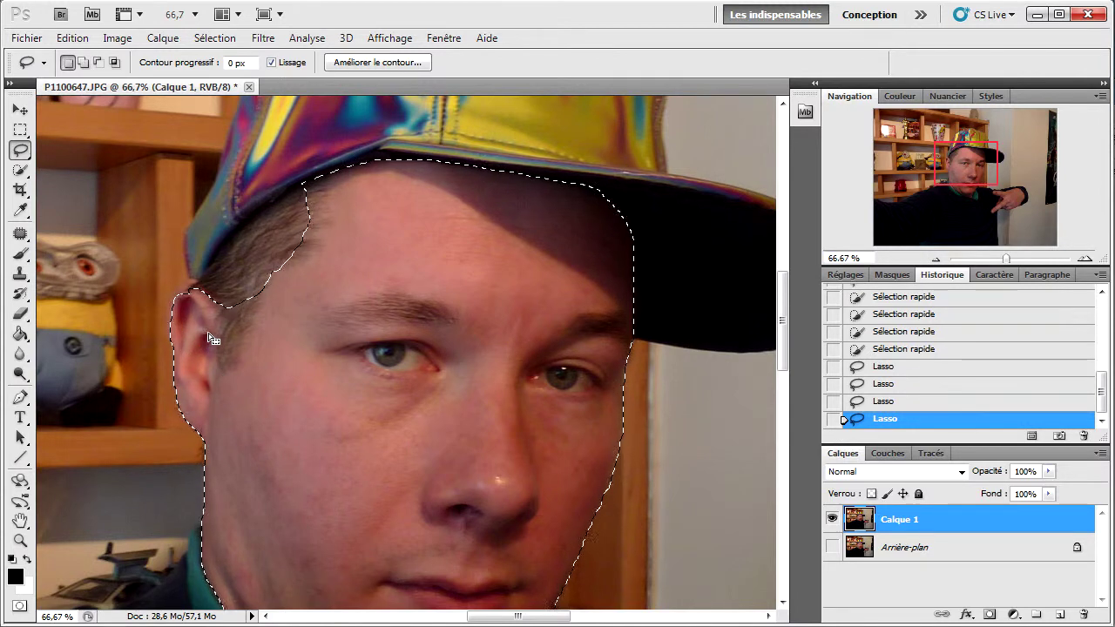
# Step: Subtract the excess beside the jaw and the stray fragments along the shoulder from the selection with the Lasso
pyautogui.moveTo(974, 176); pyautogui.dragTo(983, 197)
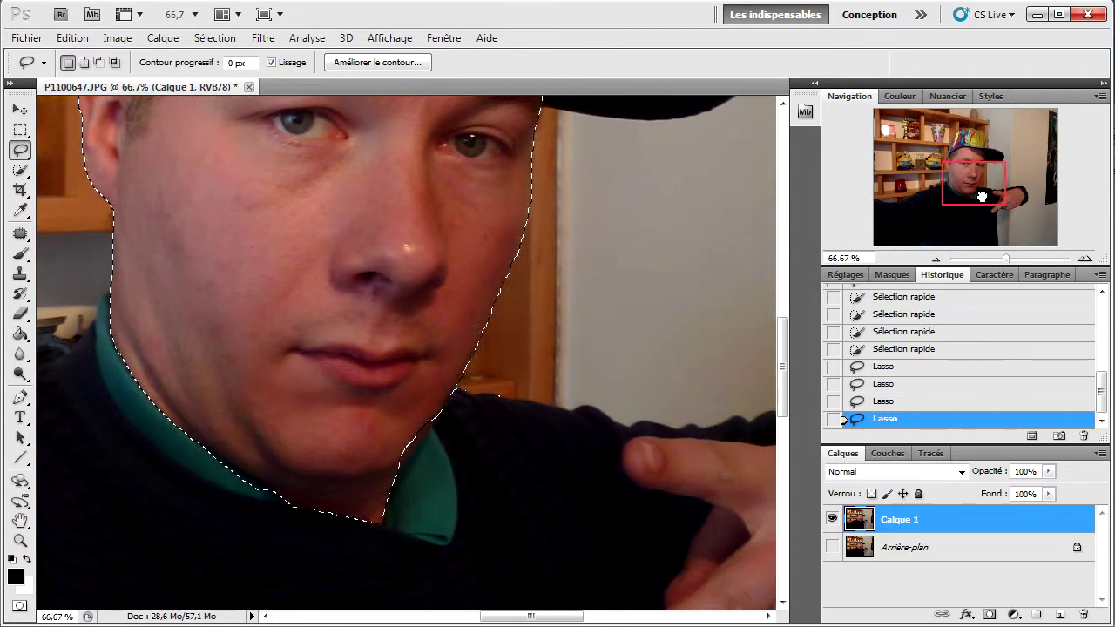
pyautogui.moveTo(442, 404)
pyautogui.mouseDown()
pyautogui.moveTo(418, 449)
pyautogui.moveTo(392, 448)
pyautogui.moveTo(392, 400)
pyautogui.moveTo(440, 402)
pyautogui.mouseUp()
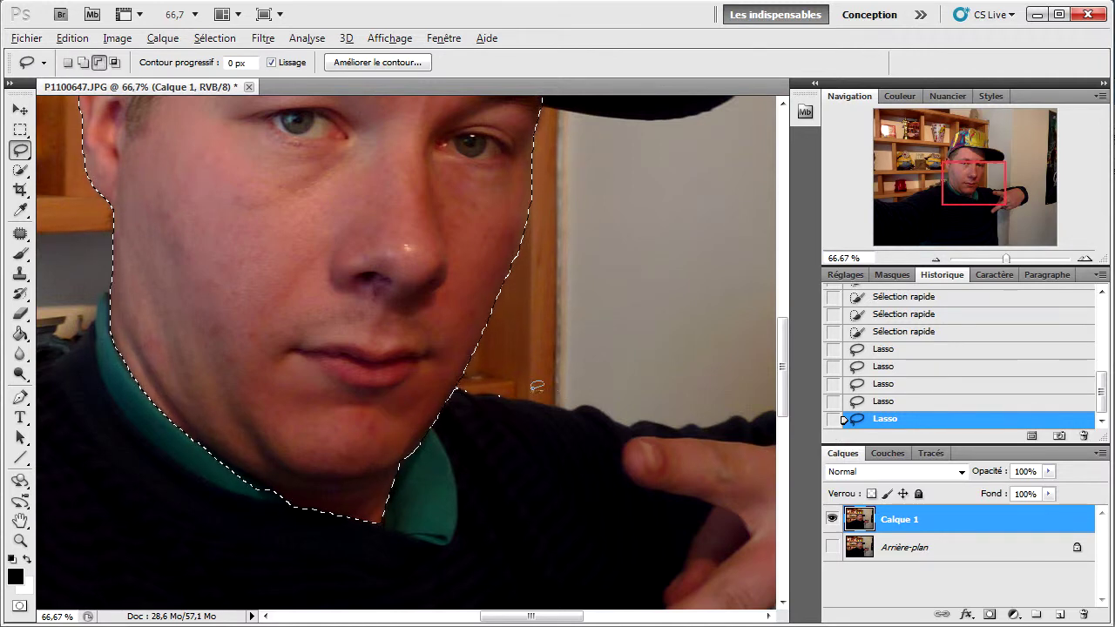
pyautogui.moveTo(545, 391)
pyautogui.mouseDown()
pyautogui.moveTo(468, 379)
pyautogui.moveTo(461, 391)
pyautogui.moveTo(462, 402)
pyautogui.moveTo(557, 416)
pyautogui.mouseUp()
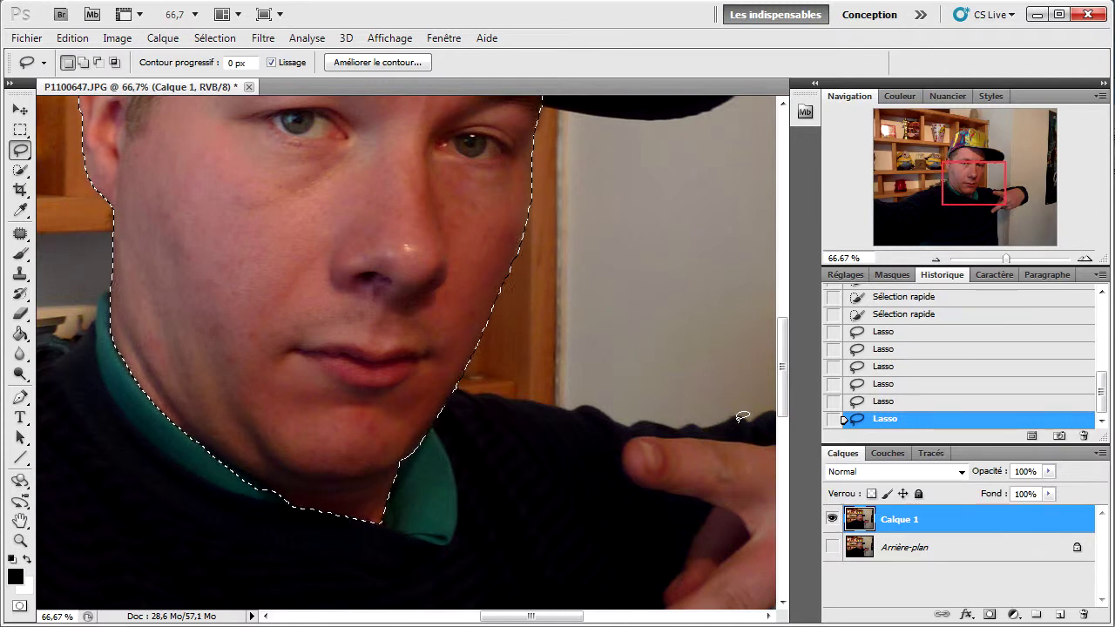
# Step: Subtract the sideburn between the ear and the cheek from the face selection with the Lasso
pyautogui.moveTo(784, 377); pyautogui.dragTo(780, 334)
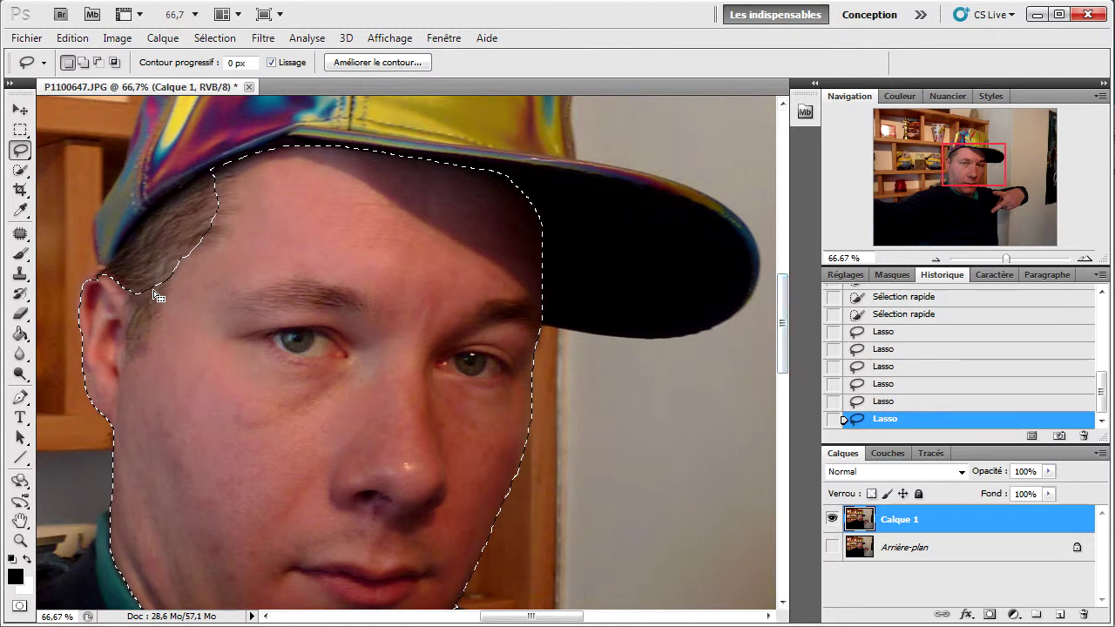
pyautogui.press('alt')
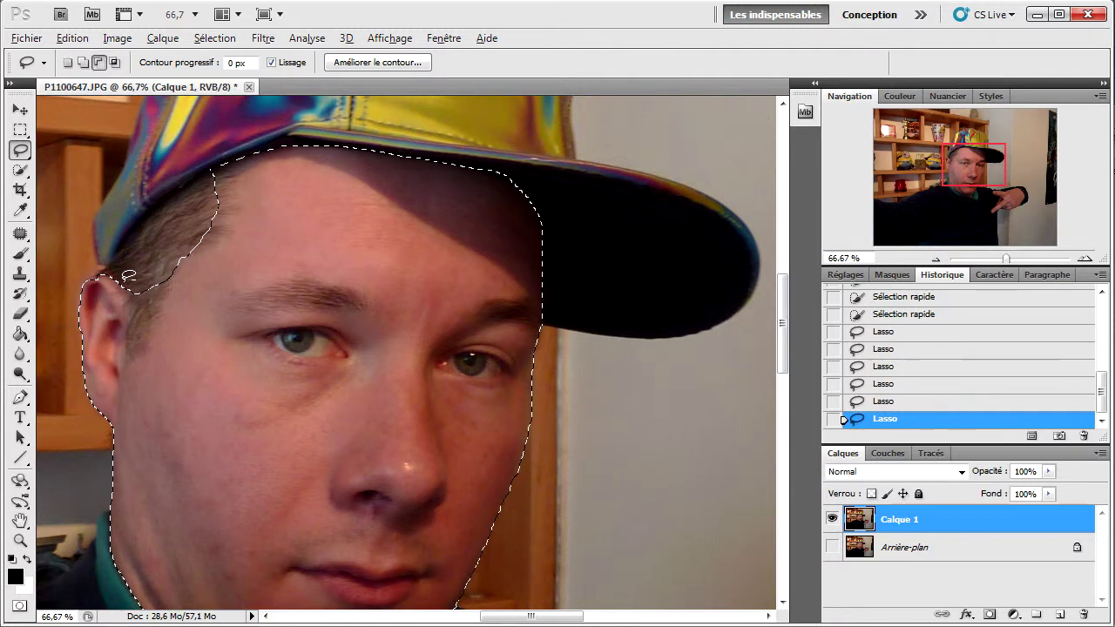
pyautogui.moveTo(133, 300)
pyautogui.mouseDown()
pyautogui.moveTo(127, 358)
pyautogui.moveTo(144, 355)
pyautogui.moveTo(166, 280)
pyautogui.mouseUp()
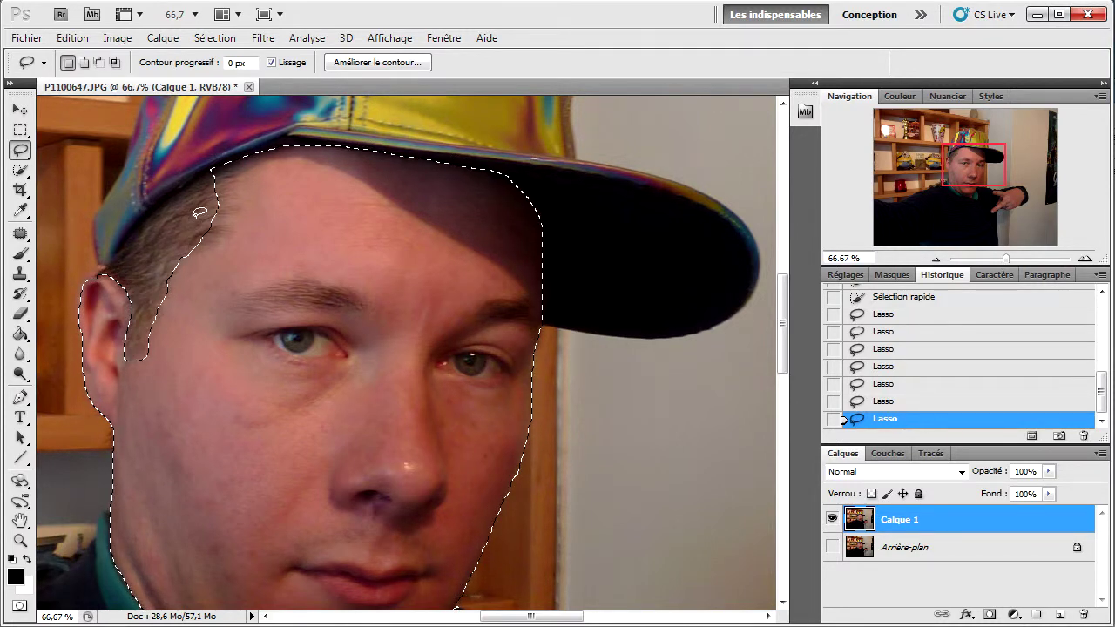
# Step: Open Refine Edge for the face selection and set the smoothing to 4 and the feather to 2.0 px
pyautogui.click(936, 260)
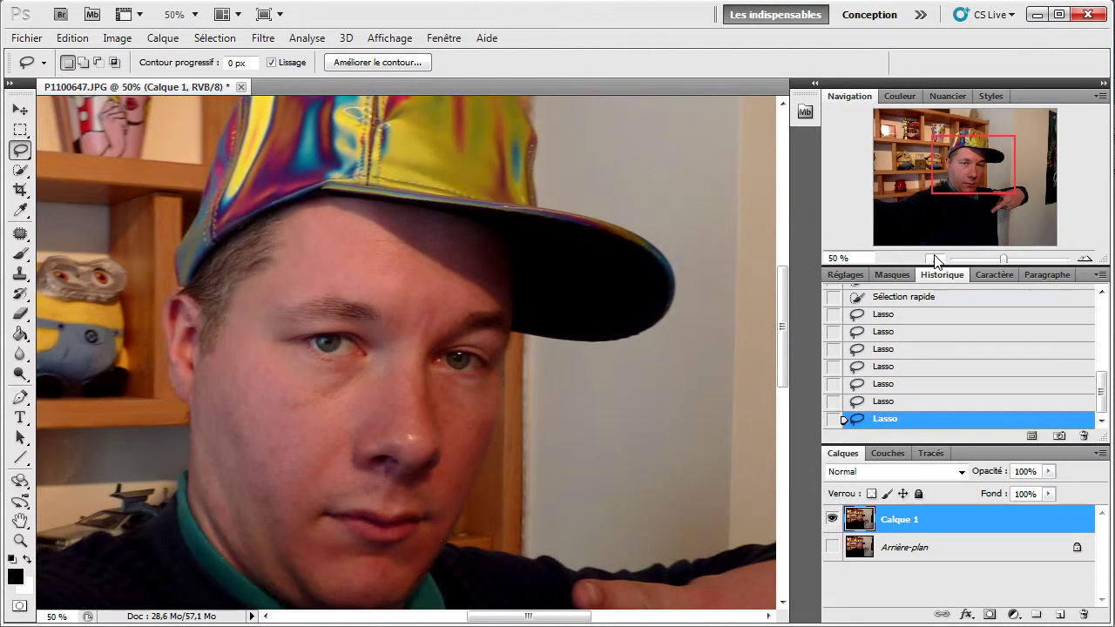
pyautogui.click(936, 260)
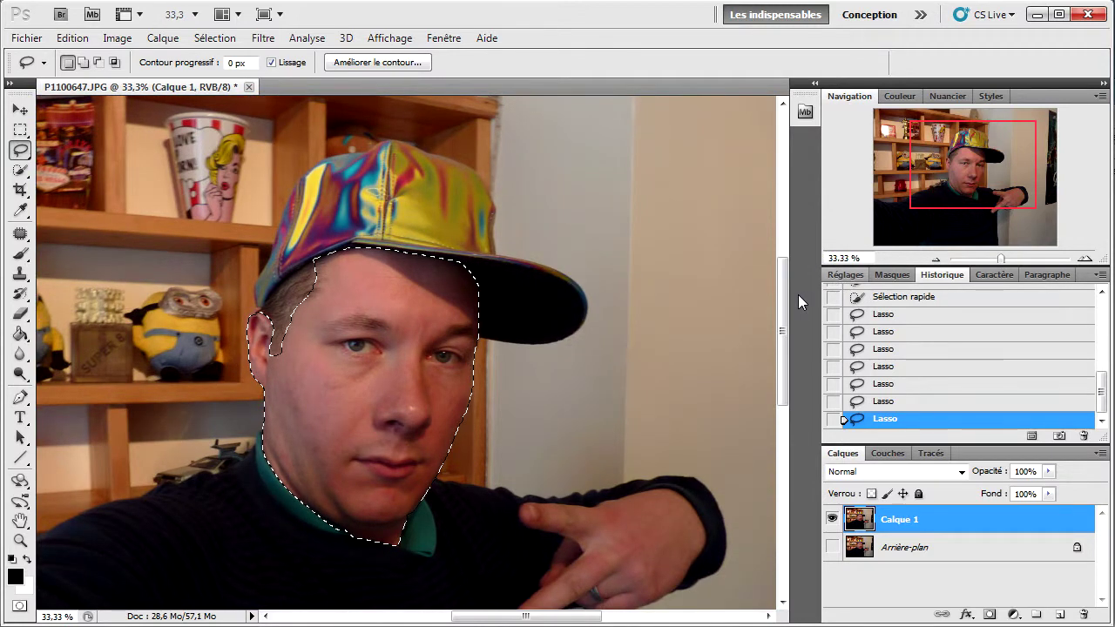
pyautogui.scroll(-3, 790, 316)
pyautogui.scroll(2, 793, 324)
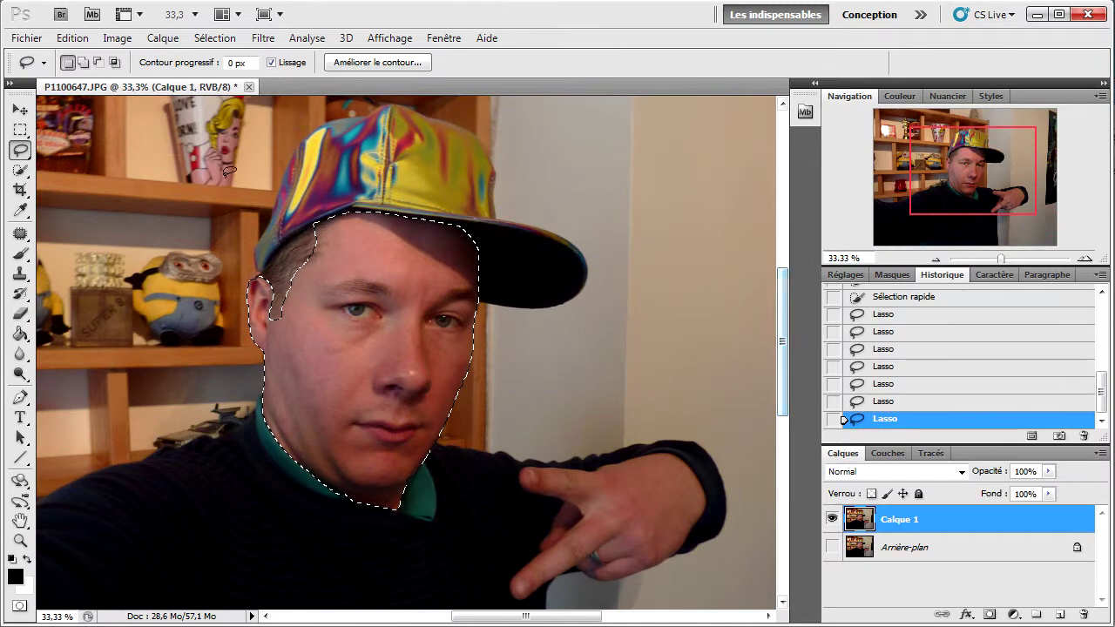
pyautogui.click(213, 39)
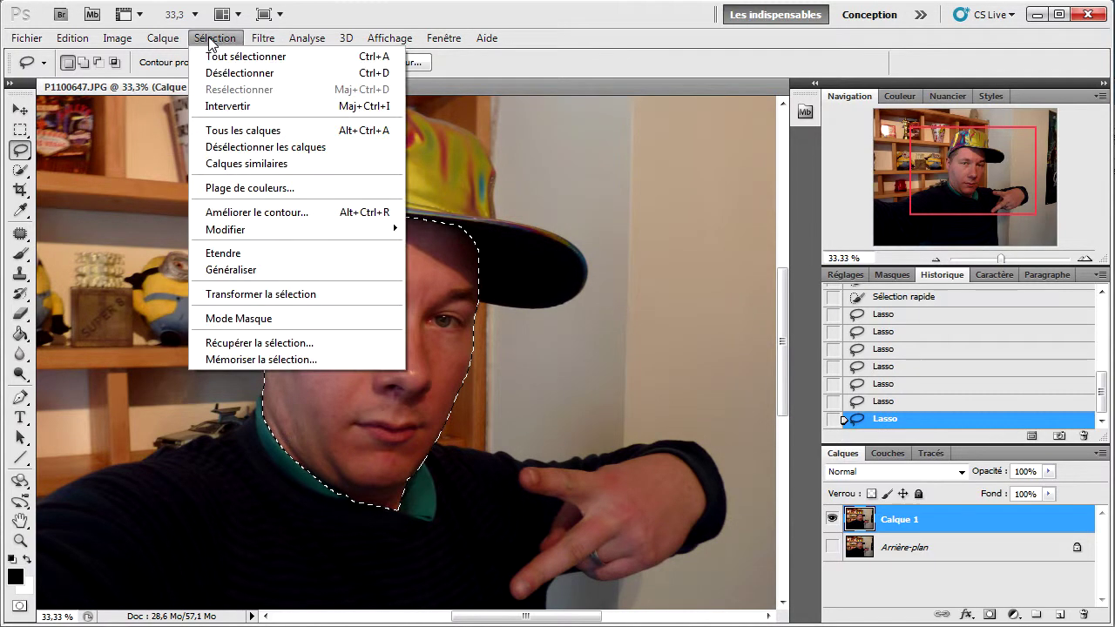
pyautogui.click(266, 214)
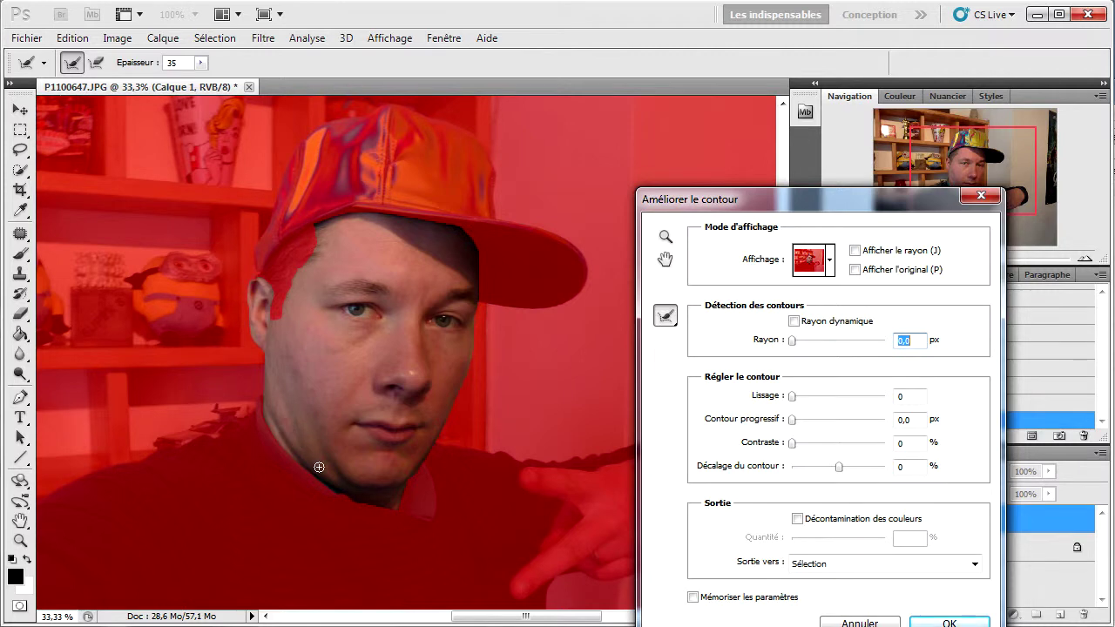
pyautogui.click(905, 396)
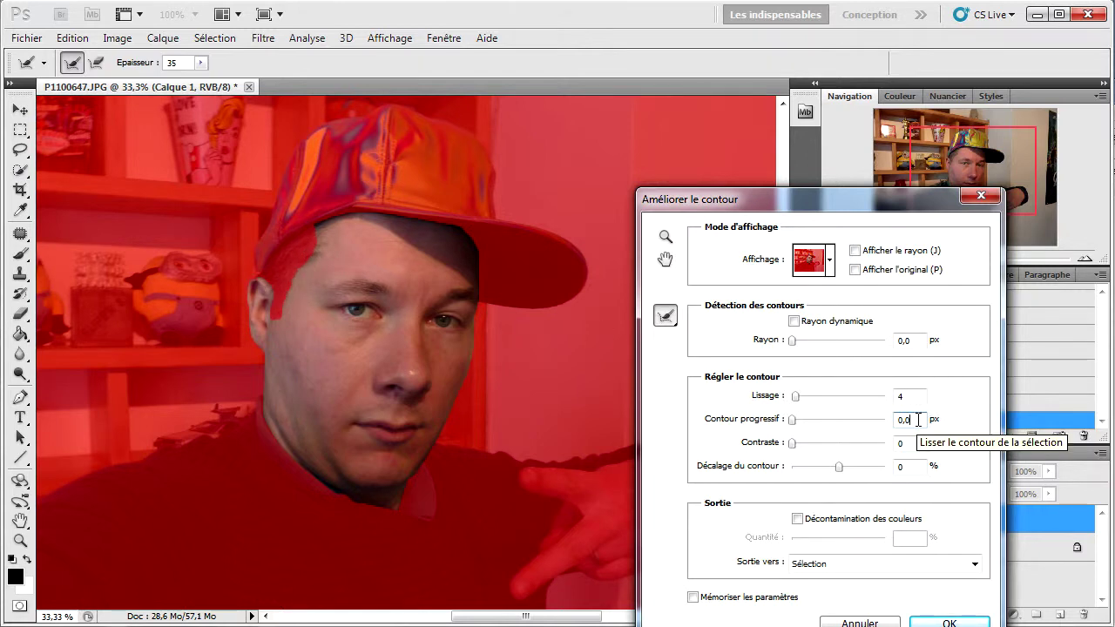
pyautogui.press('Up')
pyautogui.press('Up')
pyautogui.press('Up')
pyautogui.press('Up')
pyautogui.press('Up')
pyautogui.press('Up')
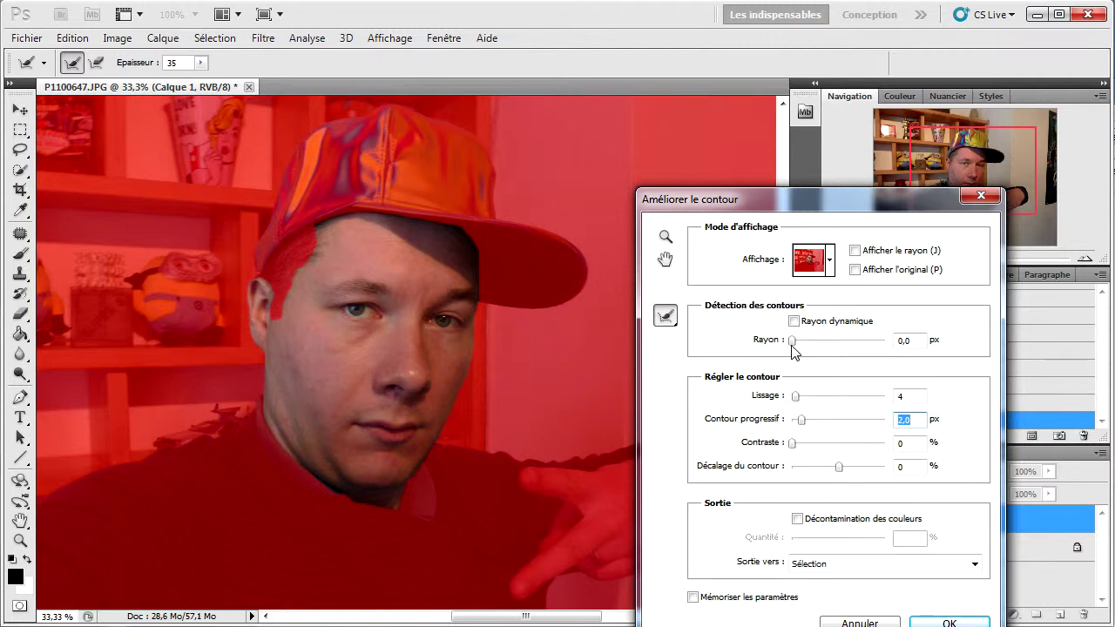
# Step: Raise the edge detection radius in small increments and apply the edge refinement to the selection
pyautogui.press('Up')
pyautogui.press('Up')
pyautogui.press('Up')
pyautogui.press('Up')
pyautogui.press('Up')
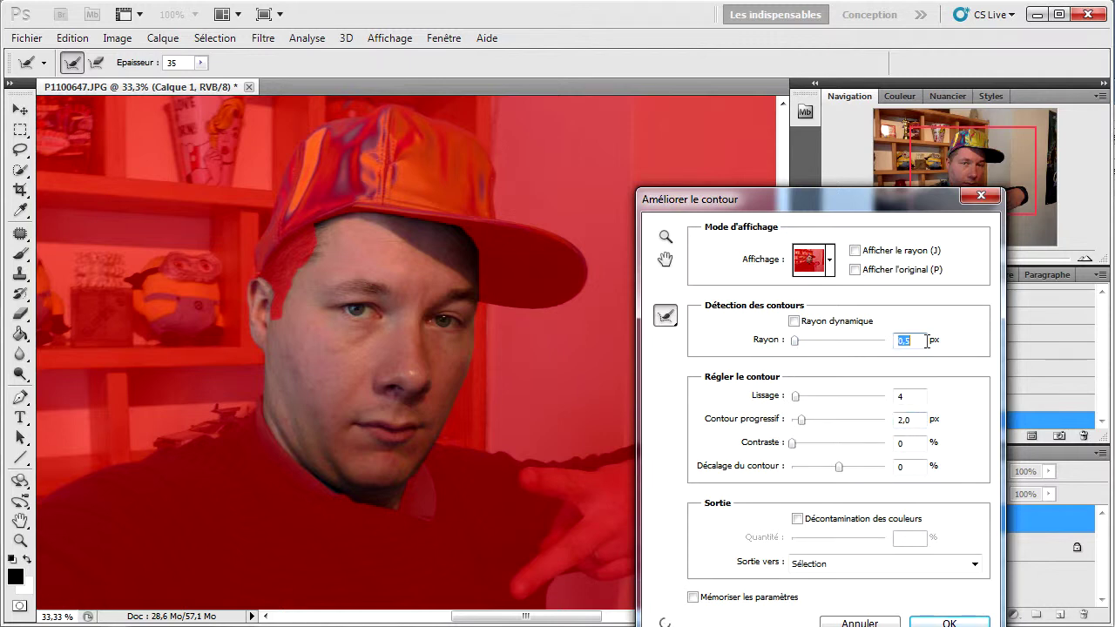
pyautogui.press('Up')
pyautogui.press('Up')
pyautogui.press('Up')
pyautogui.press('Up')
pyautogui.press('Up')
pyautogui.click(925, 624)
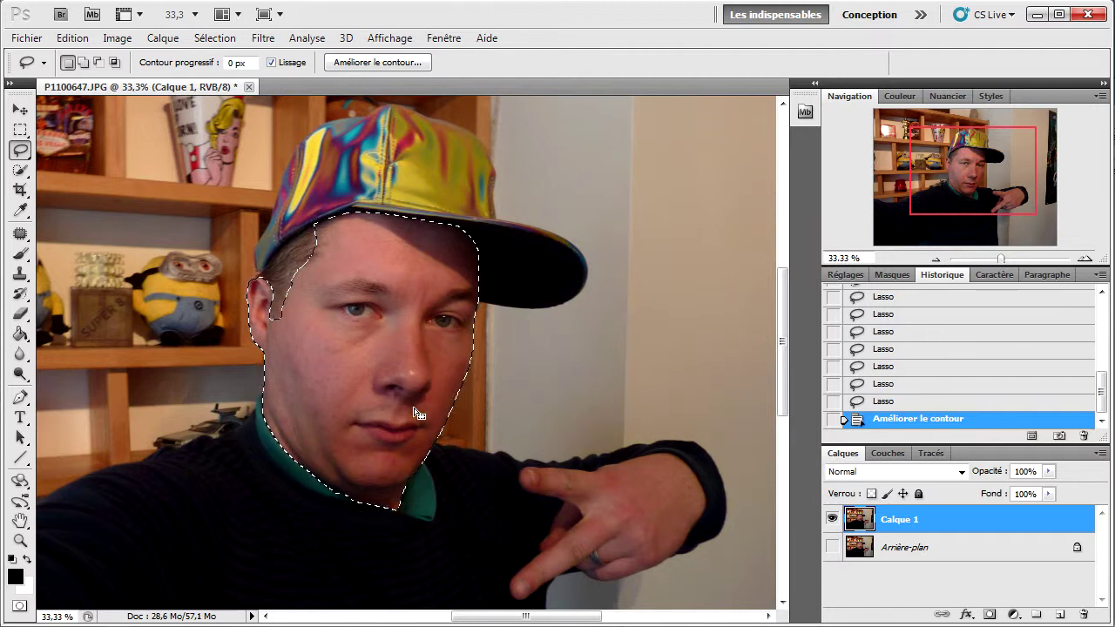
# Step: Subtract both eyes from the face selection with the Lasso, tracing each along its eyelids
pyautogui.click(1088, 259)
pyautogui.click(1089, 260)
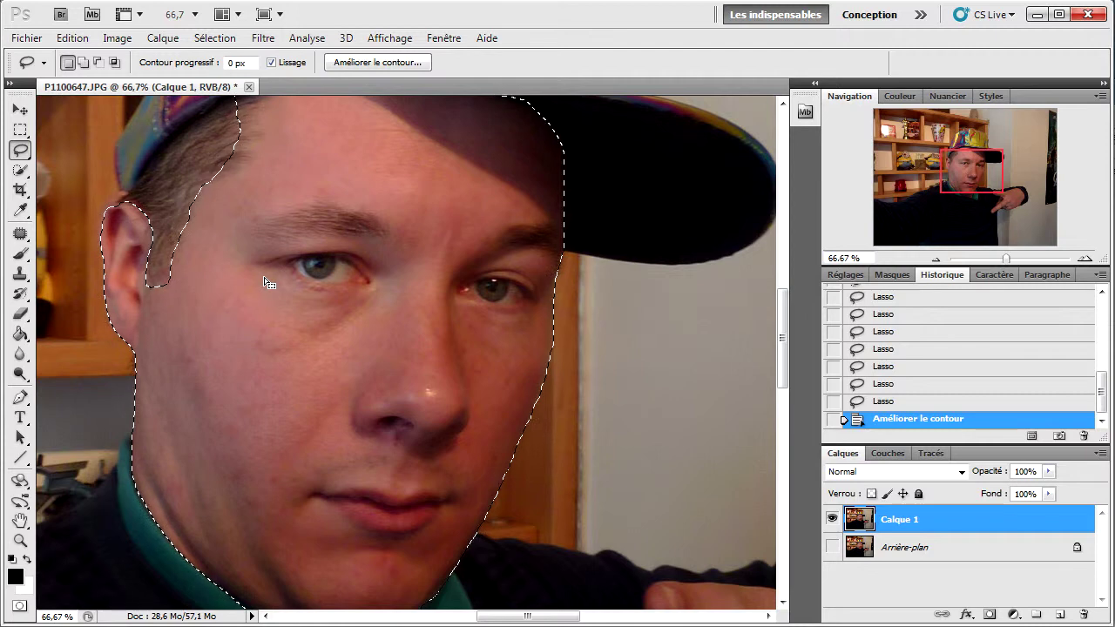
pyautogui.press('alt')
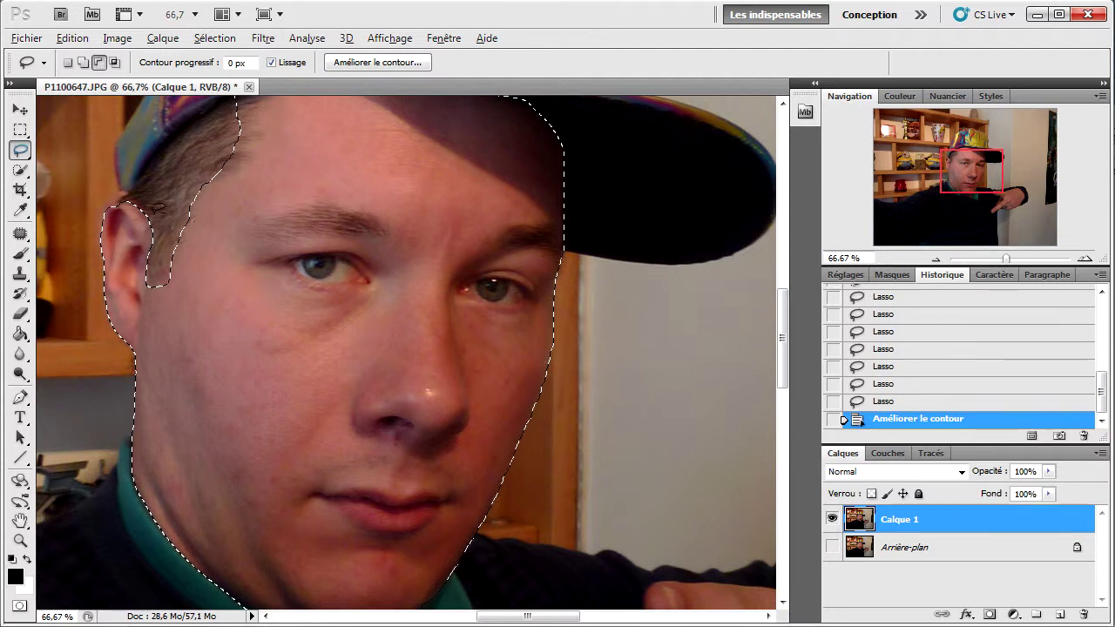
pyautogui.moveTo(369, 276)
pyautogui.mouseDown()
pyautogui.moveTo(320, 279)
pyautogui.moveTo(296, 259)
pyautogui.moveTo(350, 257)
pyautogui.moveTo(369, 276)
pyautogui.mouseUp()
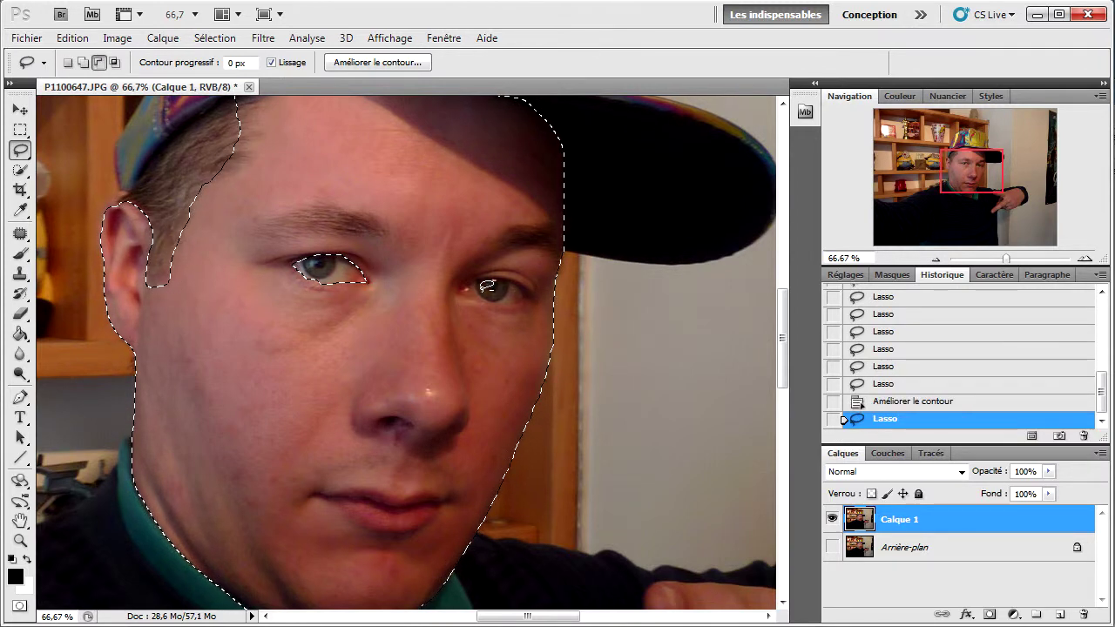
pyautogui.moveTo(465, 291)
pyautogui.mouseDown()
pyautogui.moveTo(532, 292)
pyautogui.moveTo(488, 274)
pyautogui.moveTo(466, 288)
pyautogui.mouseUp()
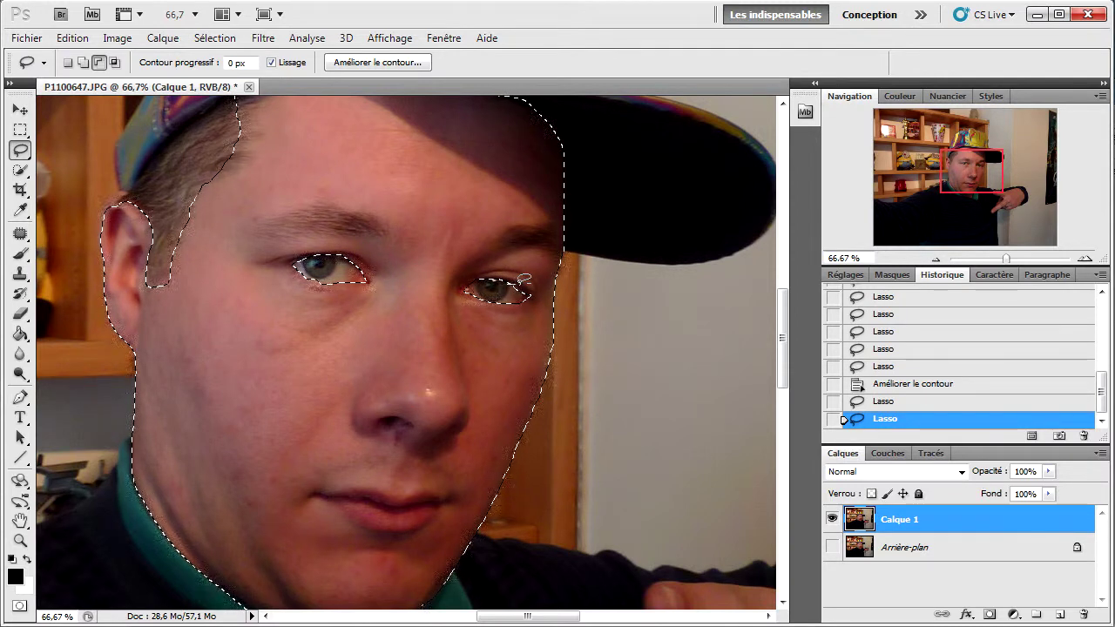
pyautogui.moveTo(513, 295); pyautogui.dragTo(511, 298)
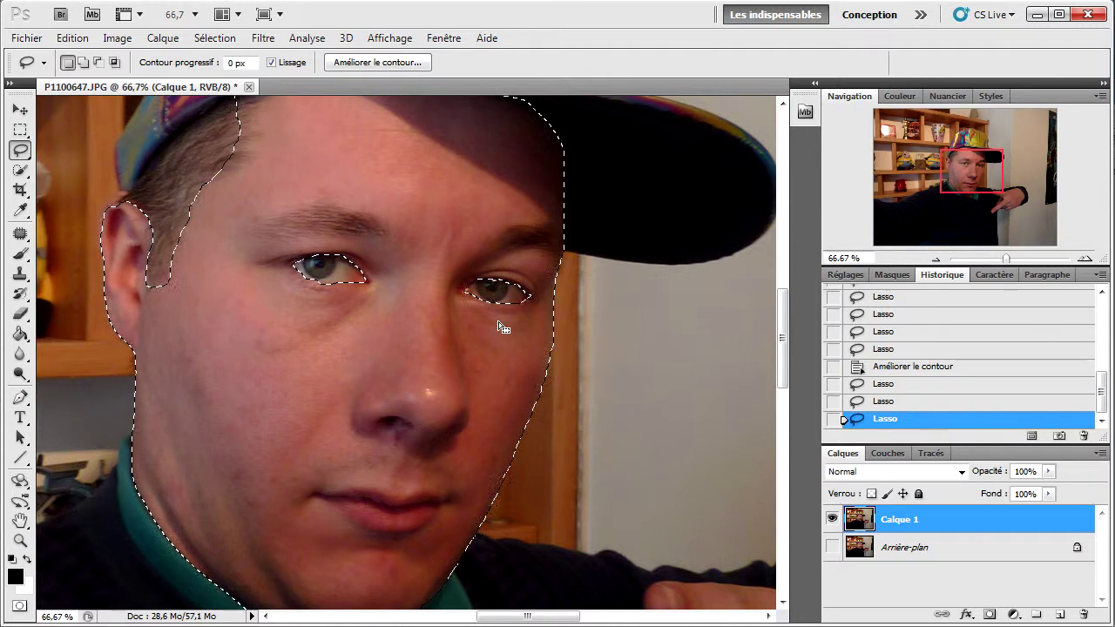
# Step: Subtract the lips from the face selection with the Lasso, tracing around their outline
pyautogui.moveTo(780, 306); pyautogui.dragTo(780, 324)
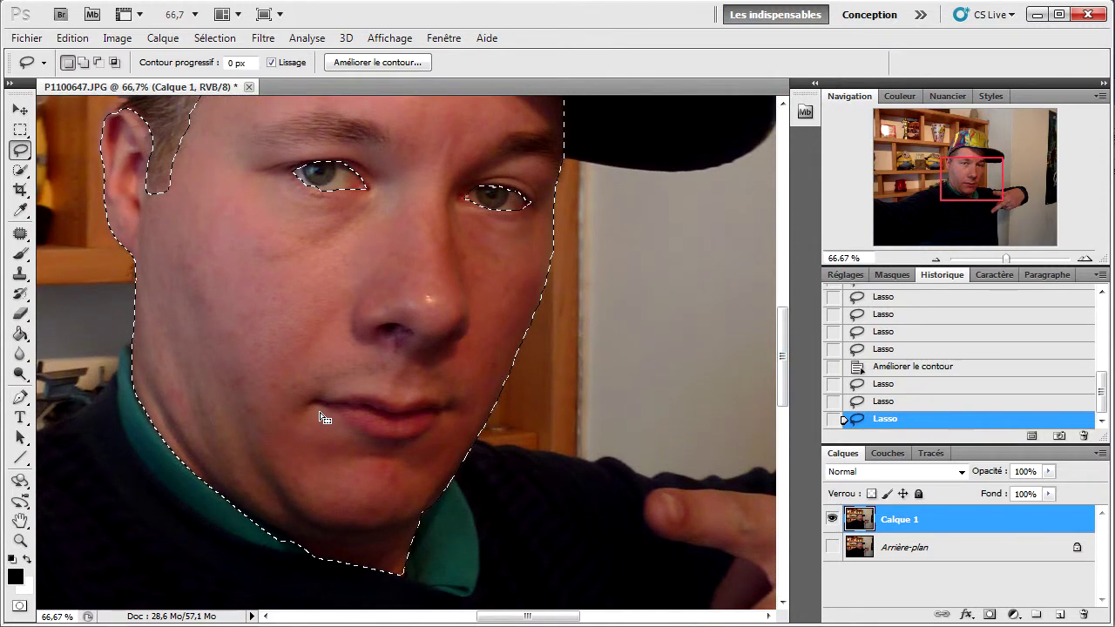
pyautogui.press('alt')
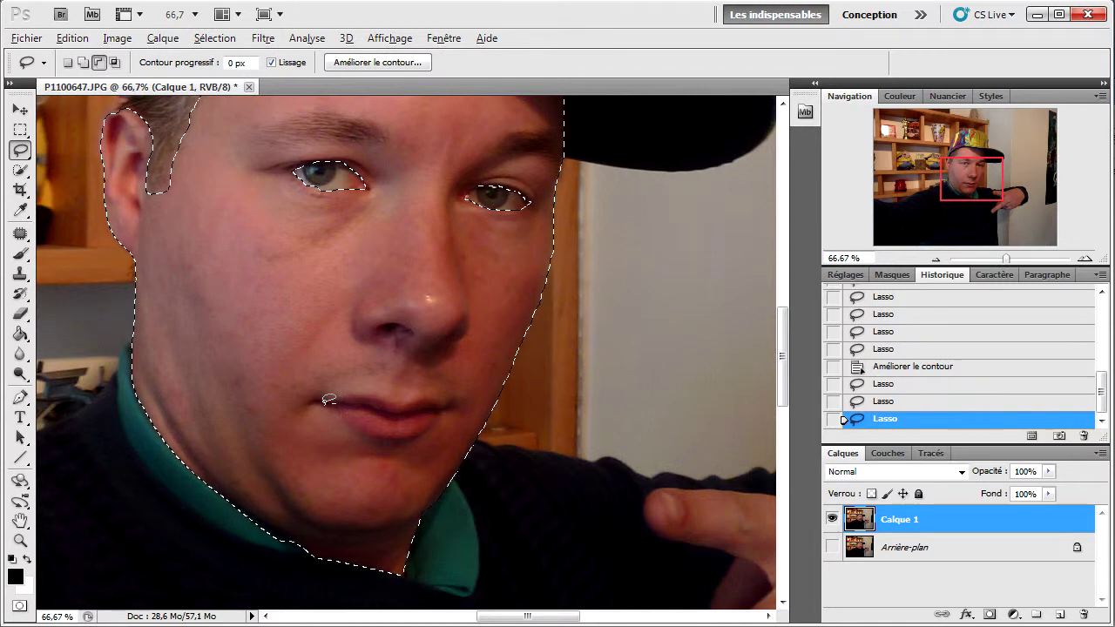
pyautogui.moveTo(352, 418)
pyautogui.mouseDown()
pyautogui.moveTo(416, 435)
pyautogui.moveTo(441, 395)
pyautogui.moveTo(326, 402)
pyautogui.mouseUp()
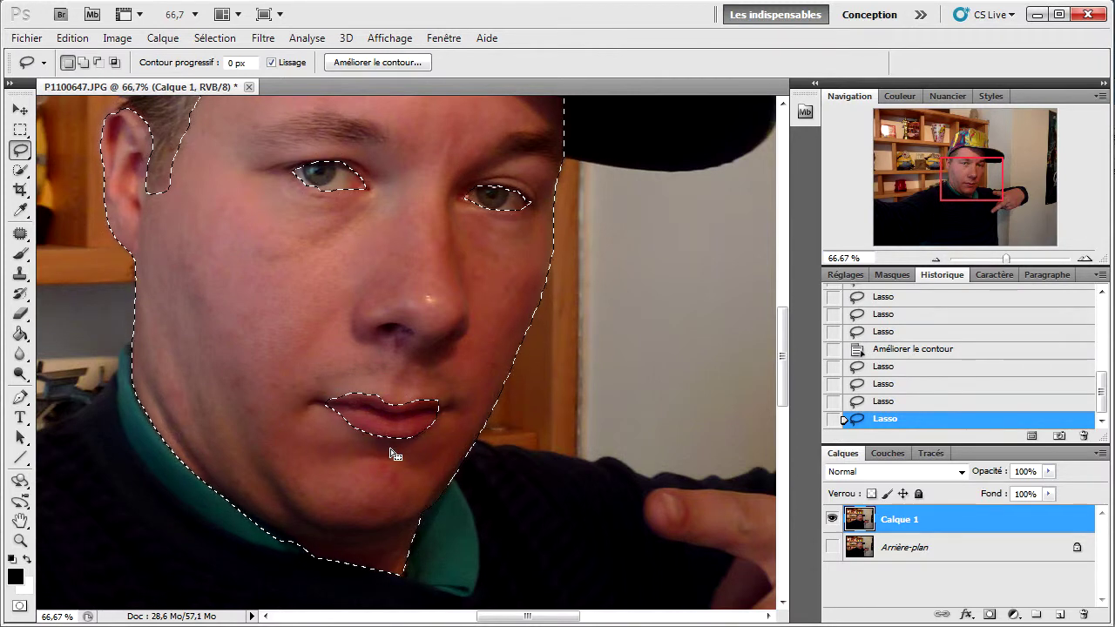
# Step: Check the coverage of the face selection with the Refine Edge overlay, without applying any refinement
pyautogui.click(936, 259)
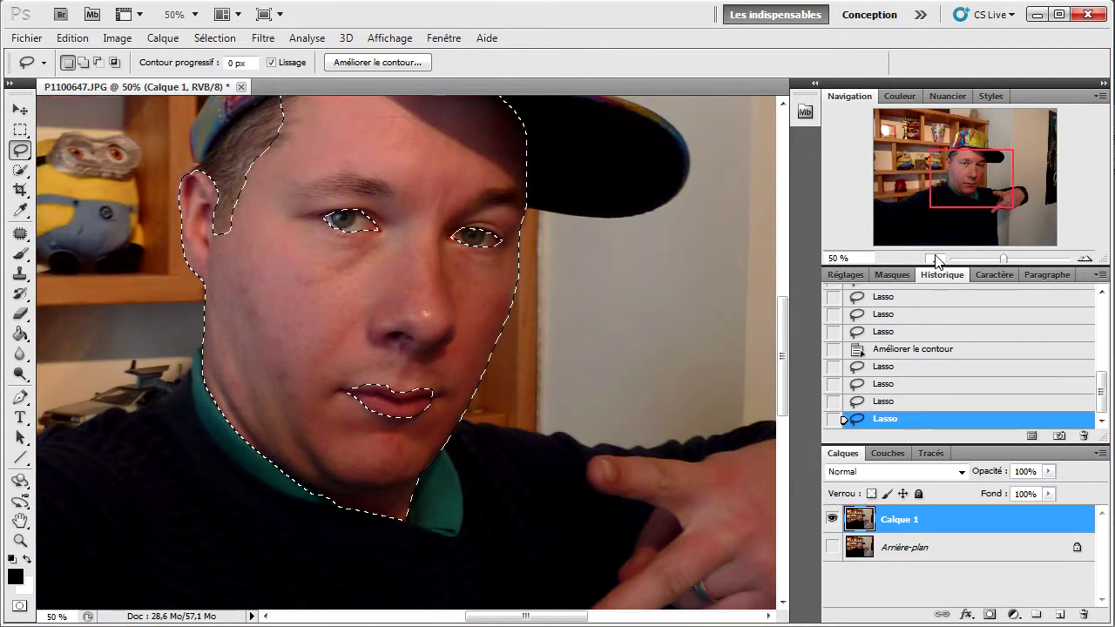
pyautogui.click(937, 261)
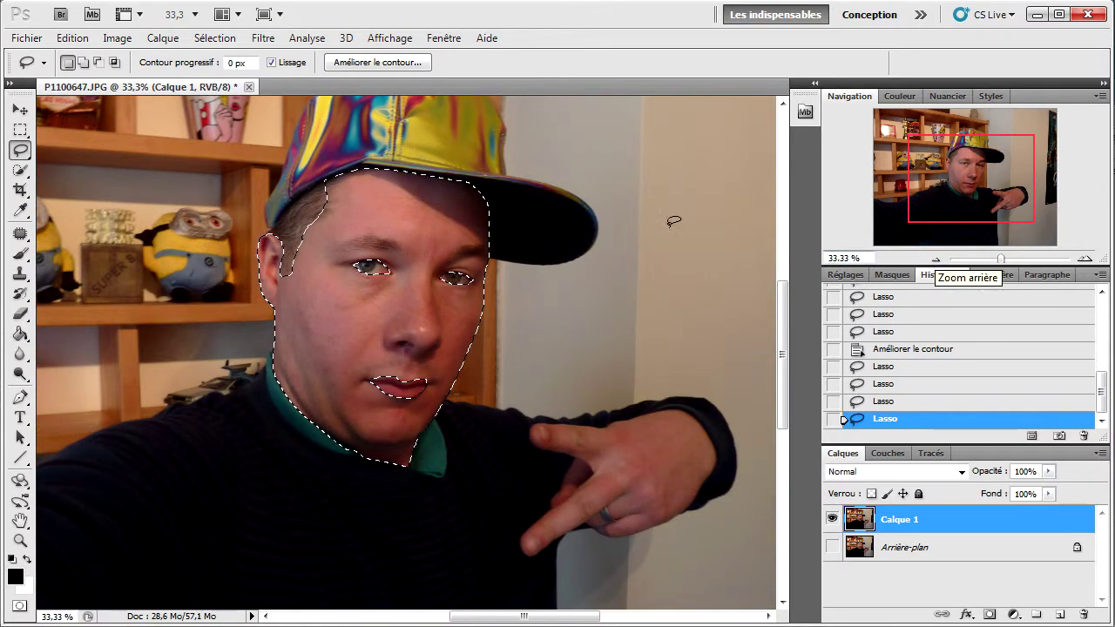
pyautogui.click(214, 38)
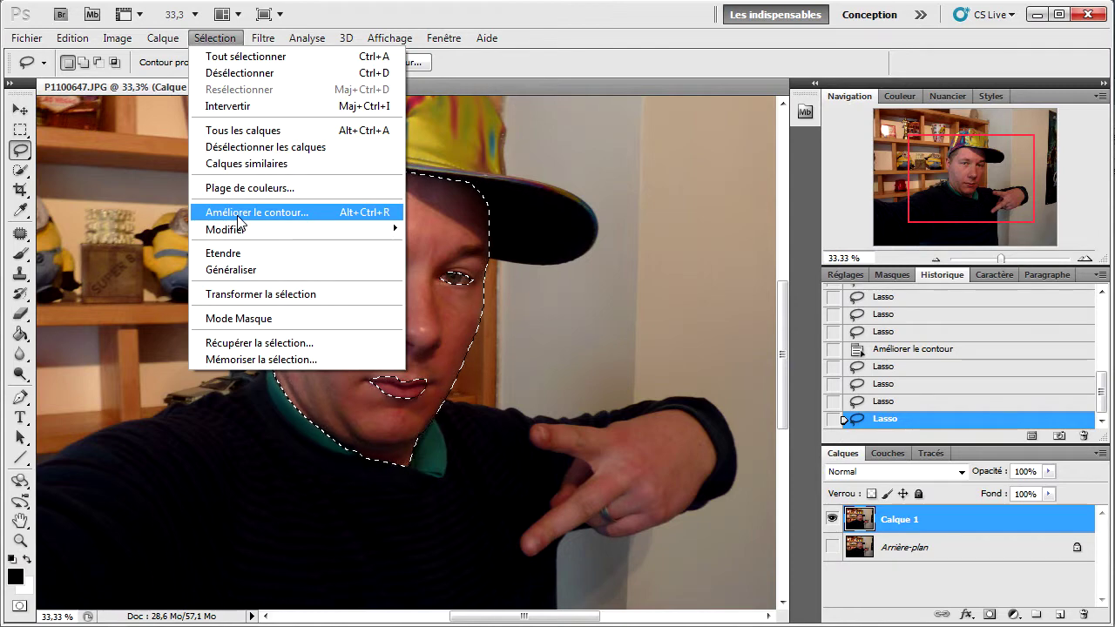
pyautogui.click(239, 213)
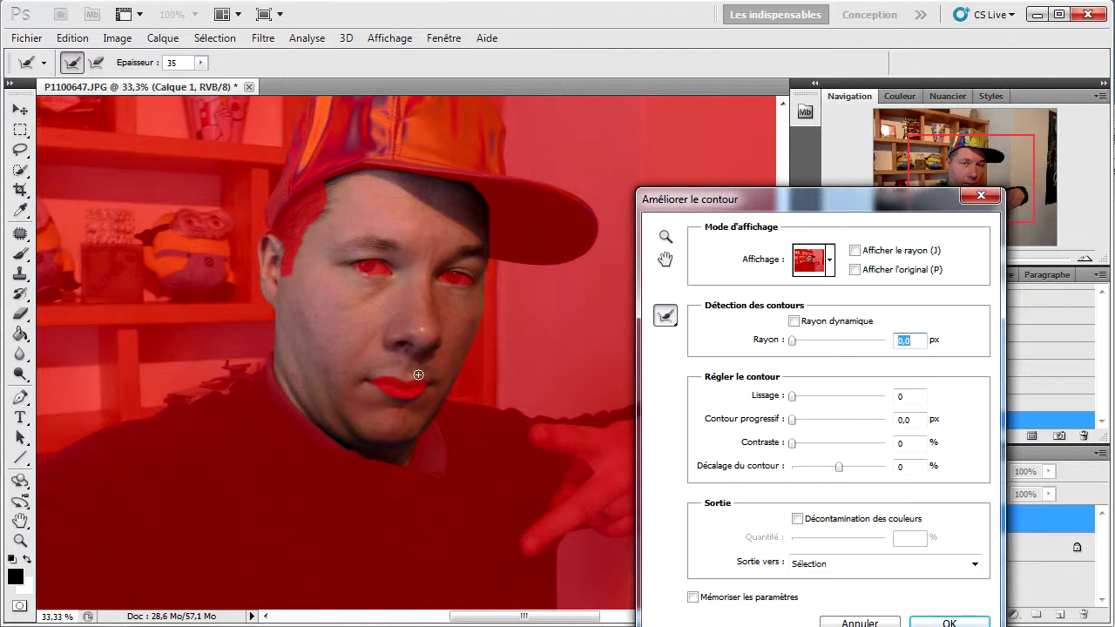
pyautogui.click(860, 622)
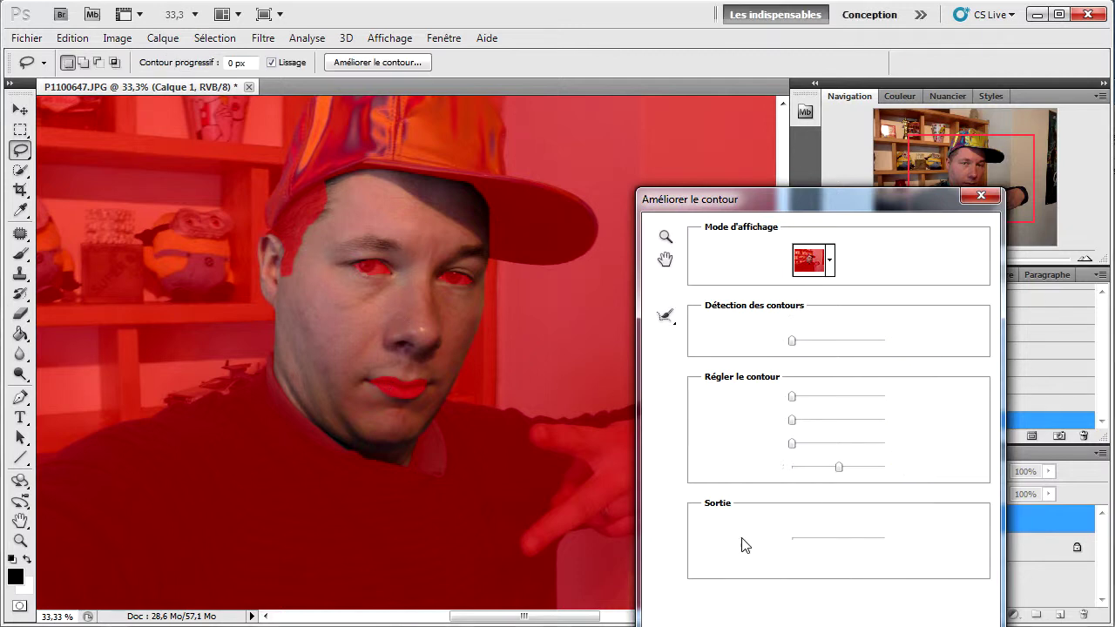
# Step: Try a Hue/Saturation adjustment on the selected facial skin with saturation +10, comparing it with the unadjusted image
pyautogui.click(118, 41)
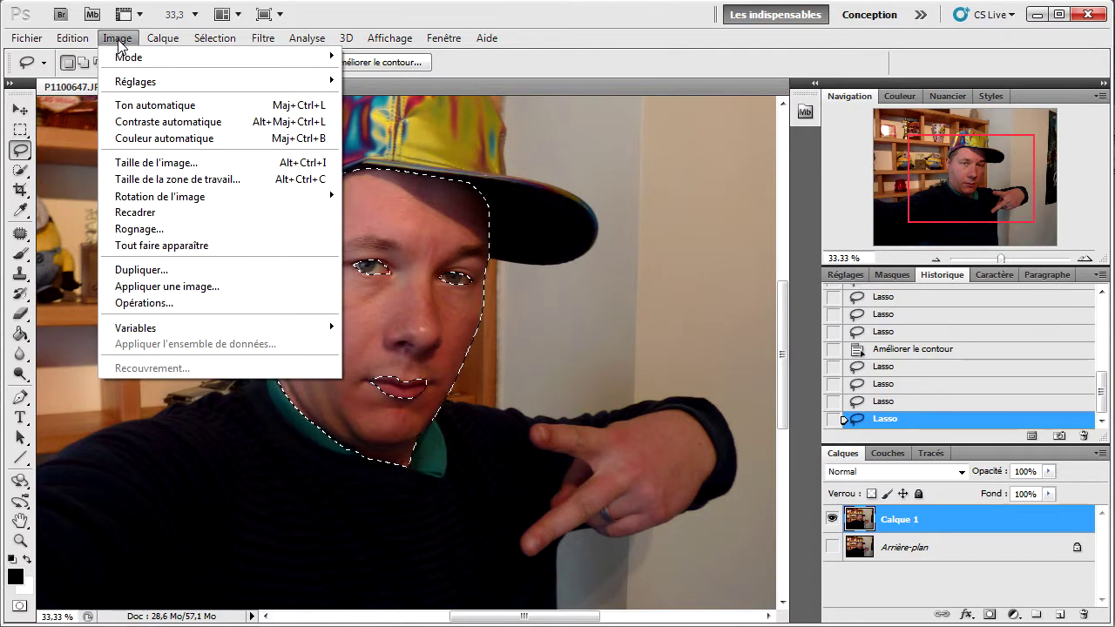
pyautogui.moveTo(146, 81)
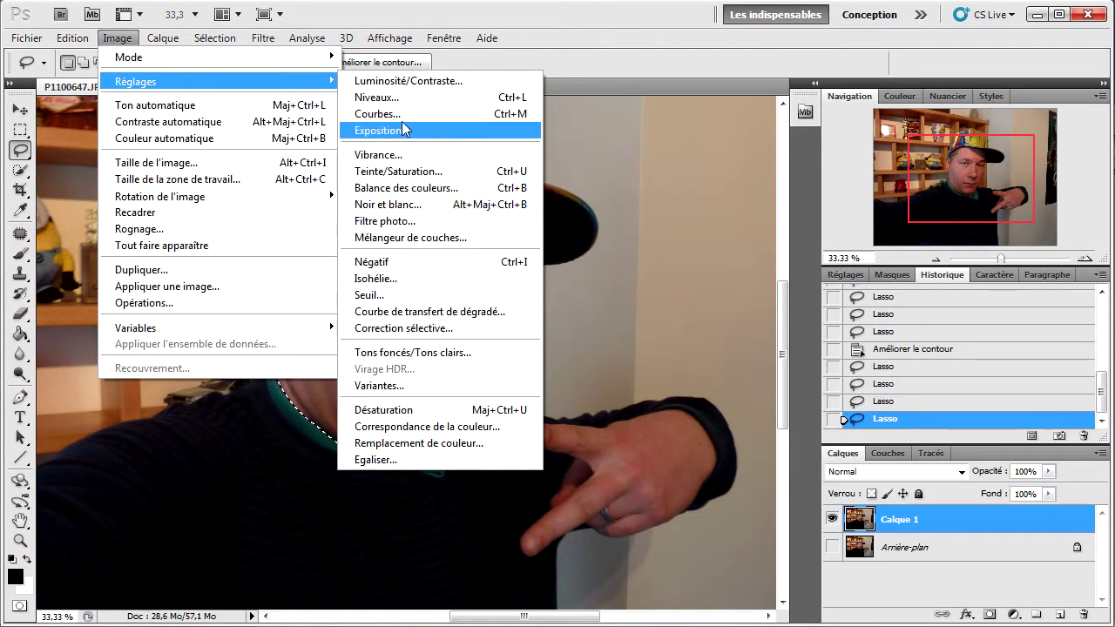
pyautogui.click(402, 175)
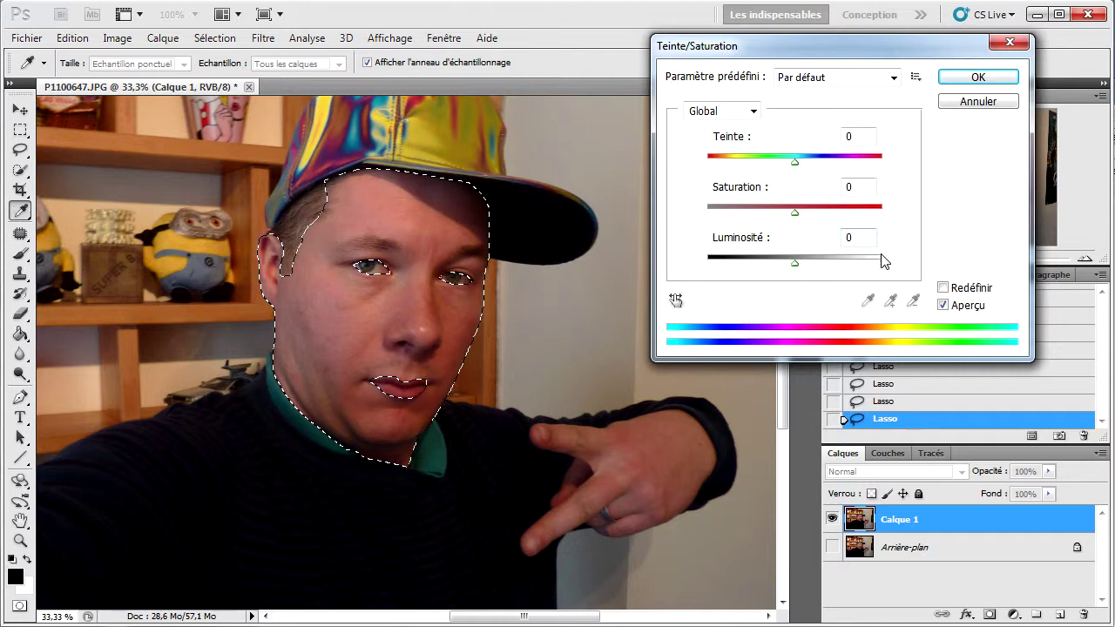
pyautogui.moveTo(796, 219)
pyautogui.mouseDown()
pyautogui.moveTo(842, 222)
pyautogui.moveTo(799, 216)
pyautogui.moveTo(814, 223)
pyautogui.mouseUp()
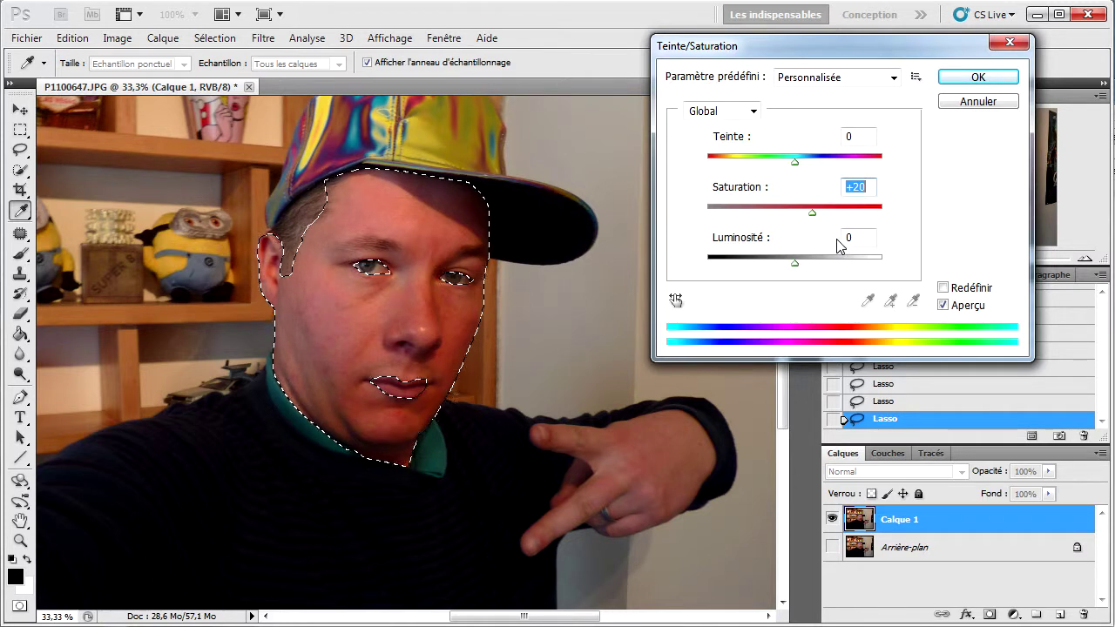
pyautogui.moveTo(812, 212); pyautogui.dragTo(802, 212)
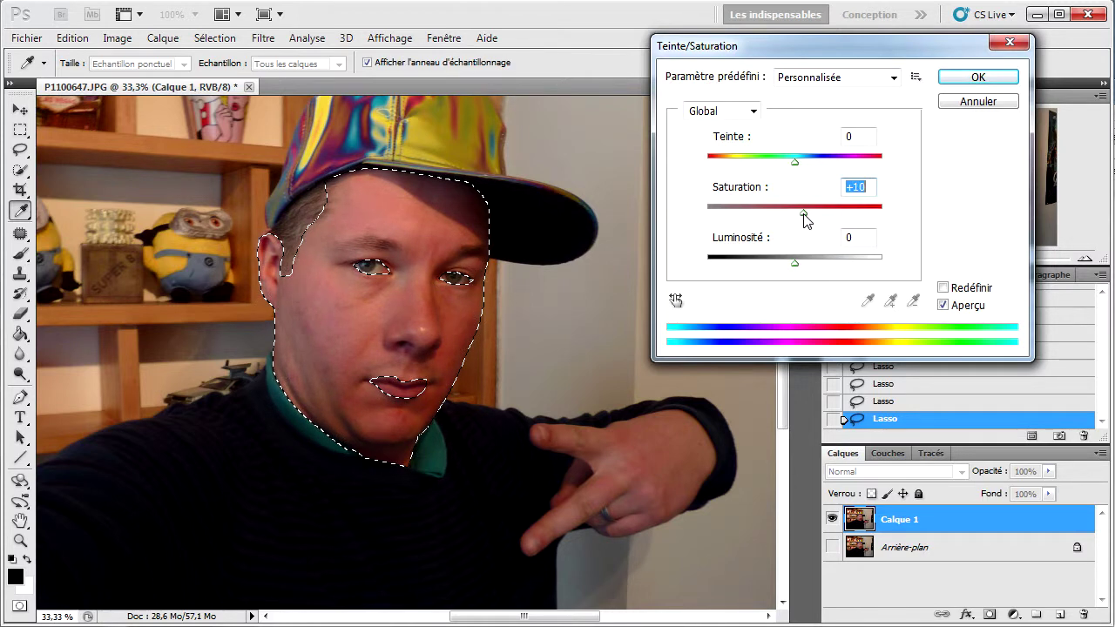
pyautogui.click(944, 307)
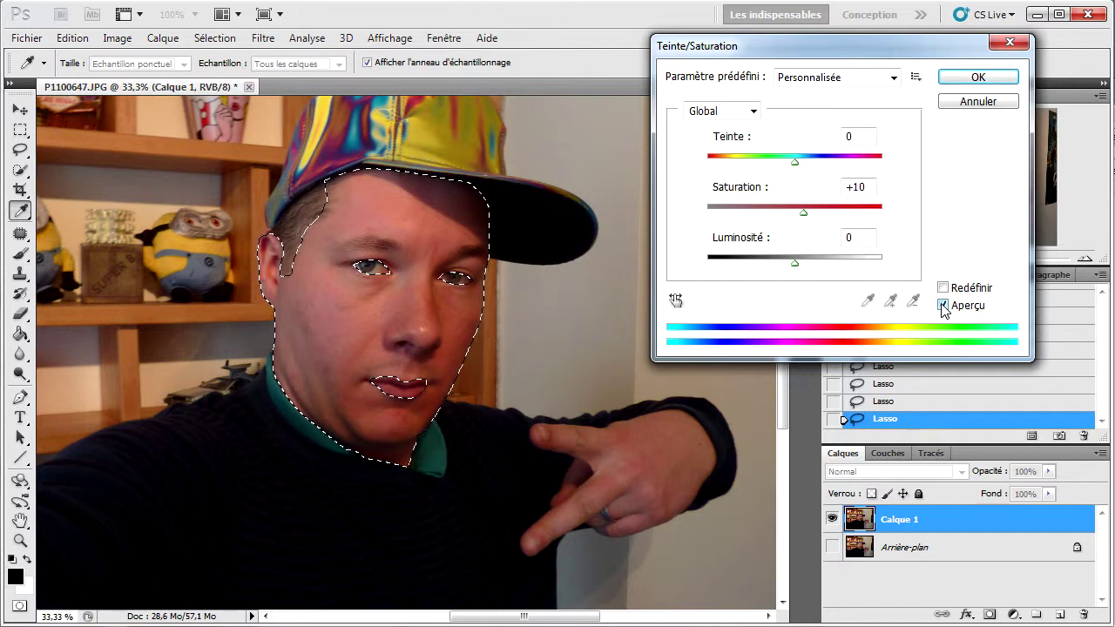
pyautogui.click(943, 306)
# Step: Try a hue of -5, return it to 0, and apply saturation +21 and lightness -2 to the selected skin
pyautogui.moveTo(795, 167)
pyautogui.mouseDown()
pyautogui.moveTo(804, 163)
pyautogui.moveTo(789, 170)
pyautogui.mouseUp()
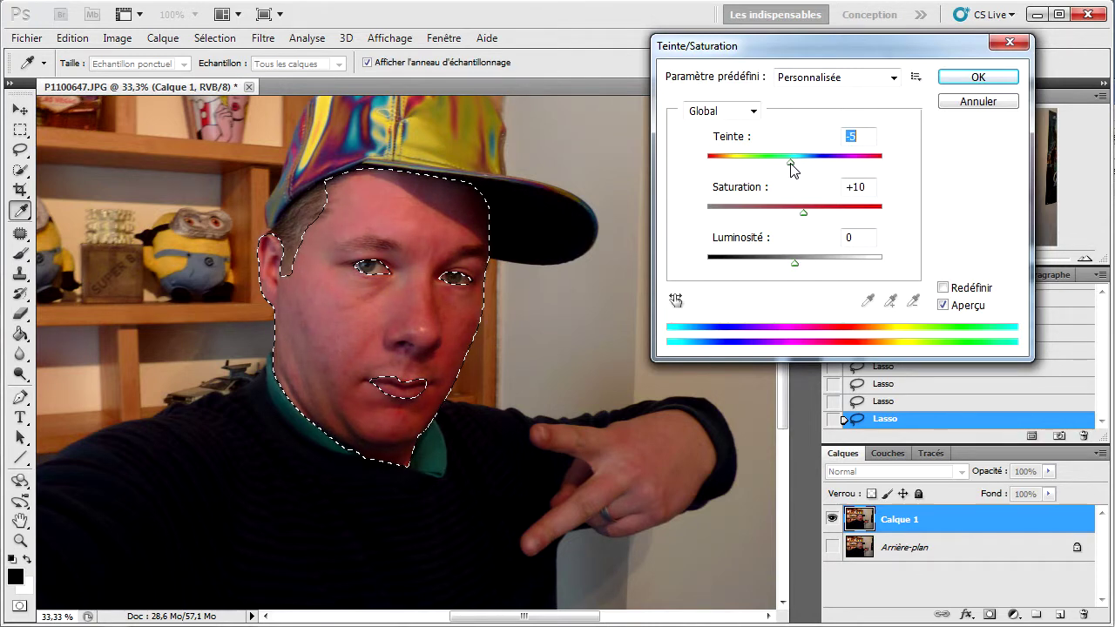
pyautogui.moveTo(792, 168); pyautogui.dragTo(797, 170)
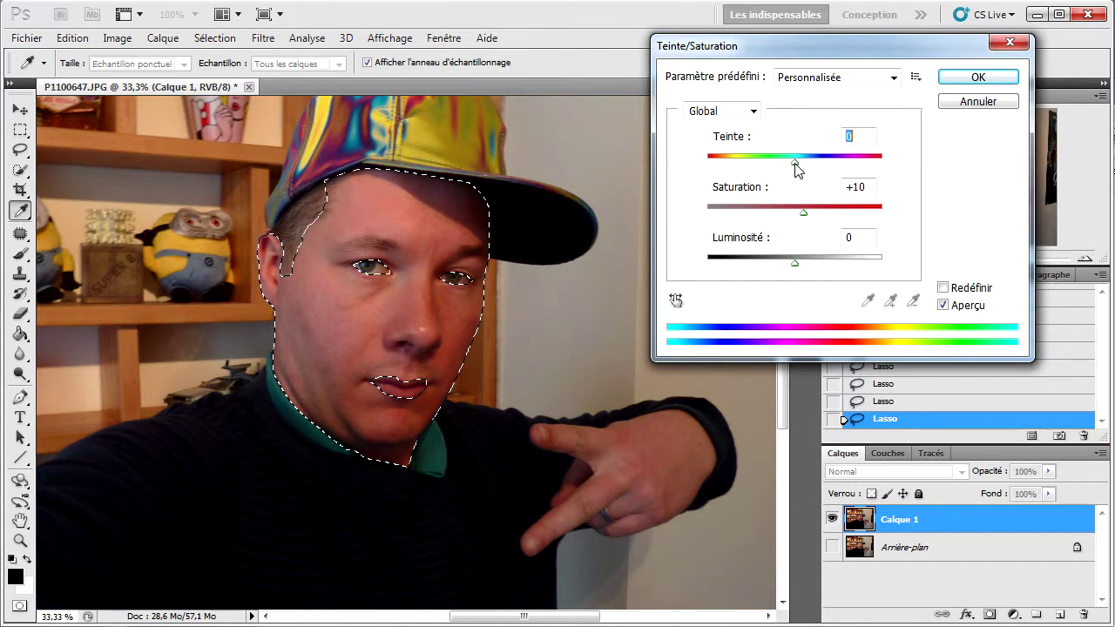
pyautogui.moveTo(802, 212); pyautogui.dragTo(815, 220)
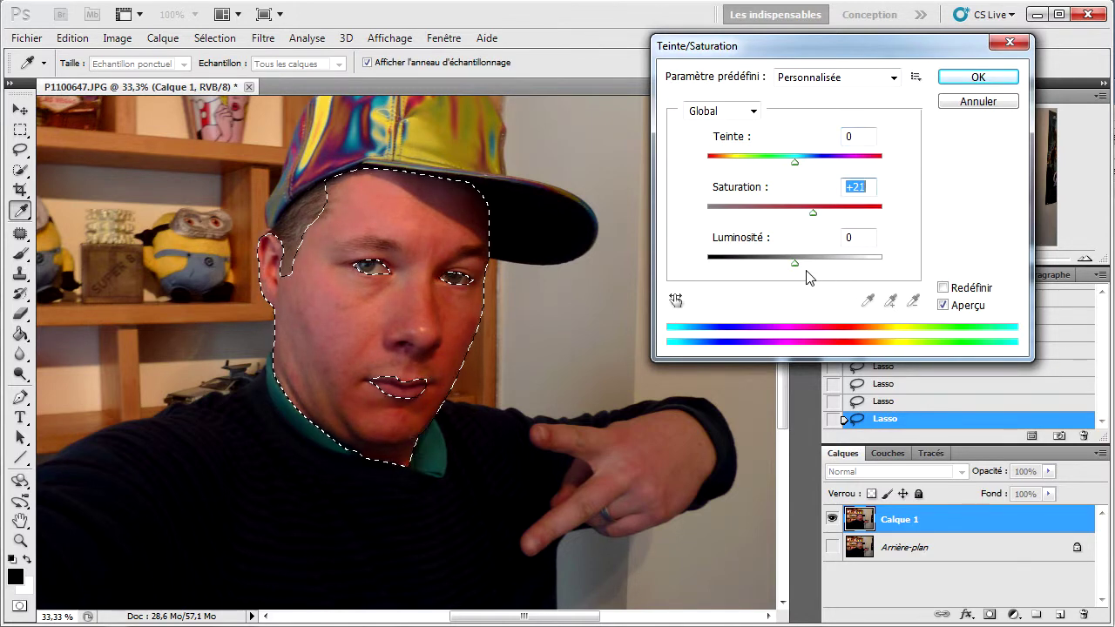
pyautogui.moveTo(795, 264); pyautogui.dragTo(793, 264)
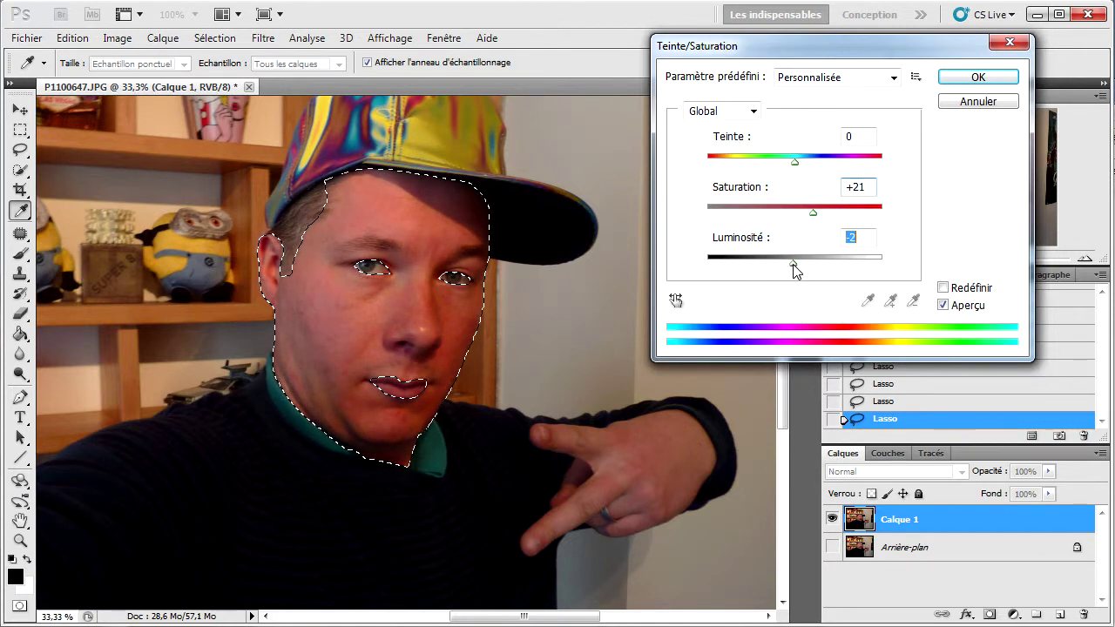
pyautogui.click(942, 306)
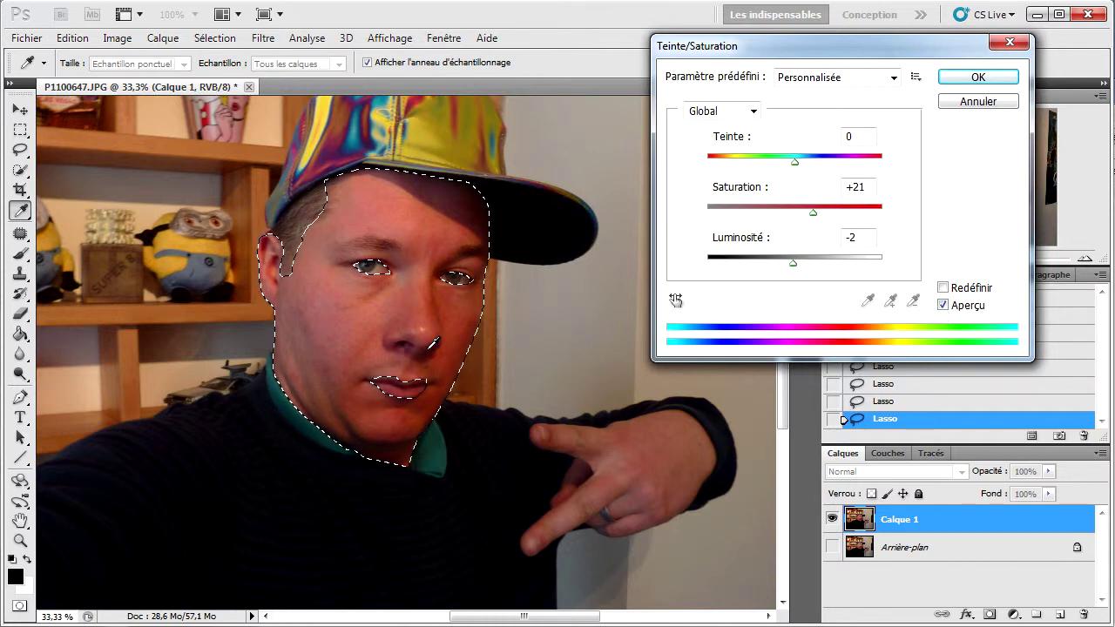
pyautogui.click(973, 77)
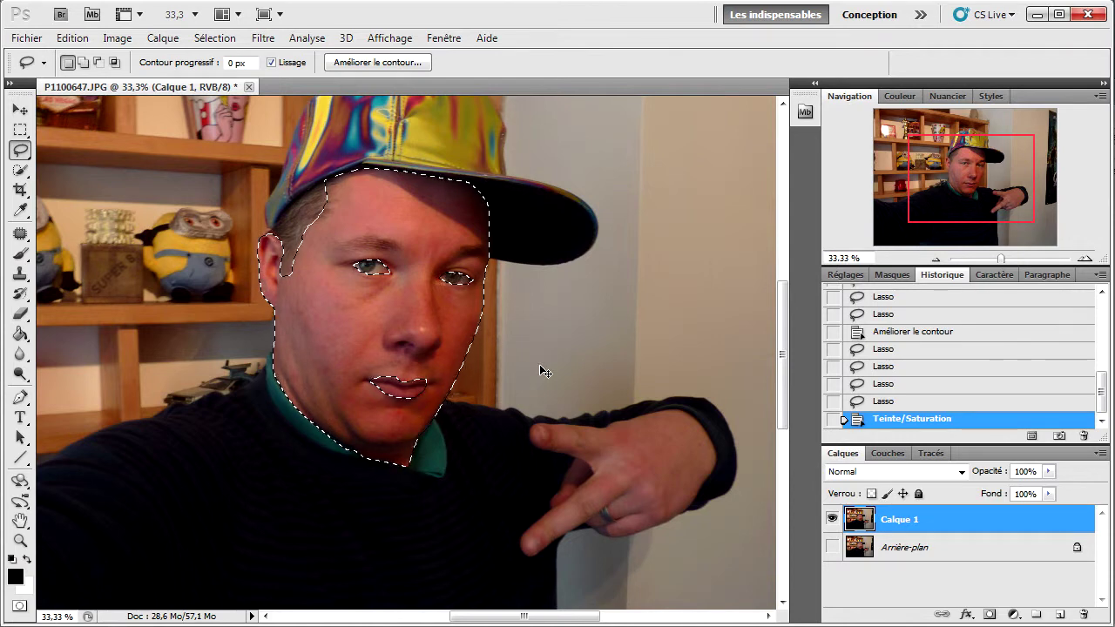
# Step: Deselect the face, and revert the history to the last Lasso state before the Hue/Saturation adjustment
pyautogui.hotkey('ctrl', 'd')
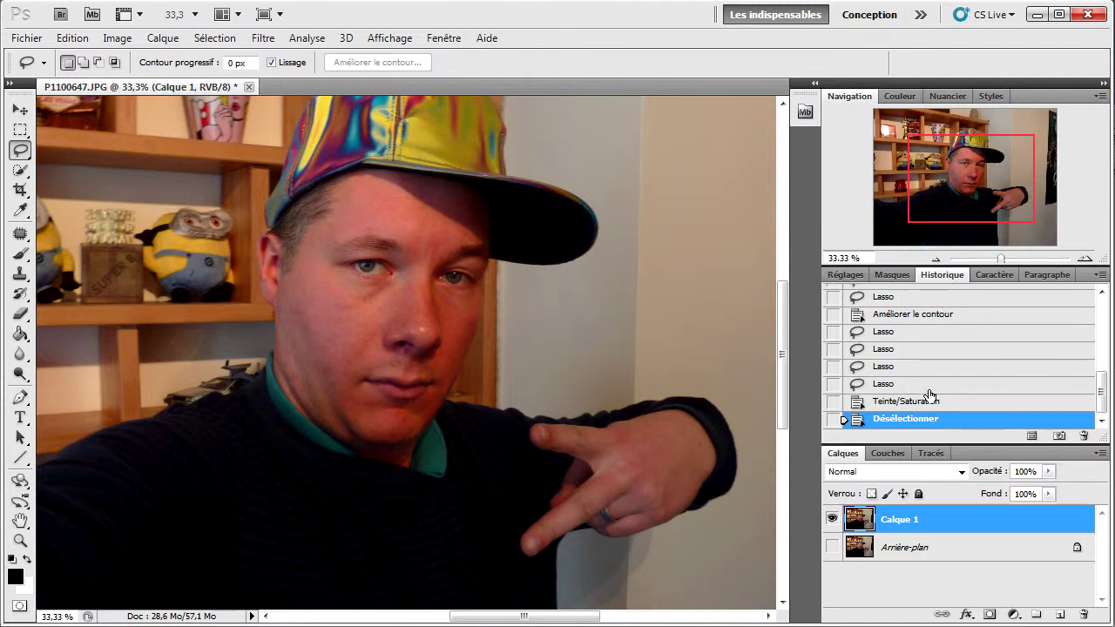
pyautogui.click(887, 408)
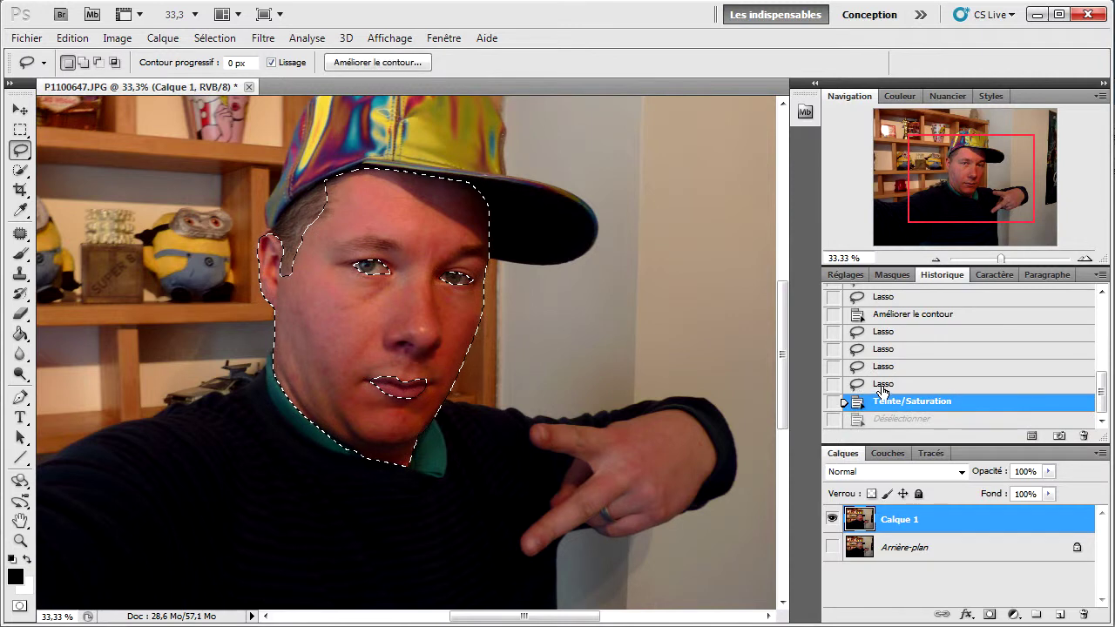
pyautogui.click(881, 385)
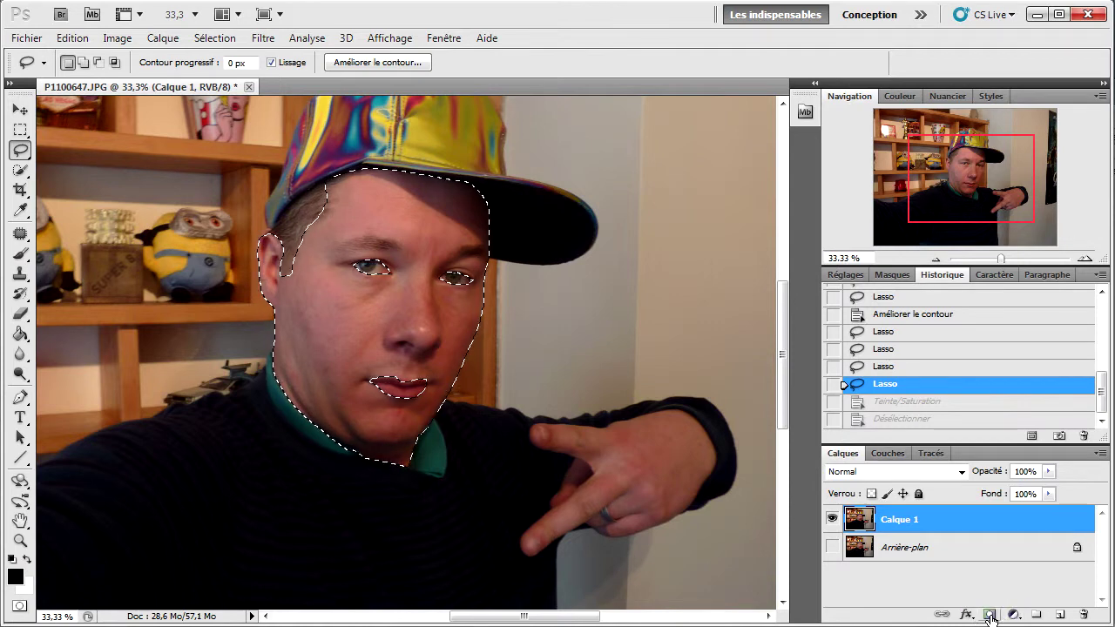
# Step: Add a Hue/Saturation adjustment layer masked by the face selection and float its settings over the canvas
pyautogui.click(1013, 614)
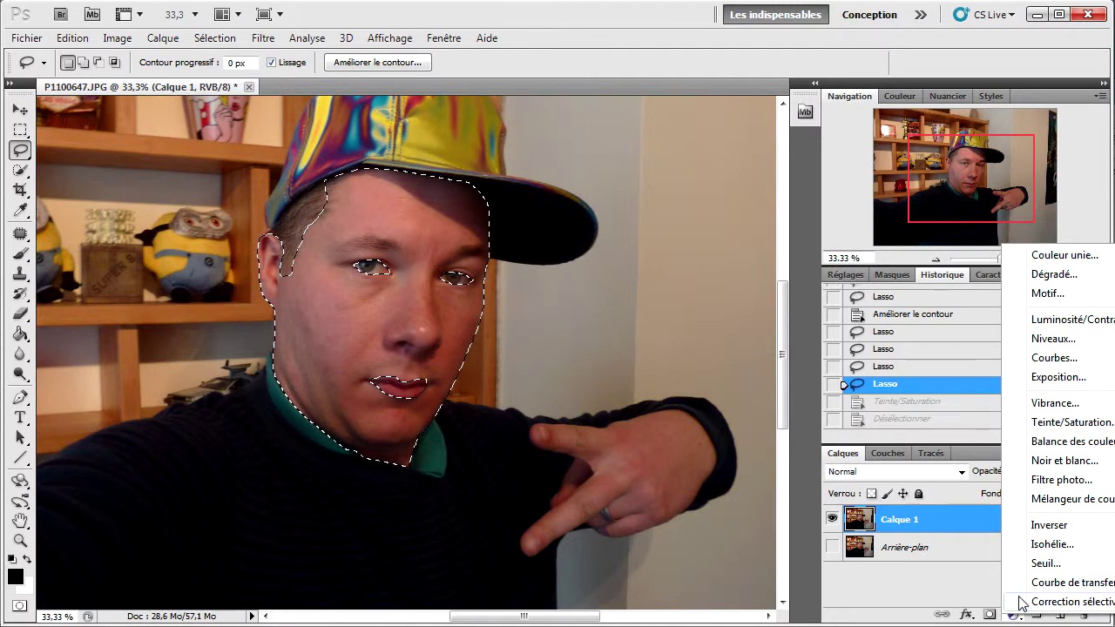
pyautogui.click(1045, 424)
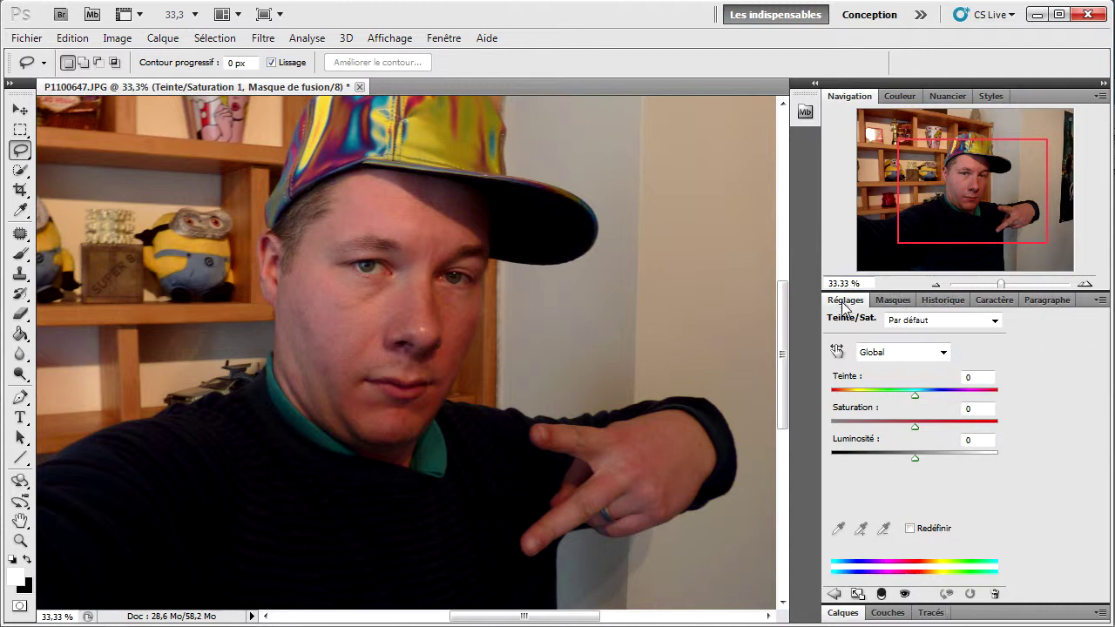
pyautogui.moveTo(843, 306); pyautogui.dragTo(554, 152)
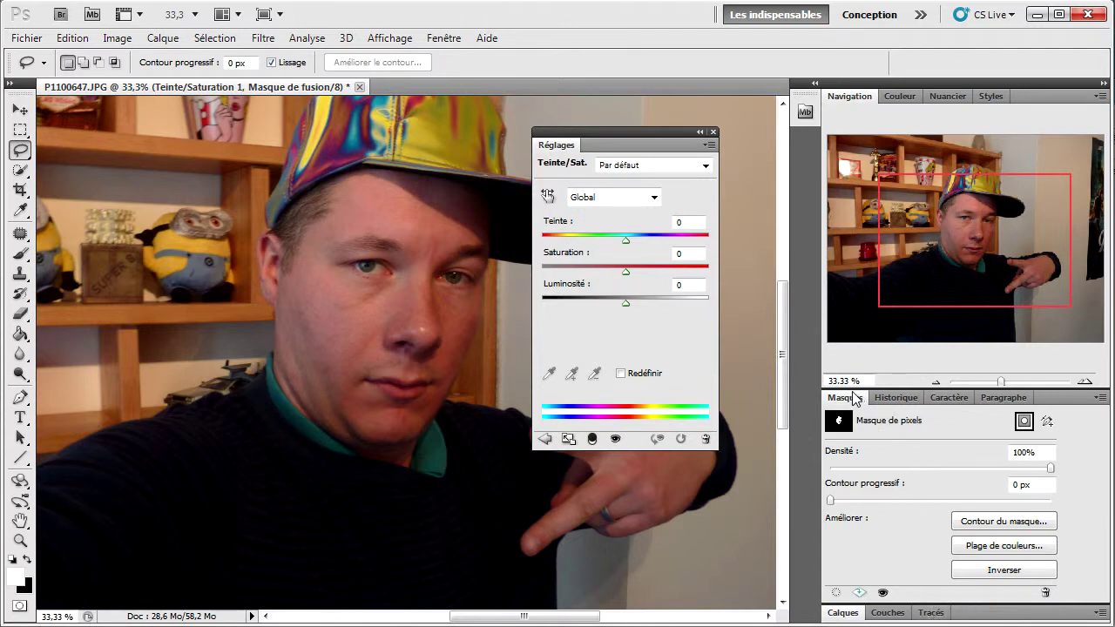
# Step: Show a taller history list, and float and enlarge the layer list so that all three layers fit
pyautogui.click(905, 401)
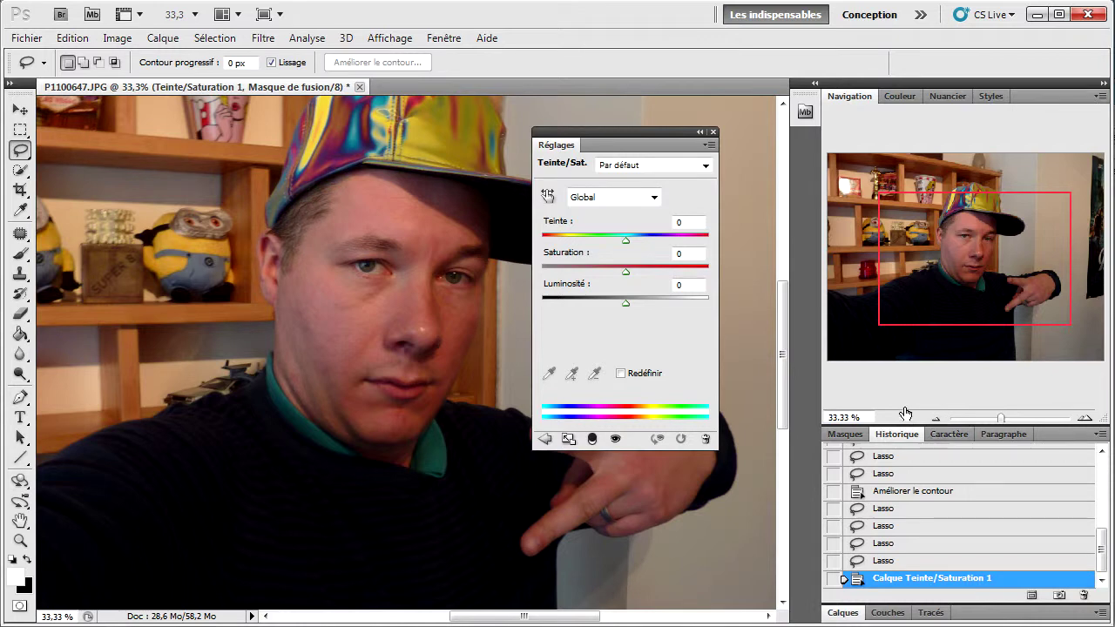
pyautogui.moveTo(909, 425); pyautogui.dragTo(906, 330)
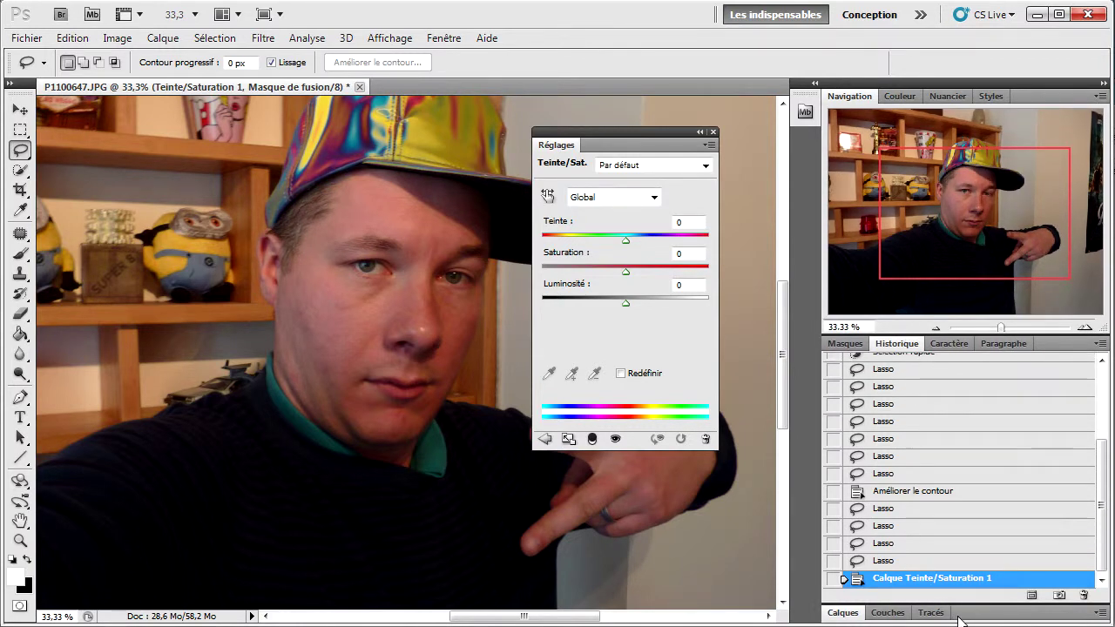
pyautogui.moveTo(960, 624)
pyautogui.mouseDown()
pyautogui.moveTo(961, 607)
pyautogui.moveTo(960, 624)
pyautogui.mouseUp()
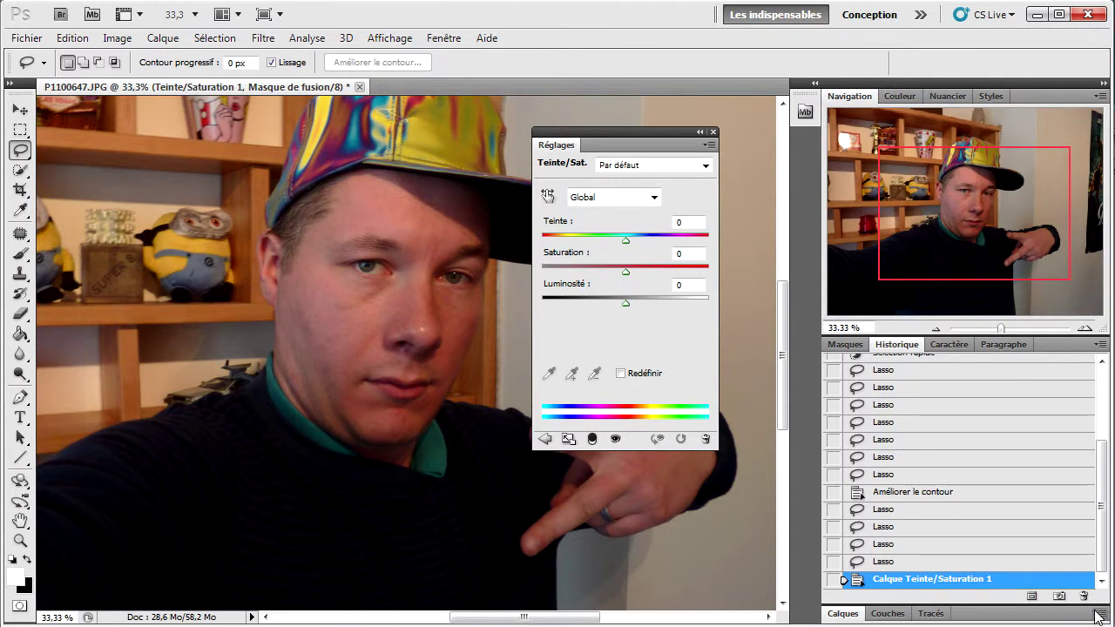
pyautogui.moveTo(851, 614); pyautogui.dragTo(696, 468)
pyautogui.moveTo(825, 456); pyautogui.dragTo(872, 344)
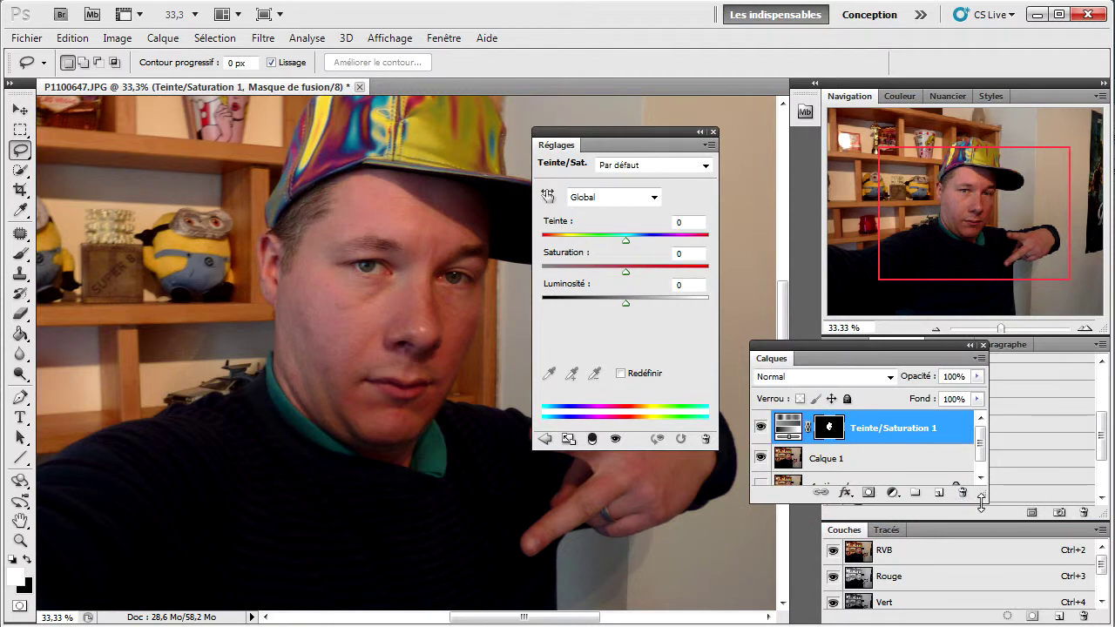
pyautogui.moveTo(982, 498); pyautogui.dragTo(982, 594)
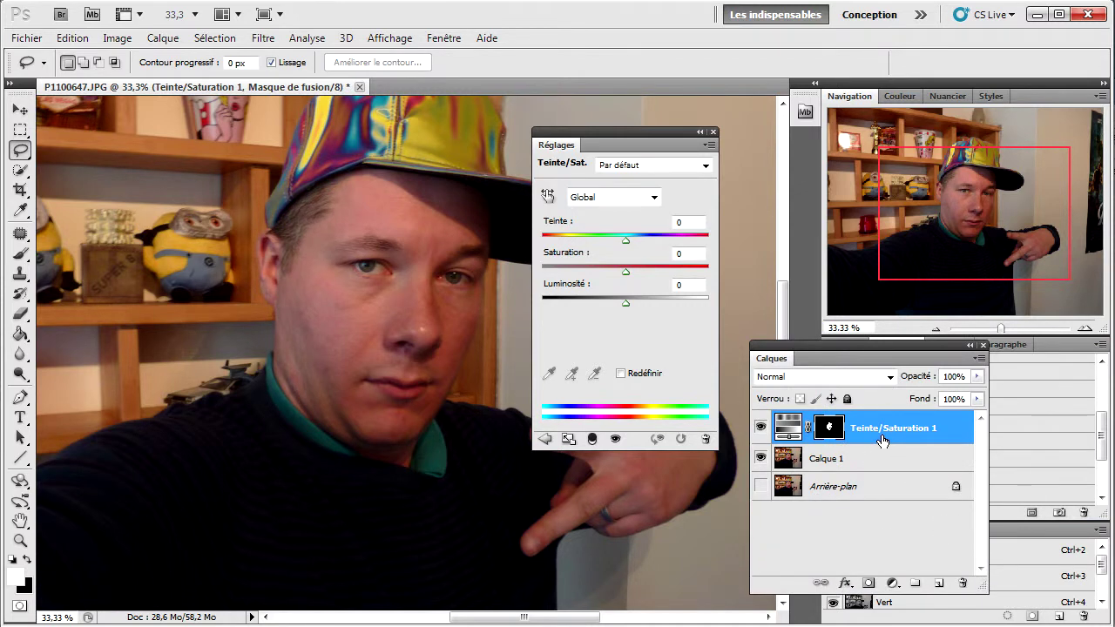
# Step: Set the adjustment layer's hue to -3, saturation to +23 and lightness to -1, trying Colorize briefly and leaving it off
pyautogui.moveTo(621, 130); pyautogui.dragTo(728, 49)
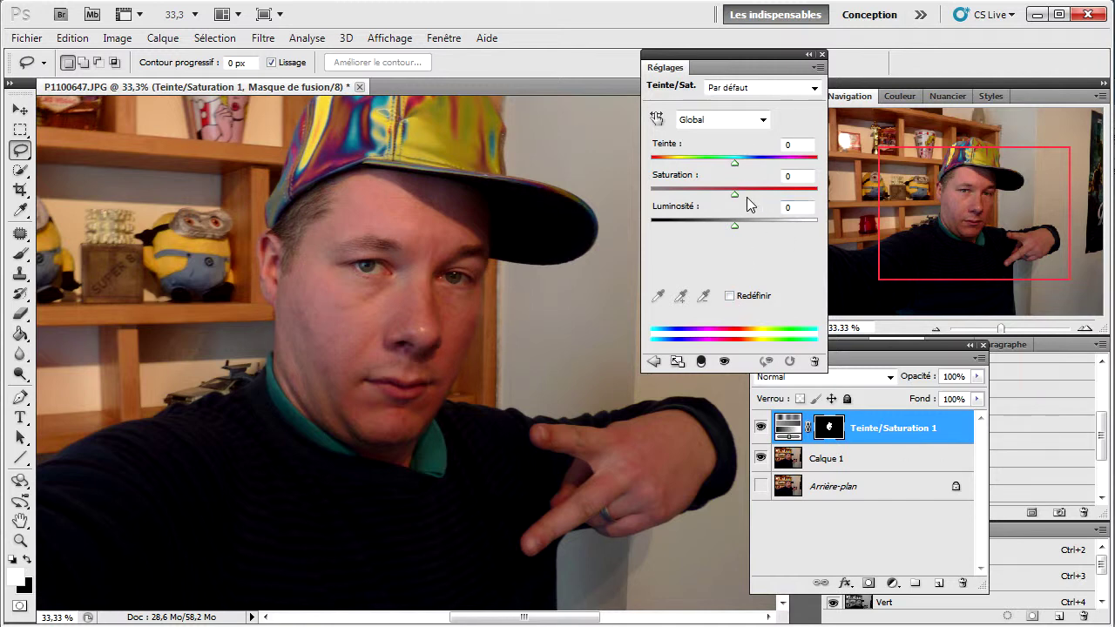
pyautogui.moveTo(738, 196); pyautogui.dragTo(731, 162)
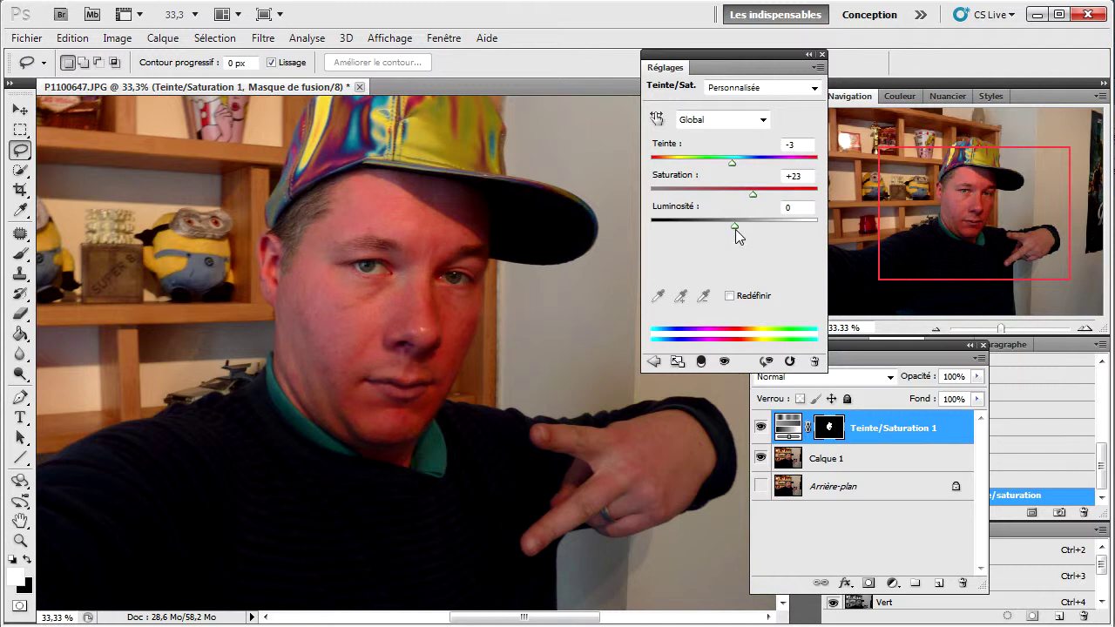
pyautogui.moveTo(735, 226); pyautogui.dragTo(732, 226)
pyautogui.click(729, 297)
pyautogui.click(729, 297)
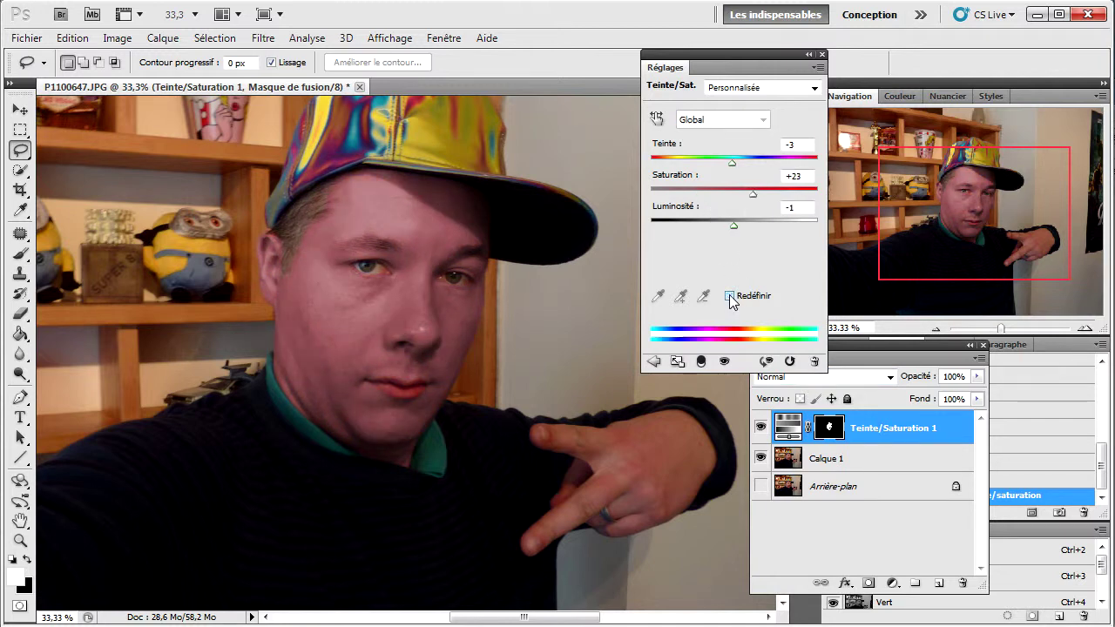
pyautogui.moveTo(868, 345)
pyautogui.mouseDown()
pyautogui.moveTo(843, 361)
pyautogui.moveTo(800, 354)
pyautogui.moveTo(865, 350)
pyautogui.moveTo(865, 361)
pyautogui.mouseUp()
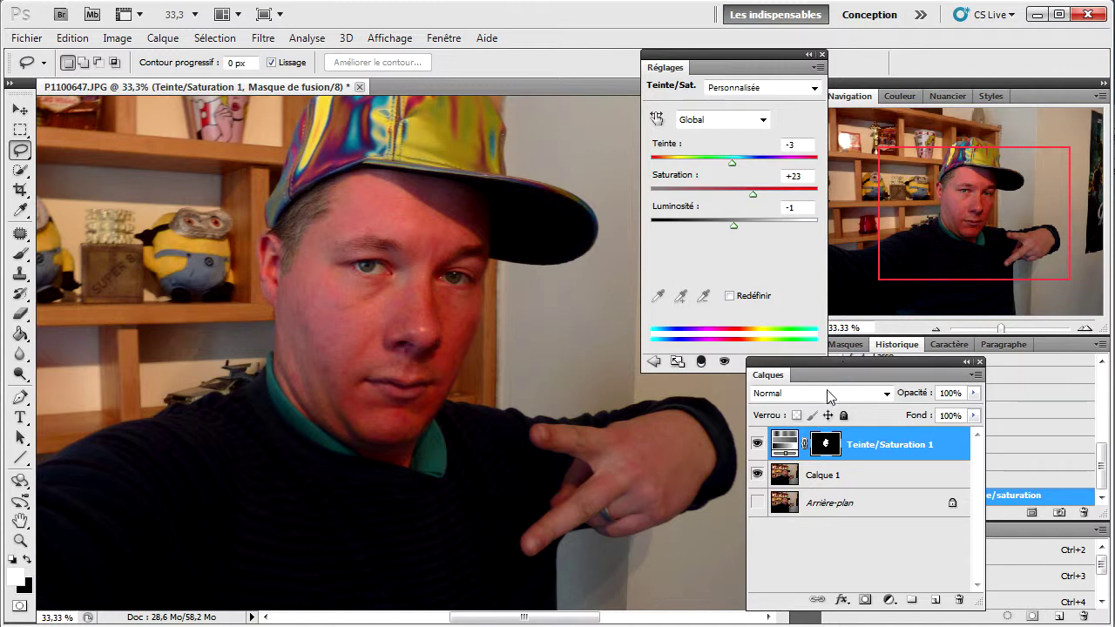
# Step: Make the Hue/Saturation adjustment layer's mask, rather than its settings, the target for editing
pyautogui.click(1086, 329)
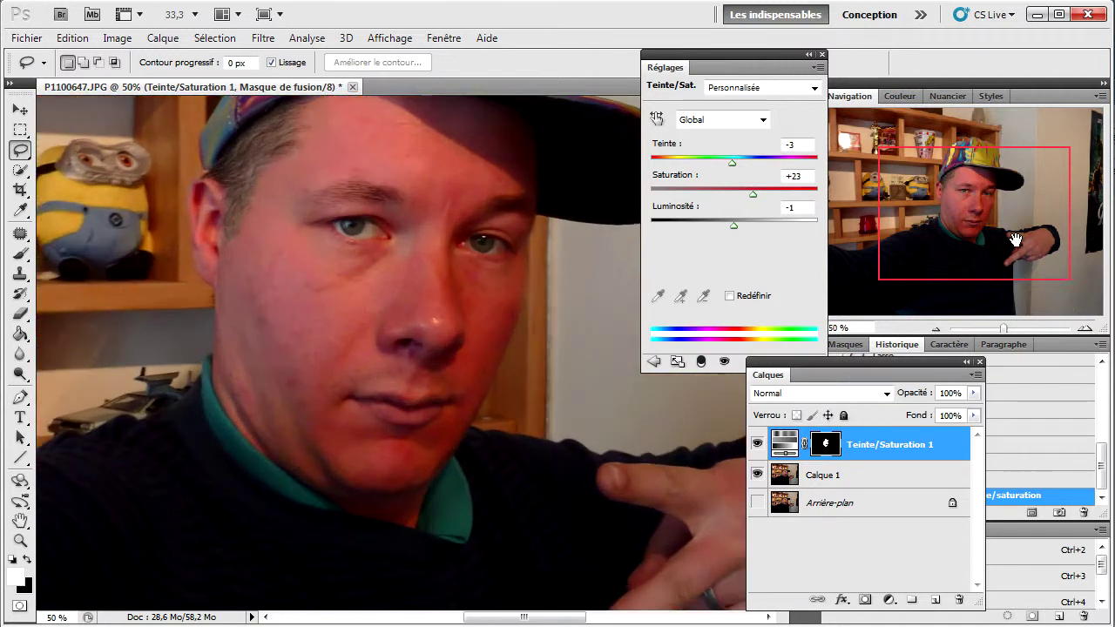
pyautogui.moveTo(1020, 241); pyautogui.dragTo(1064, 271)
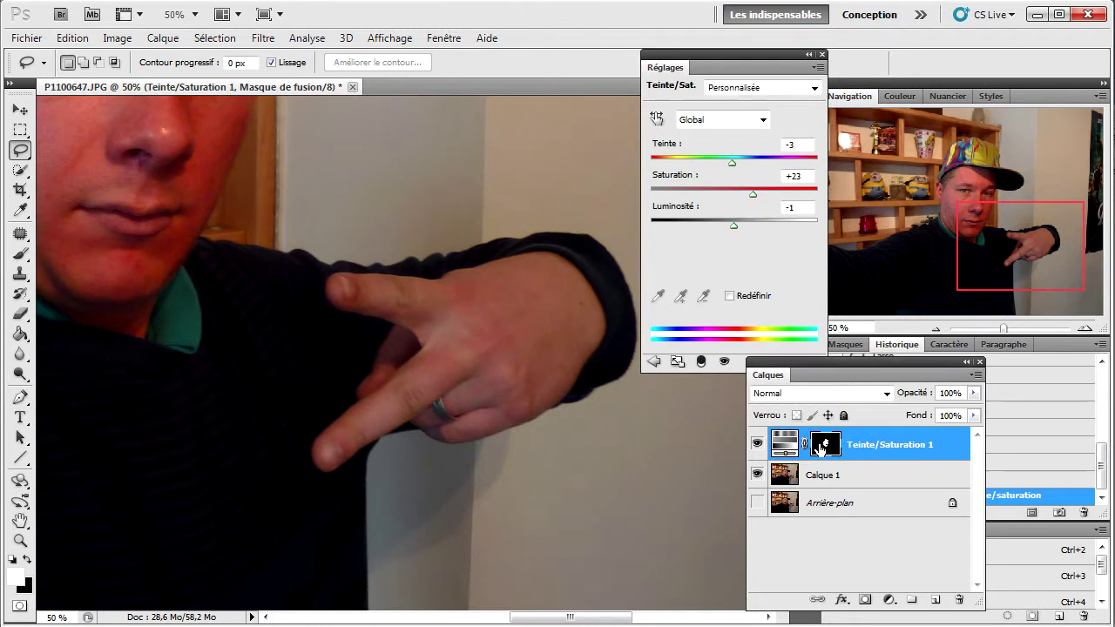
pyautogui.click(785, 446)
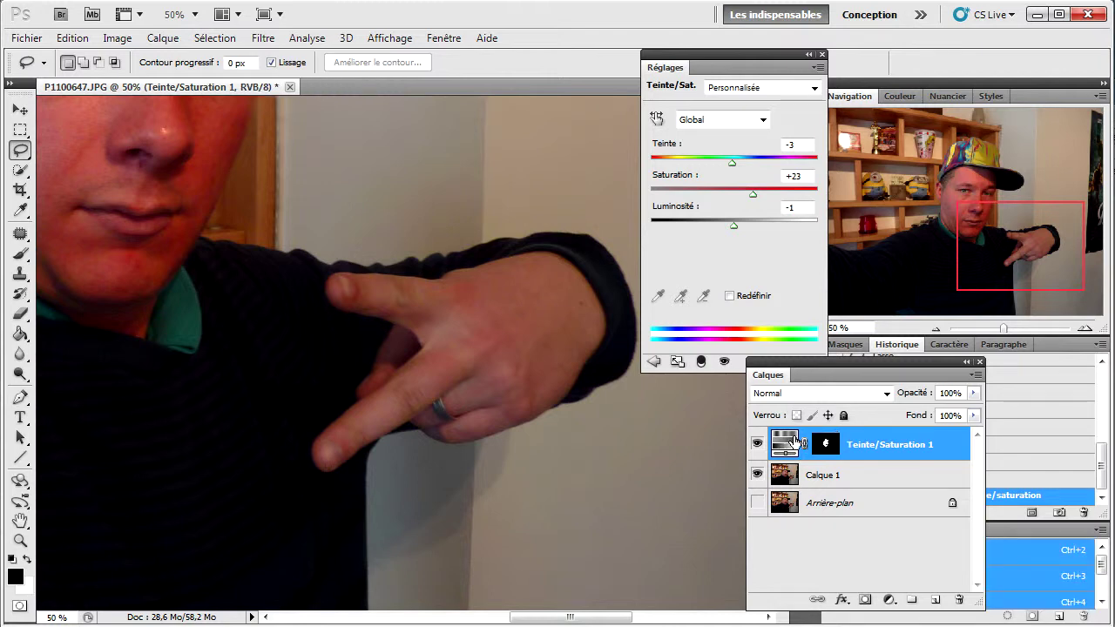
pyautogui.click(824, 445)
pyautogui.click(785, 446)
pyautogui.click(836, 444)
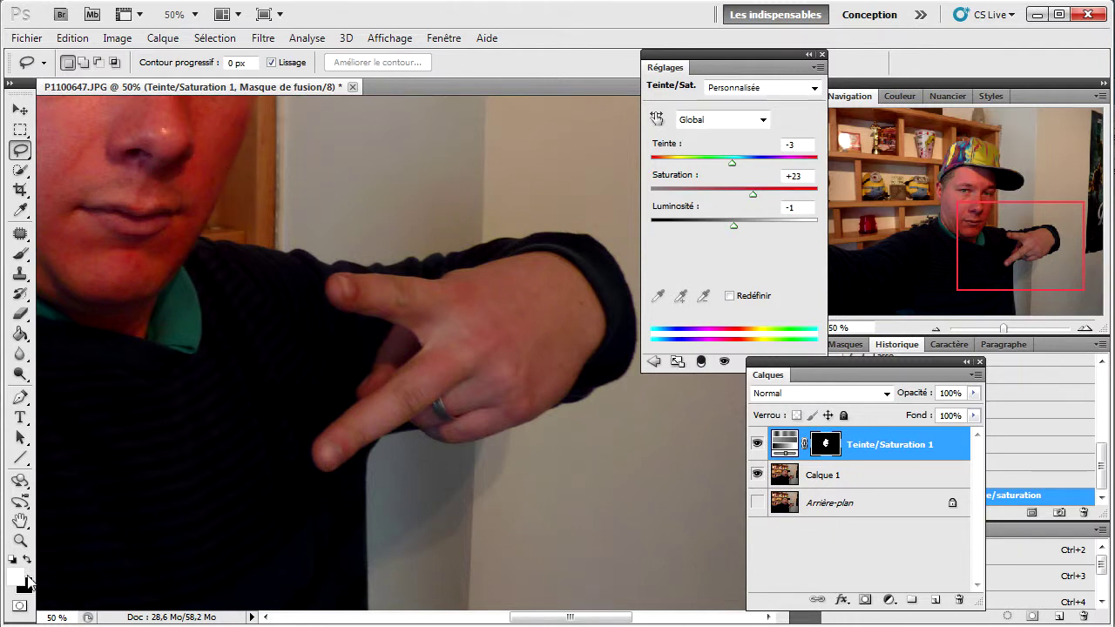
# Step: Set up the Brush tool with a hard round tip of 101 px and 100% hardness
pyautogui.click(20, 254)
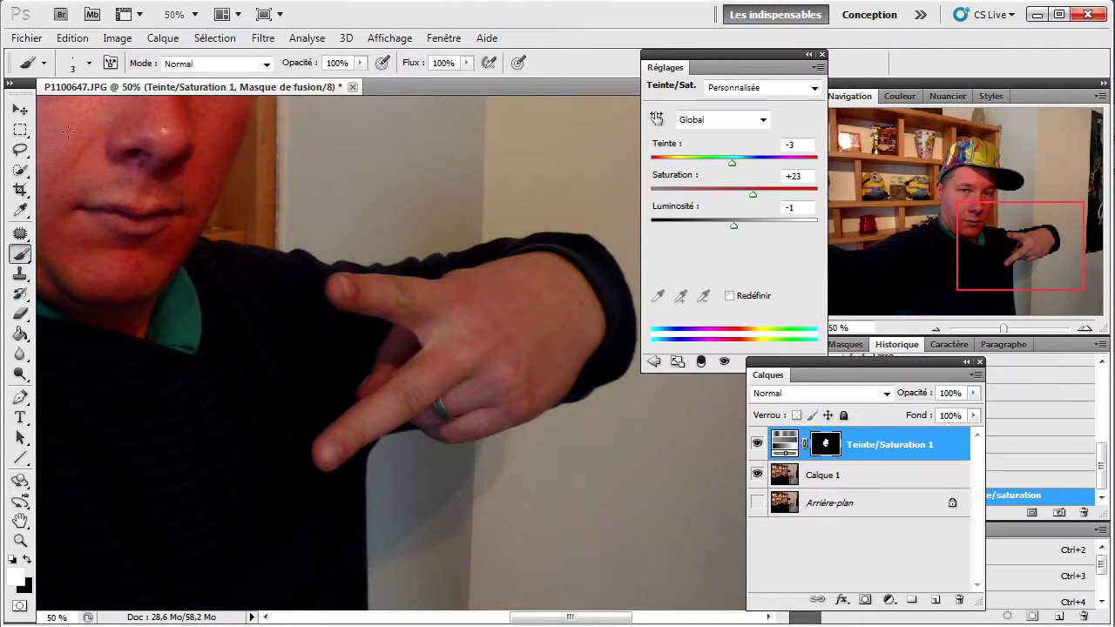
pyautogui.click(89, 64)
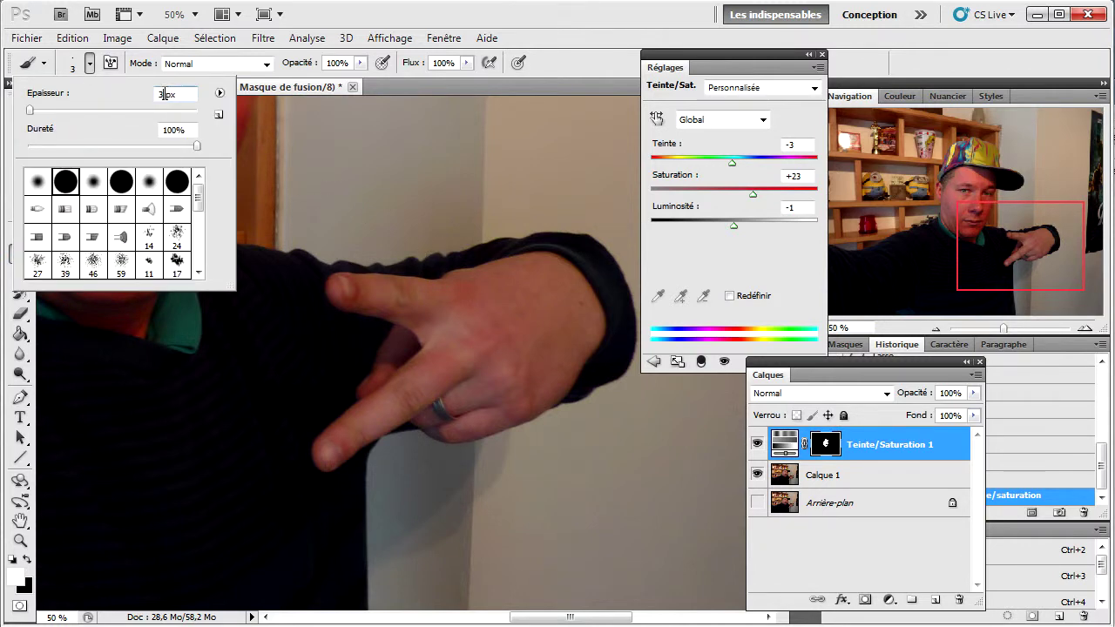
pyautogui.scroll(10, 163, 94)
pyautogui.scroll(3, 517, 385)
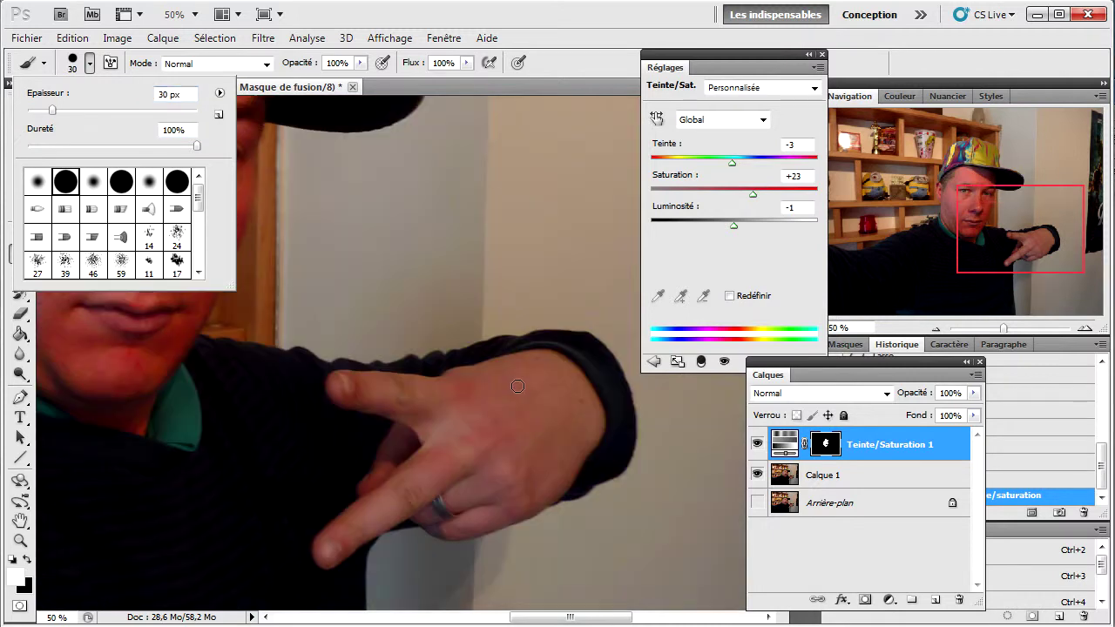
pyautogui.scroll(2, 517, 386)
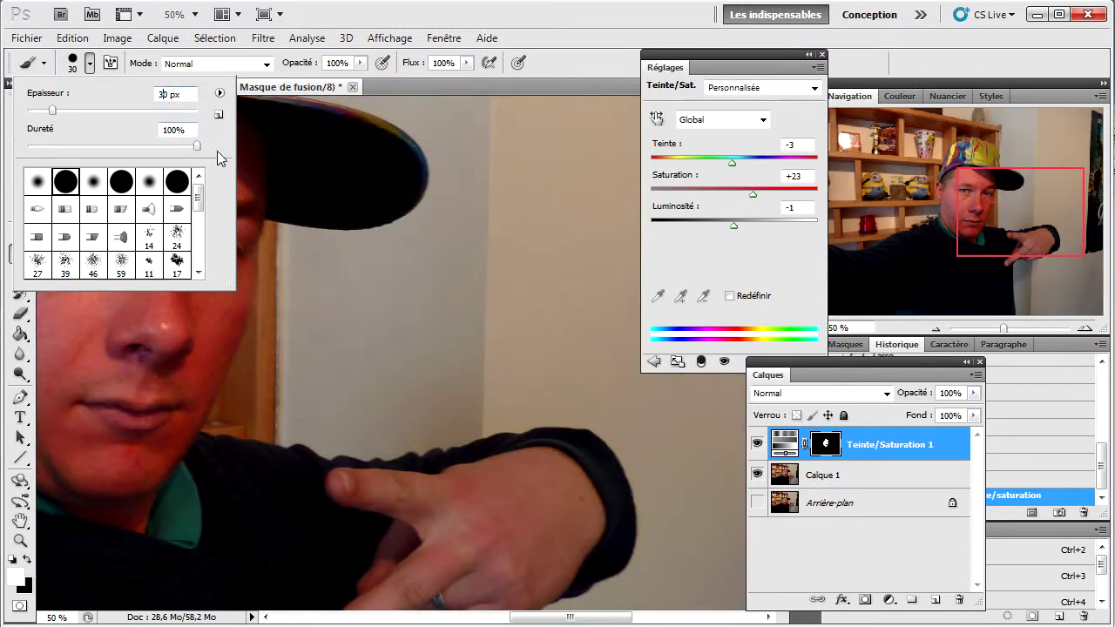
pyautogui.press('Up')
pyautogui.press('Up')
pyautogui.press('Up')
pyautogui.press('Up')
pyautogui.press('Up')
pyautogui.press('Up')
pyautogui.press('Up')
pyautogui.press('Up')
pyautogui.press('Up')
pyautogui.press('Up')
pyautogui.press('Up')
pyautogui.press('Up')
pyautogui.press('Up')
pyautogui.press('Up')
pyautogui.press('Up')
pyautogui.press('Up')
pyautogui.press('Up')
pyautogui.press('Up')
pyautogui.press('Up')
pyautogui.press('Up')
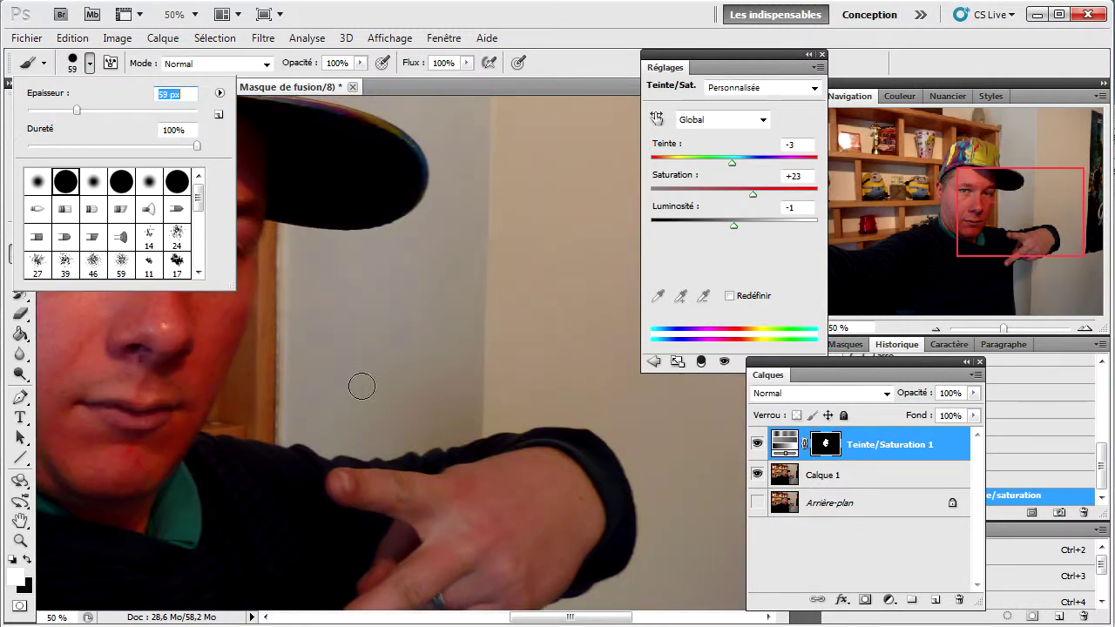
pyautogui.press('Up')
pyautogui.press('Up')
pyautogui.press('Up')
pyautogui.press('Up')
pyautogui.press('Up')
pyautogui.press('Up')
pyautogui.press('Up')
pyautogui.press('Up')
pyautogui.press('Up')
pyautogui.press('Up')
pyautogui.press('Up')
pyautogui.press('Up')
pyautogui.press('Up')
pyautogui.press('Up')
pyautogui.press('Up')
pyautogui.press('Up')
pyautogui.press('Up')
pyautogui.press('Up')
pyautogui.press('Up')
pyautogui.press('Up')
pyautogui.press('Up')
pyautogui.press('Up')
pyautogui.press('Up')
pyautogui.press('Up')
pyautogui.press('Up')
pyautogui.press('Up')
pyautogui.press('Up')
pyautogui.press('Up')
pyautogui.press('Up')
pyautogui.press('Up')
pyautogui.press('Up')
pyautogui.press('Up')
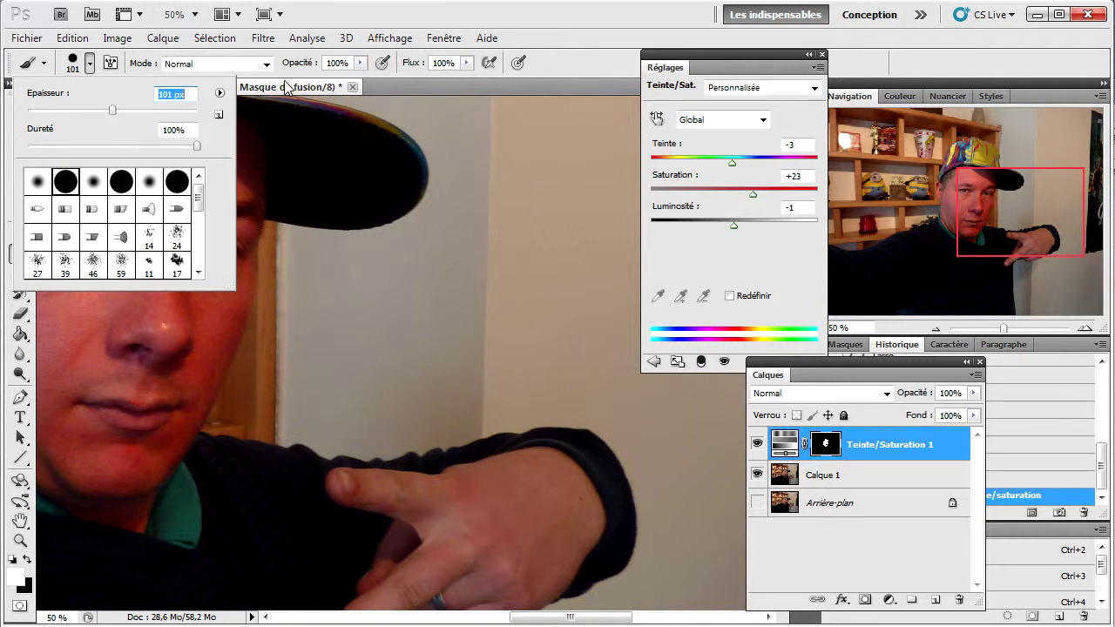
pyautogui.press('Return')
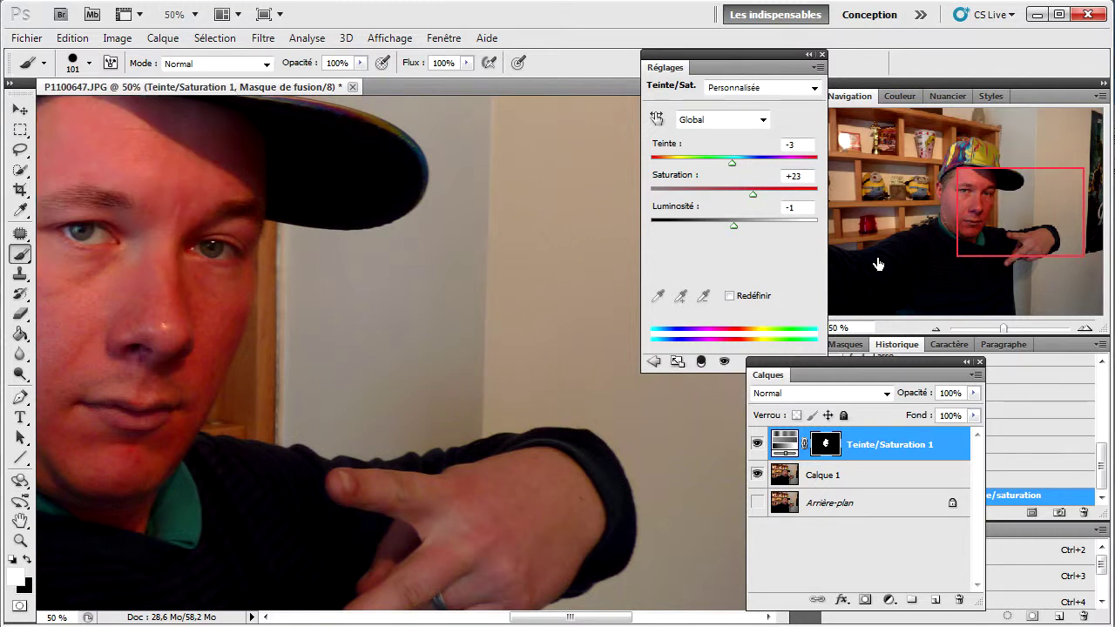
# Step: Paint white on the adjustment layer's mask over the back of the hand to recolour its skin
pyautogui.moveTo(999, 241); pyautogui.dragTo(1006, 276)
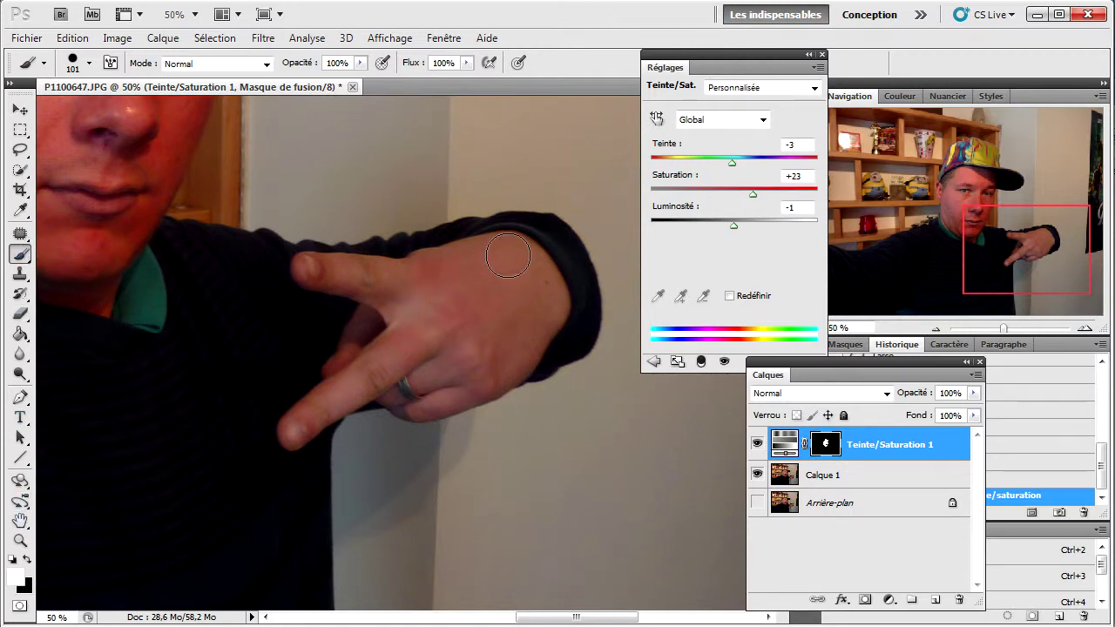
pyautogui.moveTo(506, 263); pyautogui.dragTo(409, 277)
pyautogui.moveTo(526, 263)
pyautogui.mouseDown()
pyautogui.moveTo(531, 310)
pyautogui.moveTo(511, 345)
pyautogui.moveTo(458, 387)
pyautogui.moveTo(415, 351)
pyautogui.moveTo(426, 298)
pyautogui.moveTo(453, 346)
pyautogui.moveTo(508, 285)
pyautogui.moveTo(451, 305)
pyautogui.moveTo(401, 285)
pyautogui.moveTo(416, 329)
pyautogui.moveTo(379, 350)
pyautogui.mouseUp()
# Step: Switch the brush to a soft round tip with 0% hardness and a size of 88 px
pyautogui.click(45, 65)
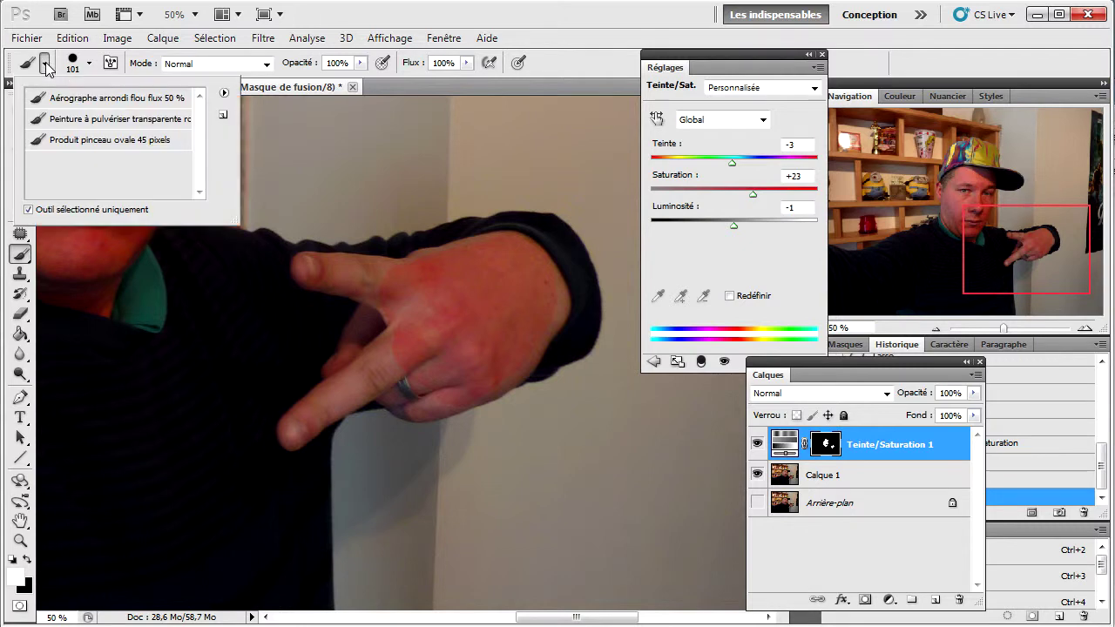
pyautogui.click(89, 65)
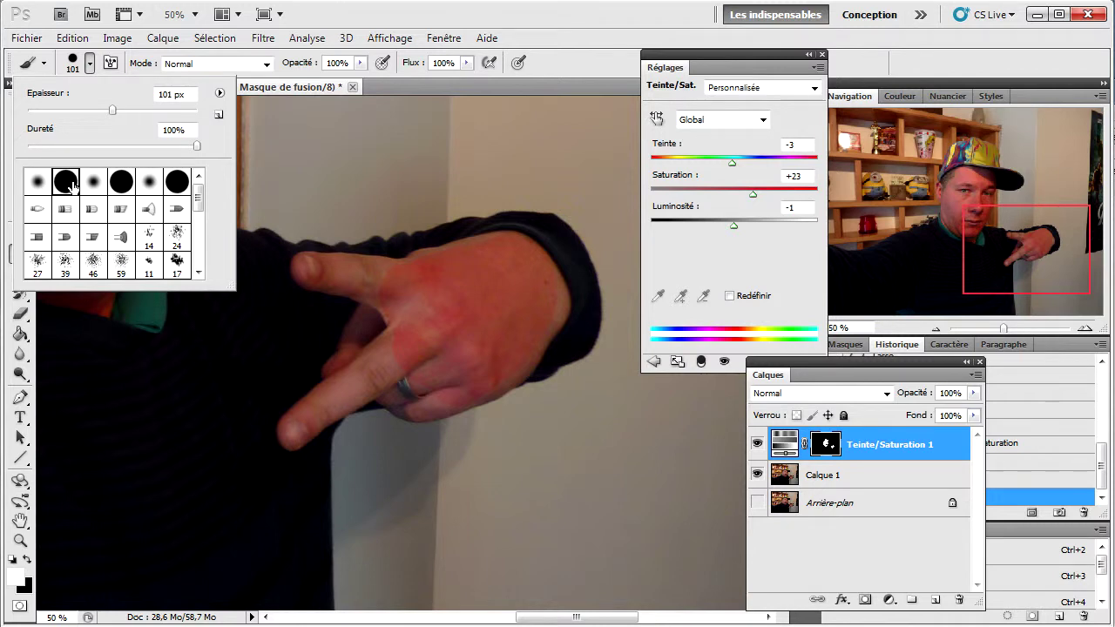
pyautogui.click(39, 183)
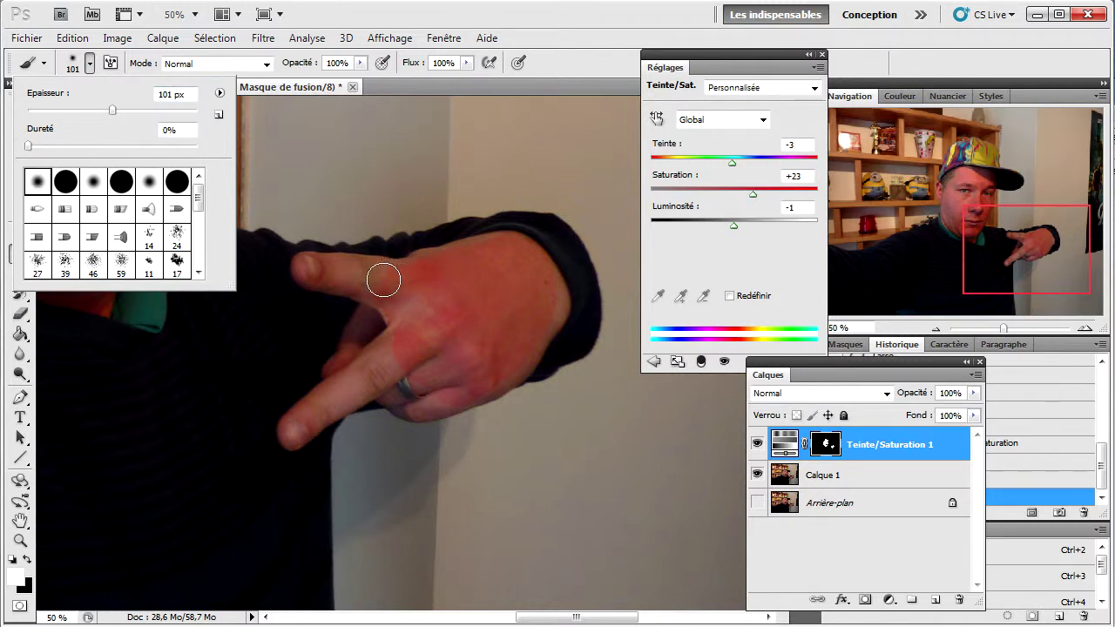
pyautogui.click(169, 94)
pyautogui.write('95')
pyautogui.press('Return')
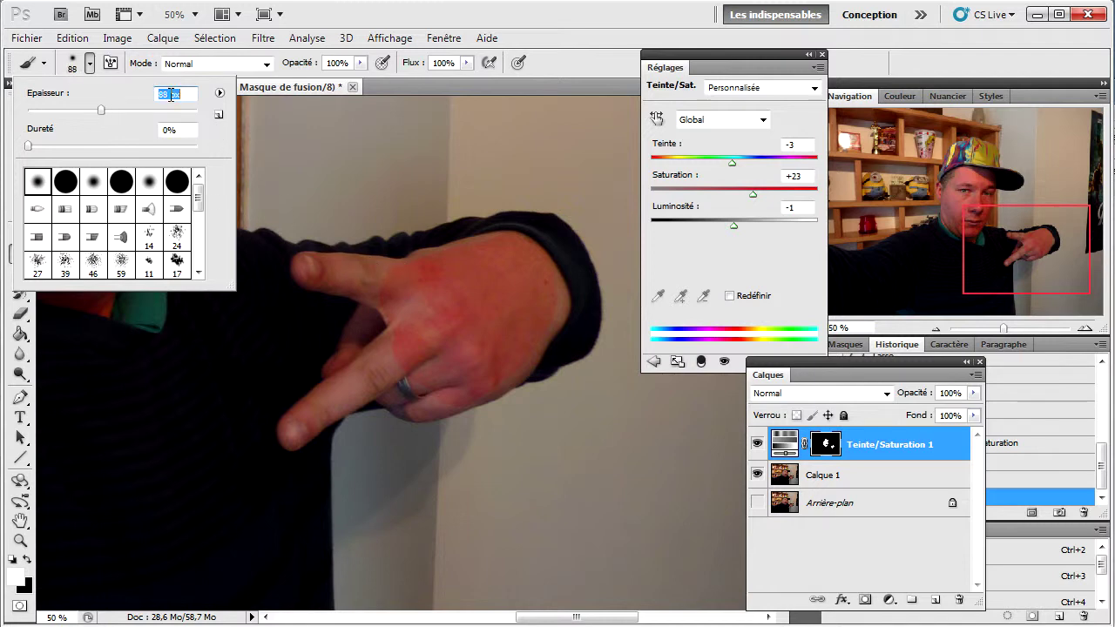
pyautogui.click(379, 276)
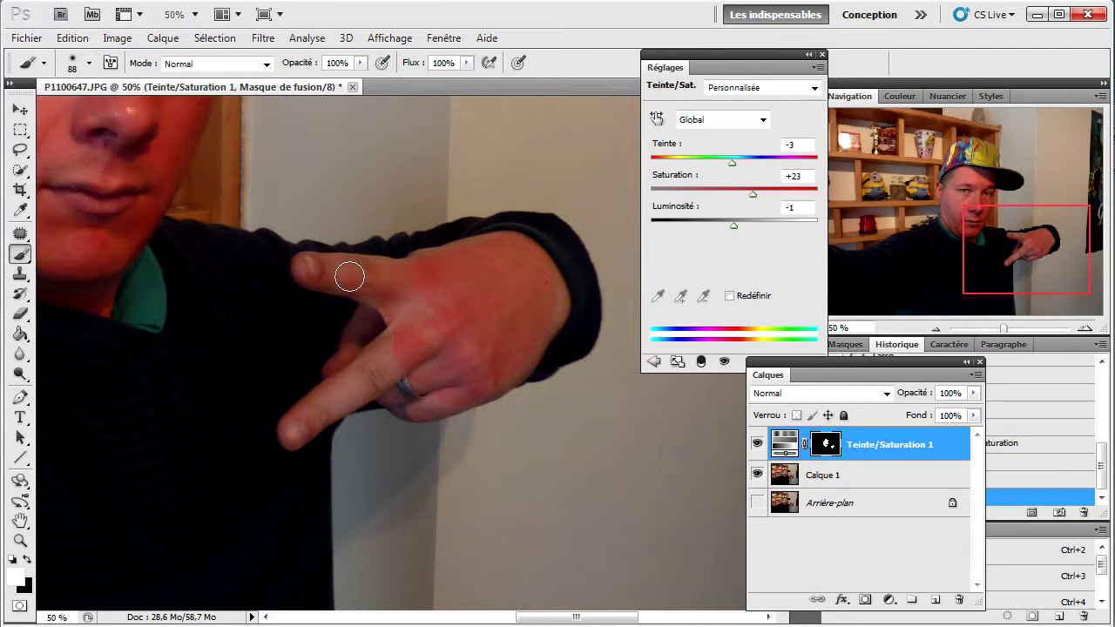
# Step: Paint white on the mask over the extended fingers, the hand's edges and the folded fingers
pyautogui.moveTo(348, 276); pyautogui.dragTo(416, 273)
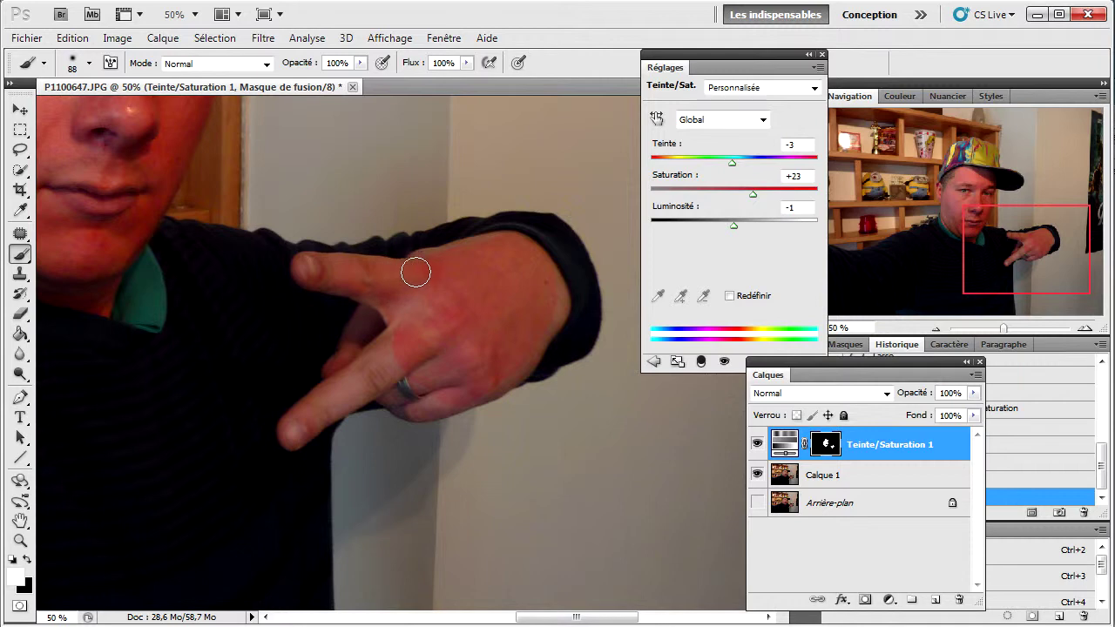
pyautogui.click(1084, 328)
pyautogui.moveTo(1062, 260); pyautogui.dragTo(1072, 260)
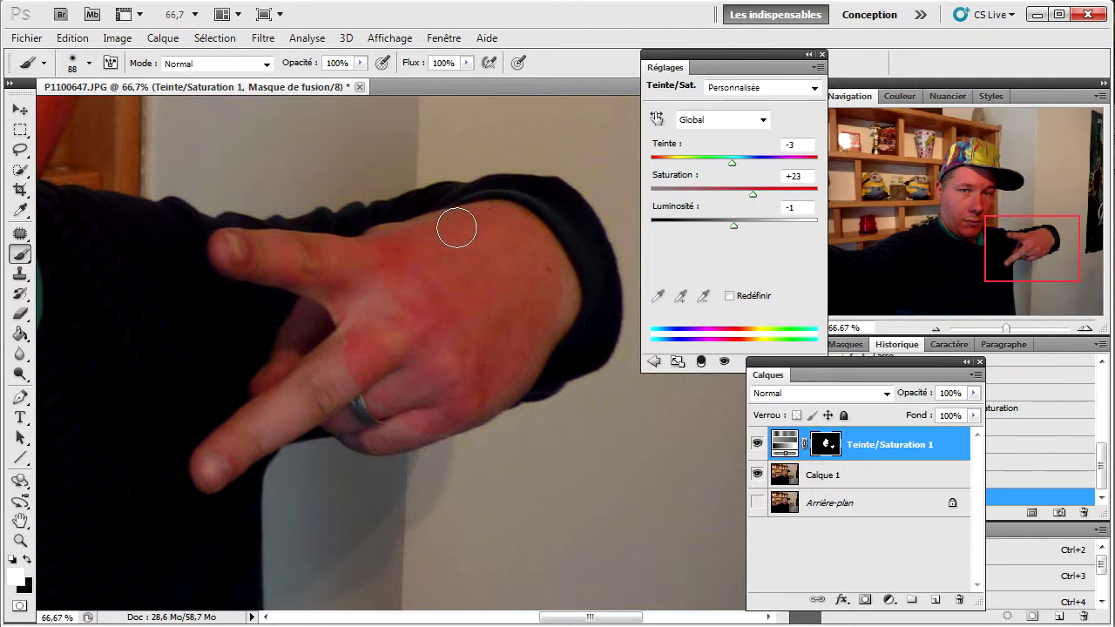
pyautogui.moveTo(385, 245)
pyautogui.mouseDown()
pyautogui.moveTo(370, 261)
pyautogui.moveTo(229, 249)
pyautogui.moveTo(343, 301)
pyautogui.moveTo(323, 296)
pyautogui.mouseUp()
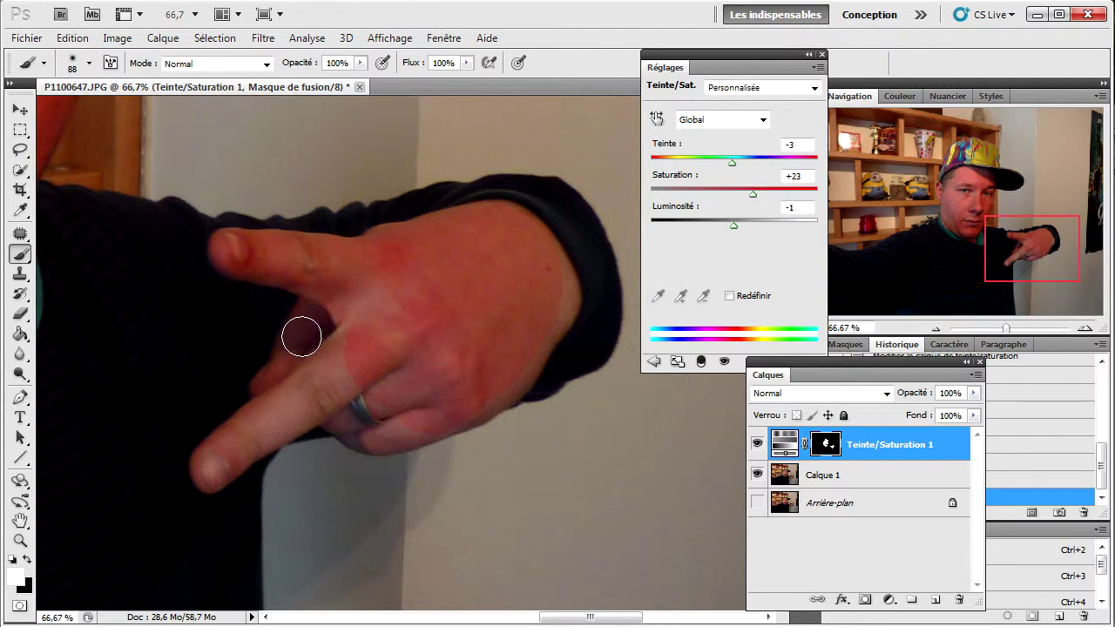
pyautogui.moveTo(301, 337)
pyautogui.mouseDown()
pyautogui.moveTo(268, 389)
pyautogui.moveTo(295, 332)
pyautogui.moveTo(352, 319)
pyautogui.moveTo(339, 289)
pyautogui.moveTo(393, 287)
pyautogui.moveTo(325, 325)
pyautogui.moveTo(415, 333)
pyautogui.moveTo(388, 348)
pyautogui.moveTo(340, 344)
pyautogui.moveTo(295, 366)
pyautogui.moveTo(206, 470)
pyautogui.moveTo(303, 412)
pyautogui.moveTo(404, 316)
pyautogui.moveTo(430, 413)
pyautogui.moveTo(463, 399)
pyautogui.moveTo(558, 266)
pyautogui.moveTo(539, 255)
pyautogui.moveTo(561, 302)
pyautogui.moveTo(504, 388)
pyautogui.moveTo(408, 424)
pyautogui.moveTo(379, 387)
pyautogui.moveTo(364, 387)
pyautogui.moveTo(356, 436)
pyautogui.moveTo(411, 438)
pyautogui.moveTo(372, 426)
pyautogui.mouseUp()
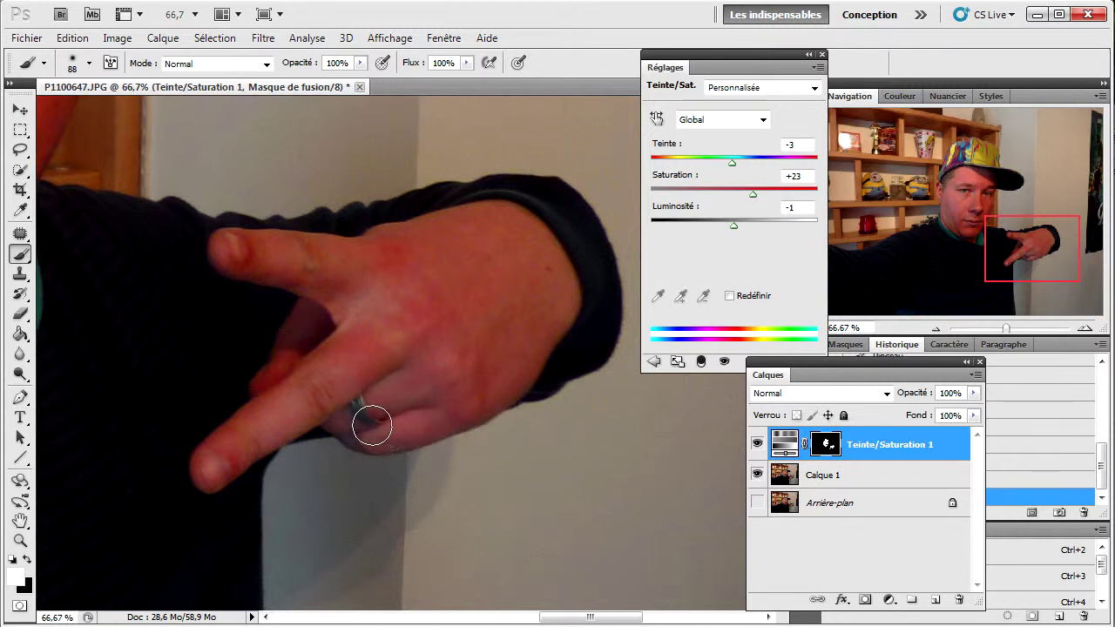
# Step: Reduce the soft brush to 45 px and paint the skin beside the ring into the mask
pyautogui.click(89, 62)
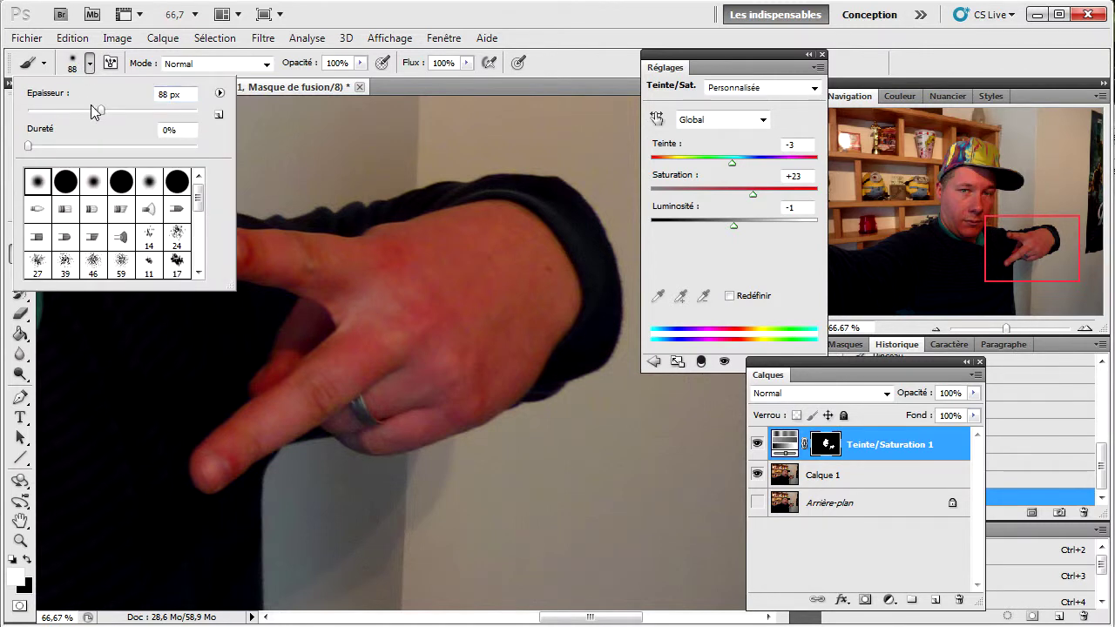
pyautogui.scroll(-6, 159, 92)
pyautogui.scroll(-15, 160, 92)
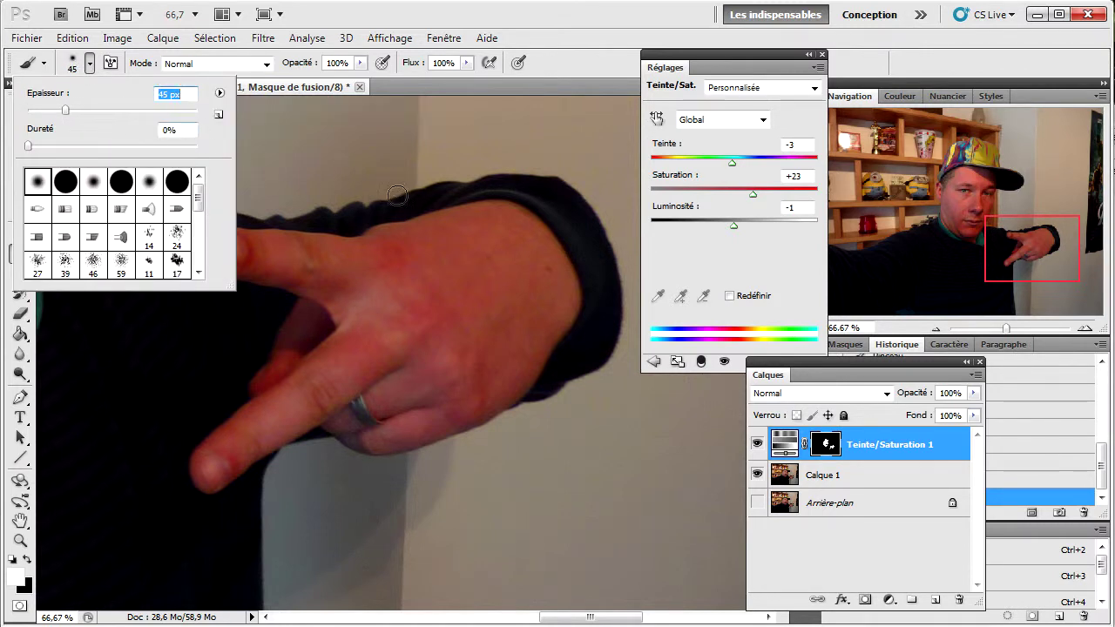
pyautogui.press('Return')
pyautogui.moveTo(354, 421)
pyautogui.mouseDown()
pyautogui.moveTo(334, 410)
pyautogui.moveTo(353, 430)
pyautogui.mouseUp()
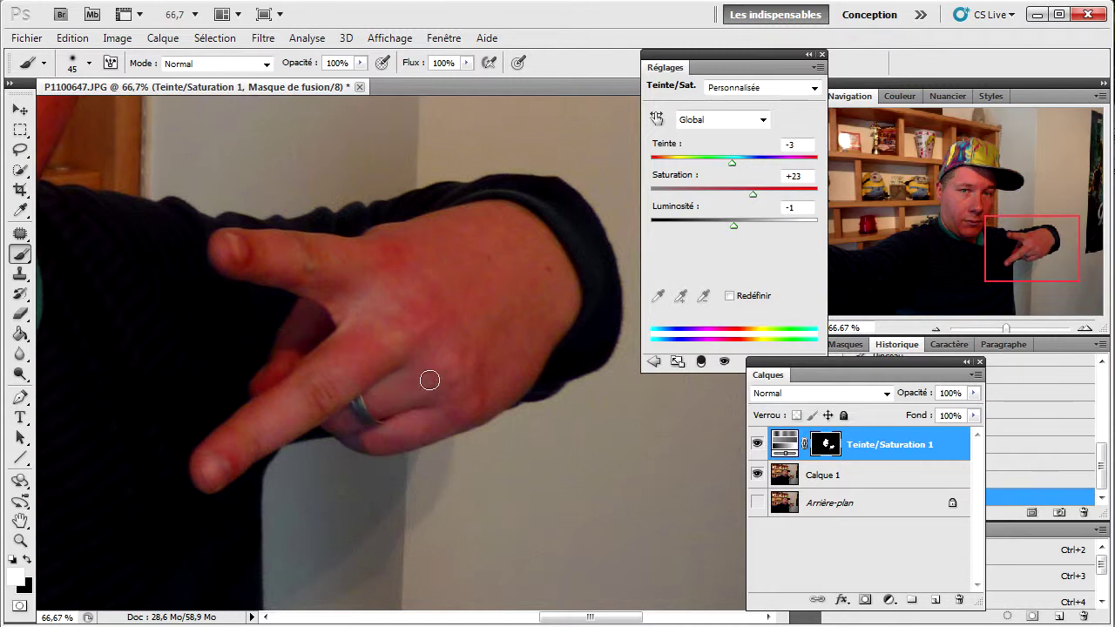
# Step: Hide the Hue/Saturation adjustment layer to compare the portrait without the recolouring
pyautogui.click(936, 329)
pyautogui.click(936, 330)
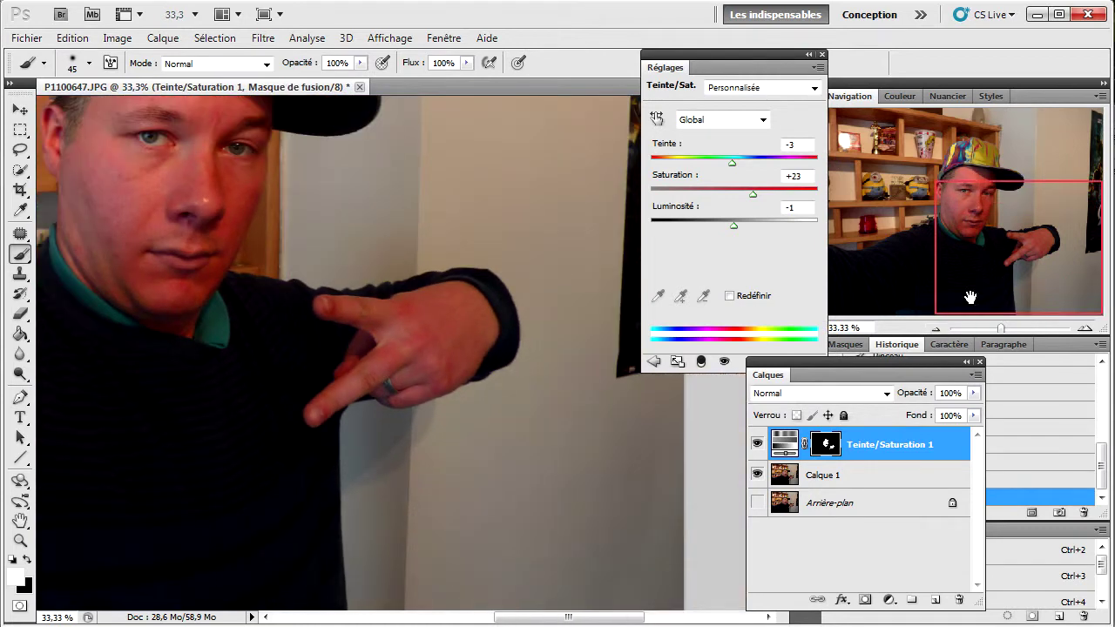
pyautogui.moveTo(970, 298); pyautogui.dragTo(931, 225)
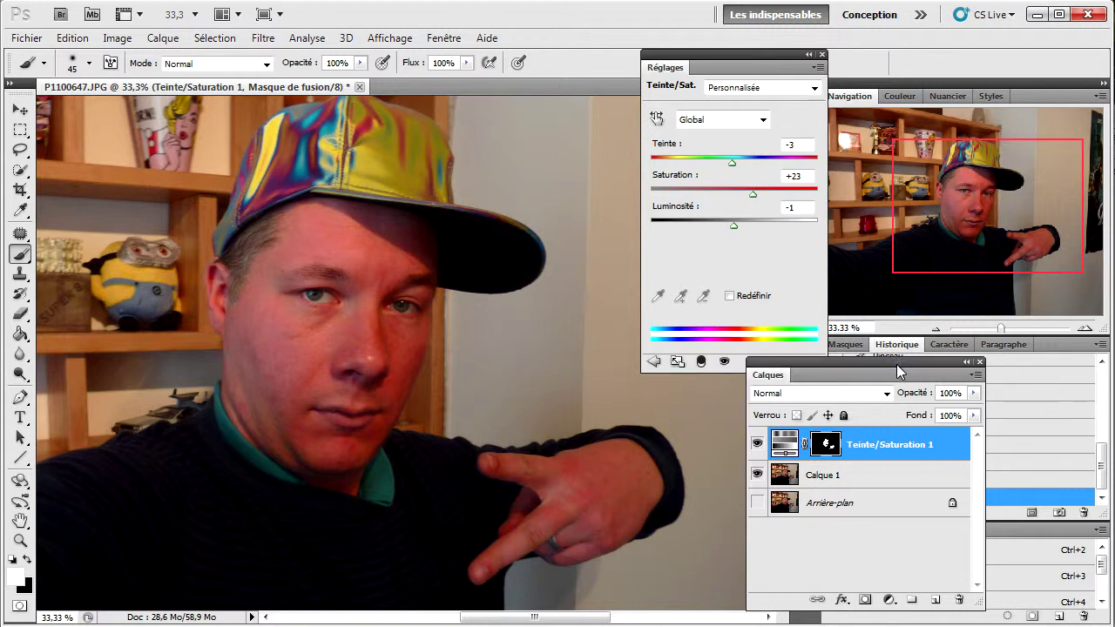
pyautogui.click(756, 443)
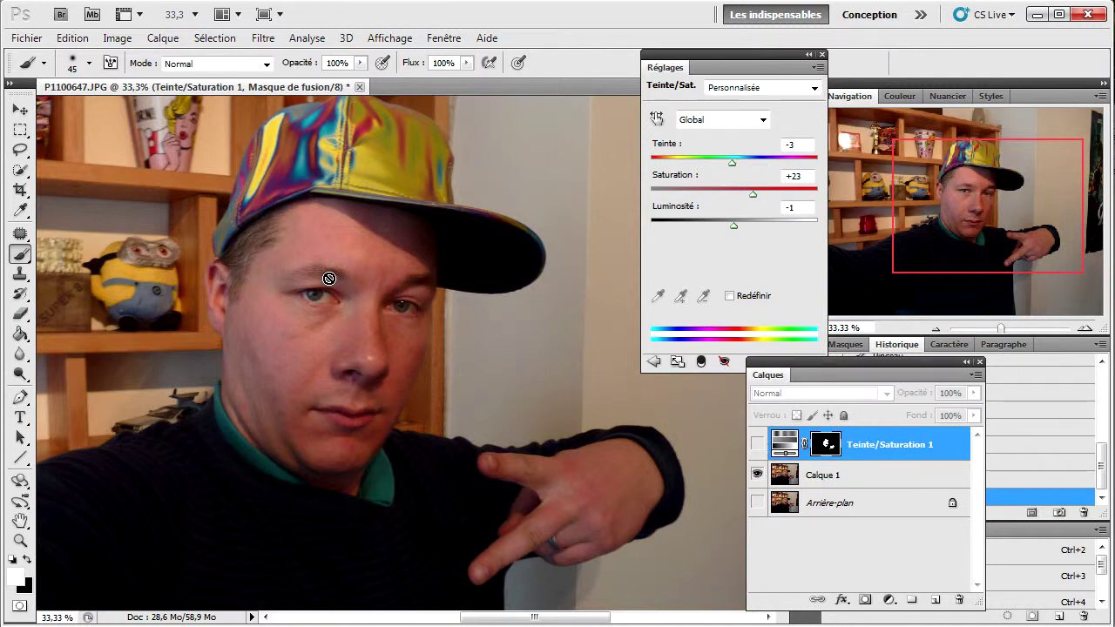
# Step: Add a new empty layer above Calque 1 and move it above the Hue/Saturation adjustment layer
pyautogui.click(827, 475)
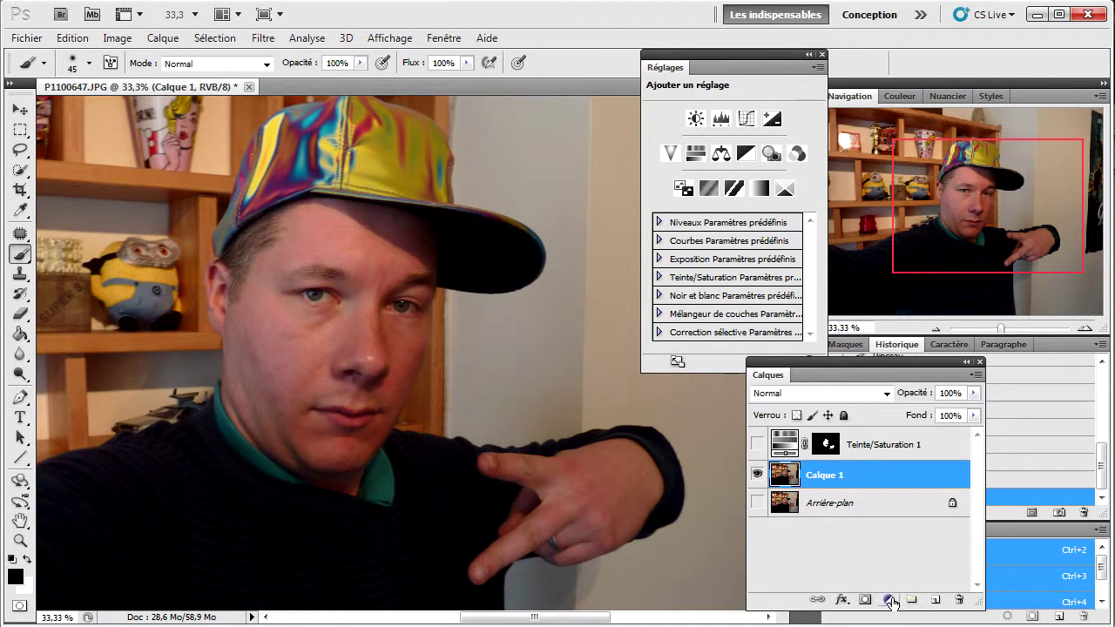
pyautogui.click(935, 600)
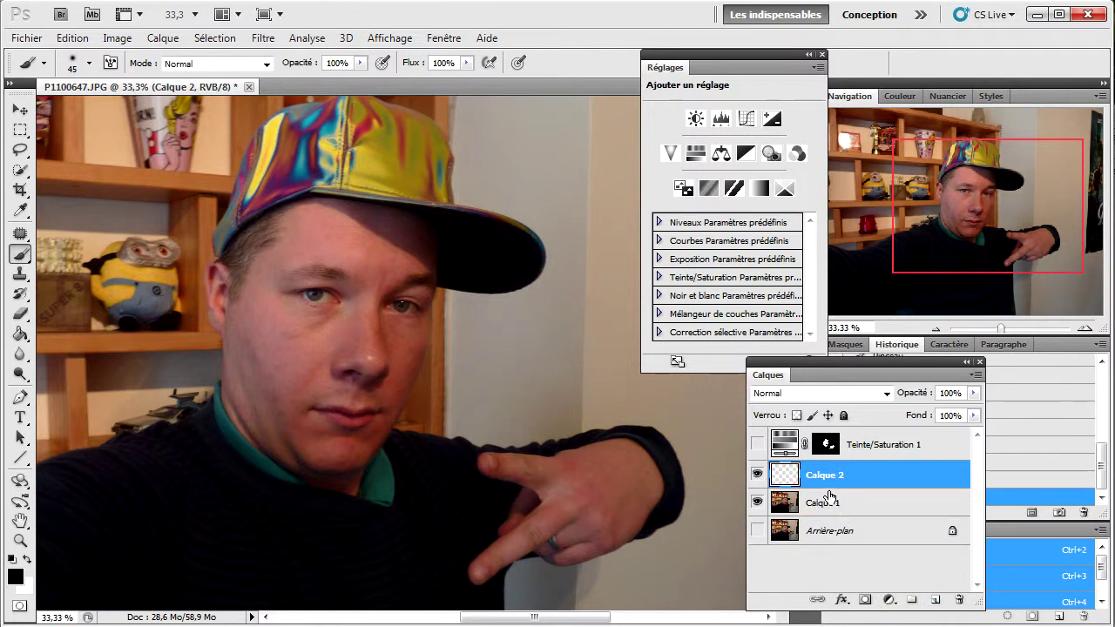
pyautogui.moveTo(819, 479); pyautogui.dragTo(818, 444)
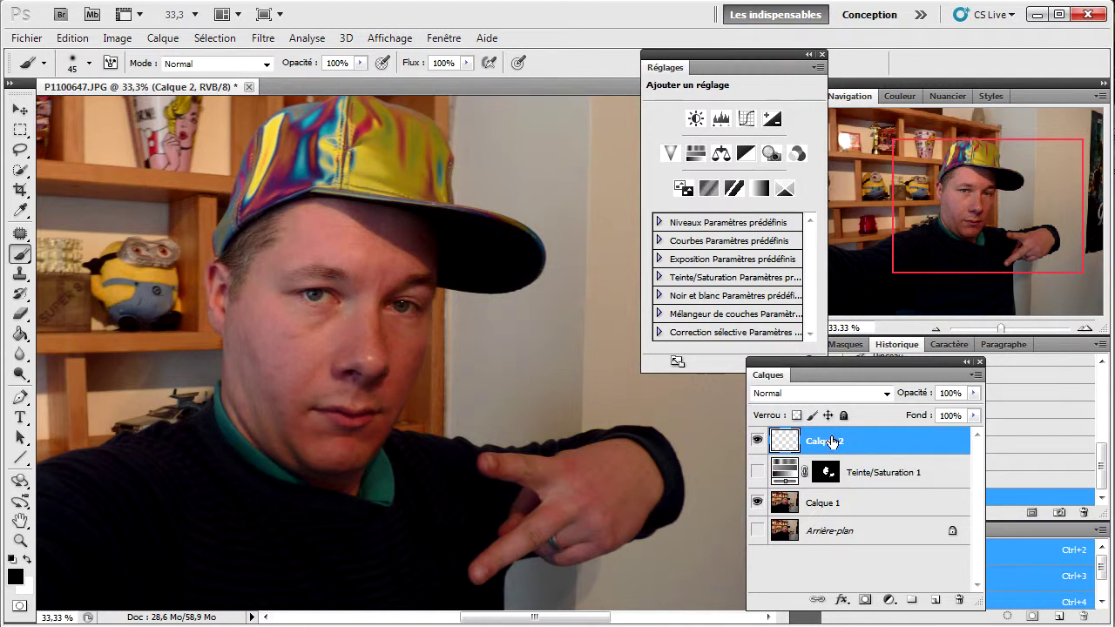
# Step: Set the foreground colour to the bright green 46ff5c for painting on the face
pyautogui.click(1084, 328)
pyautogui.click(1084, 328)
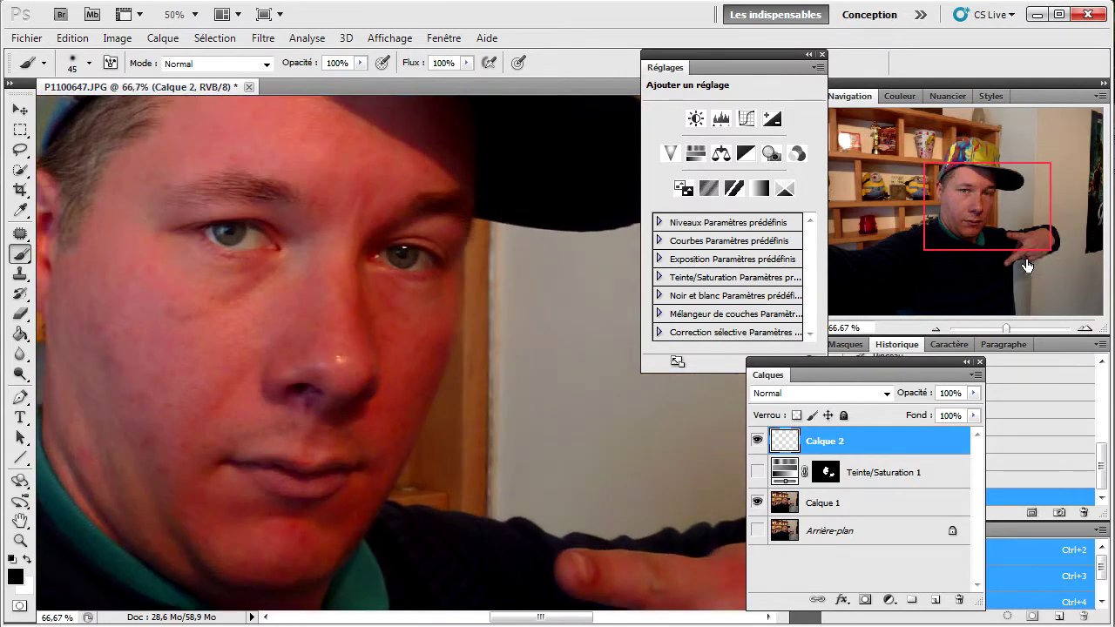
pyautogui.moveTo(985, 251); pyautogui.dragTo(983, 220)
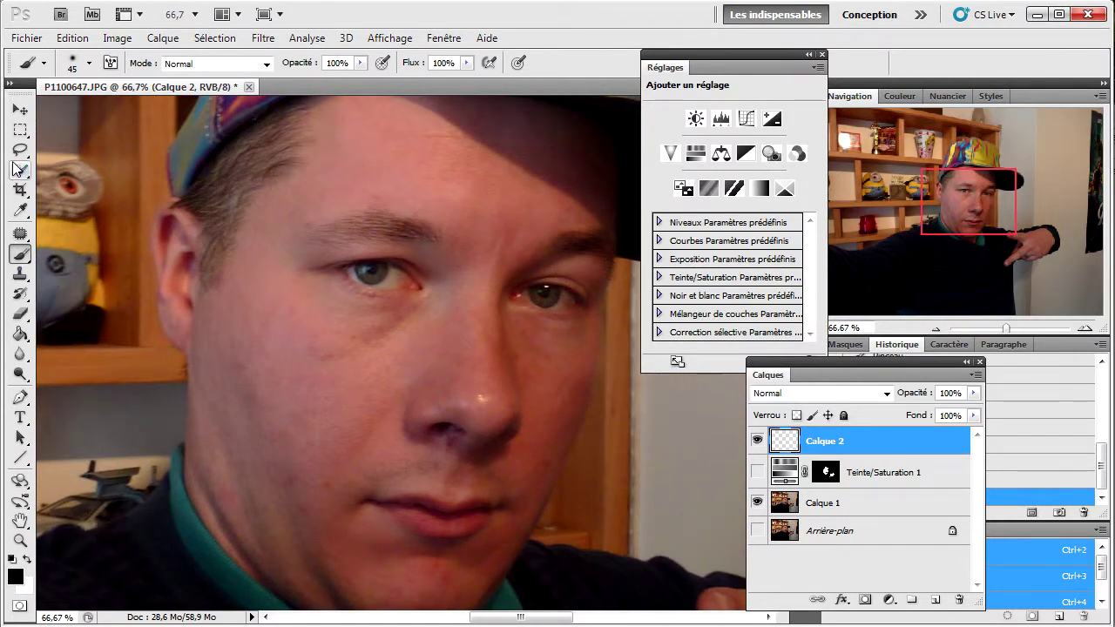
pyautogui.click(16, 571)
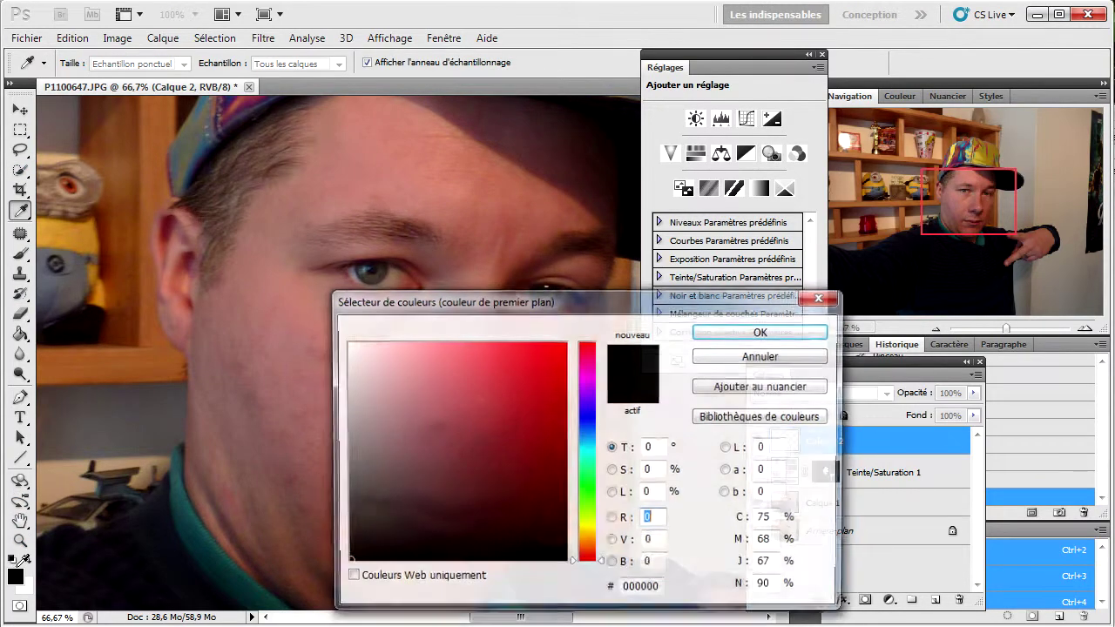
pyautogui.click(602, 541)
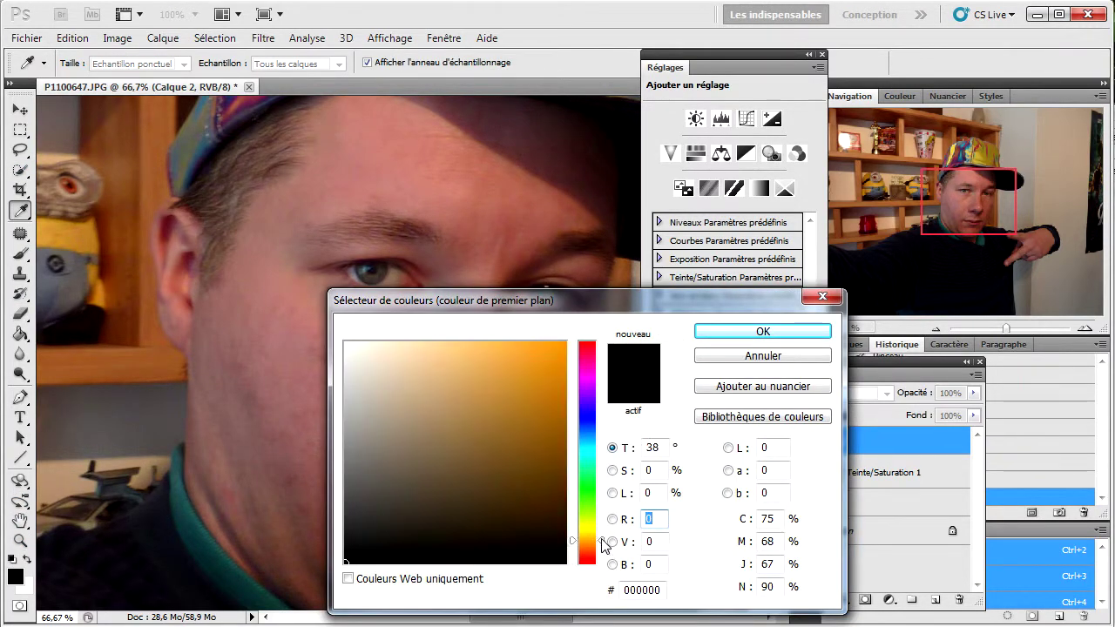
pyautogui.moveTo(601, 540); pyautogui.dragTo(601, 491)
pyautogui.moveTo(521, 350); pyautogui.dragTo(505, 334)
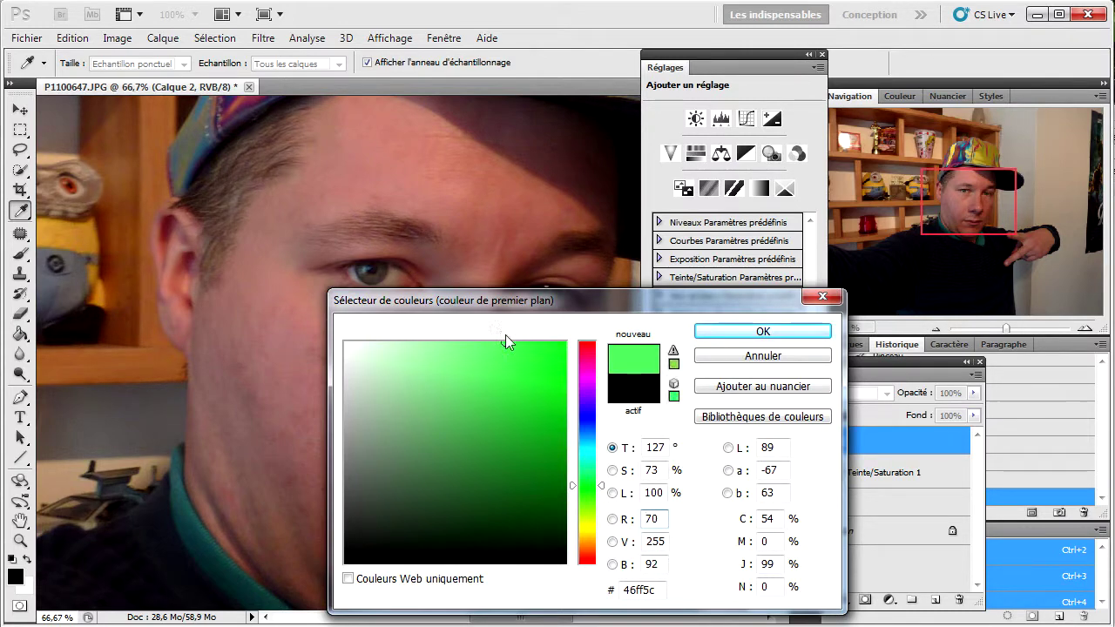
pyautogui.click(704, 337)
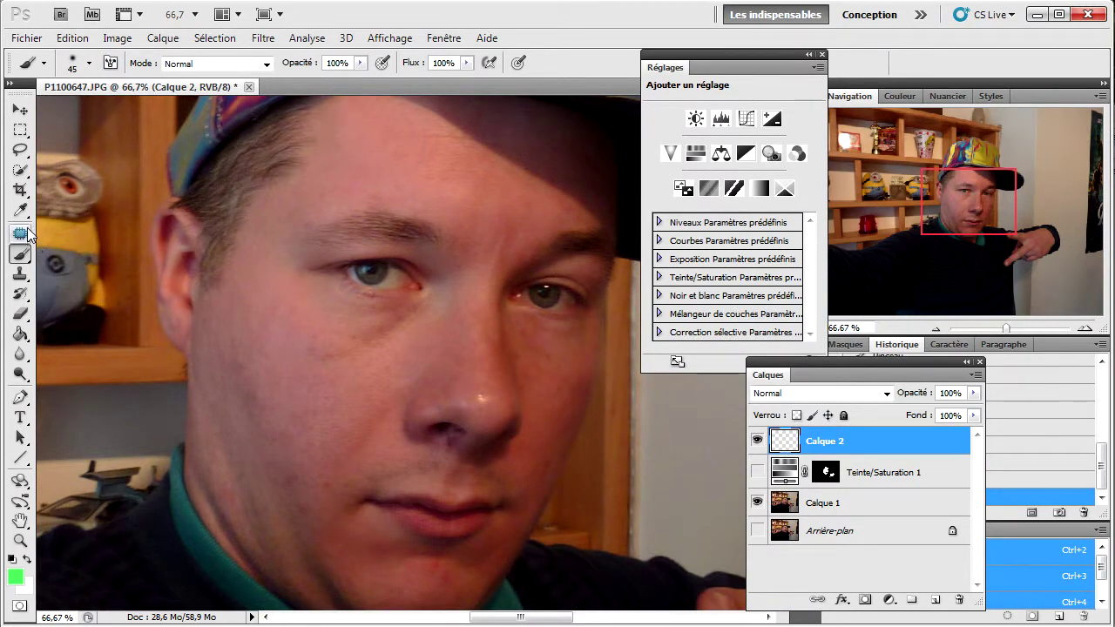
# Step: Try a green brush stroke at 100% flow on the upper eyelid and undo it
pyautogui.click(468, 64)
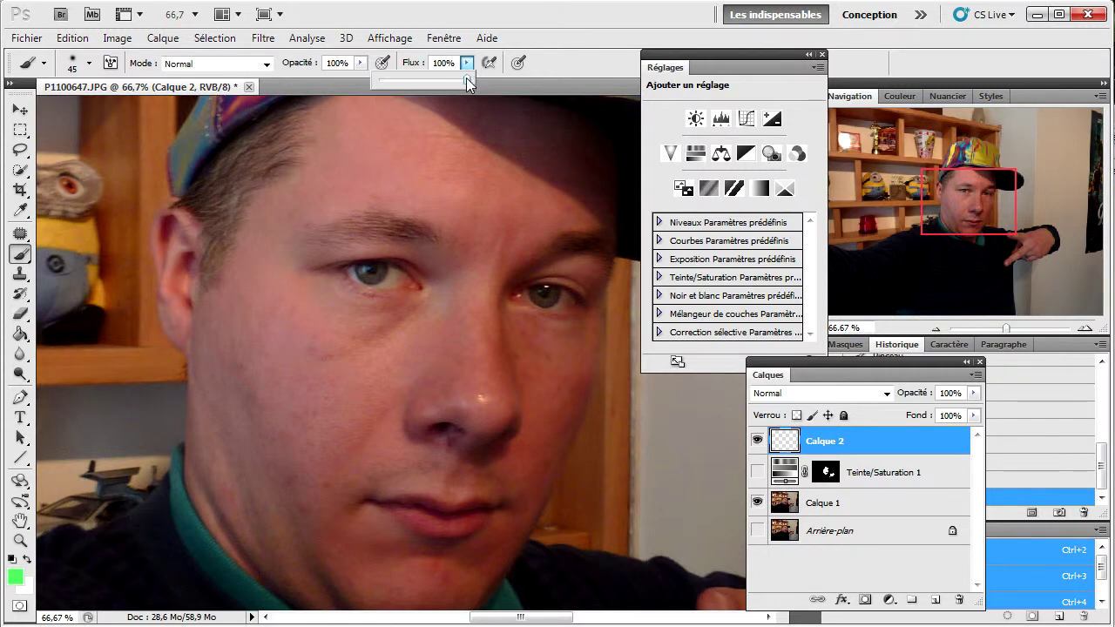
pyautogui.moveTo(467, 79); pyautogui.dragTo(413, 83)
pyautogui.click(467, 70)
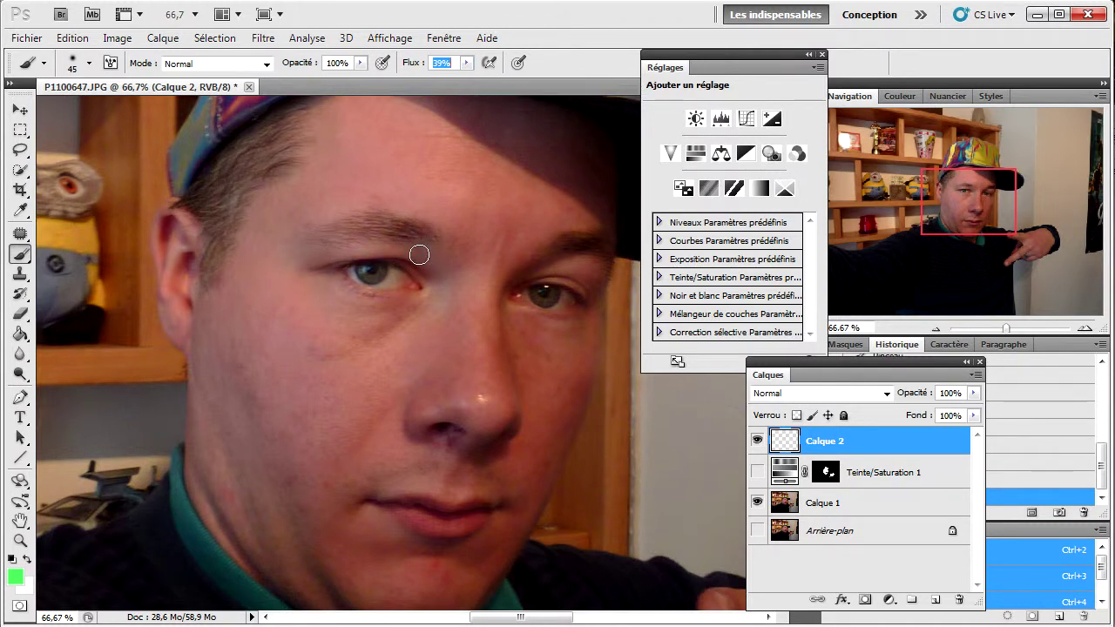
pyautogui.click(471, 64)
pyautogui.moveTo(467, 79); pyautogui.dragTo(525, 79)
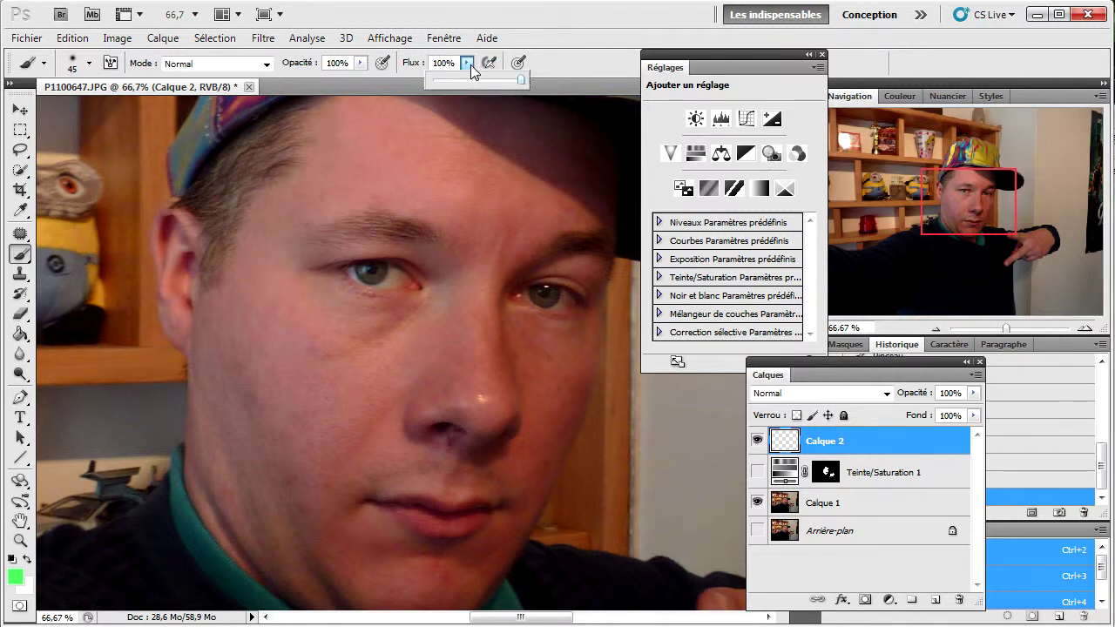
pyautogui.click(467, 63)
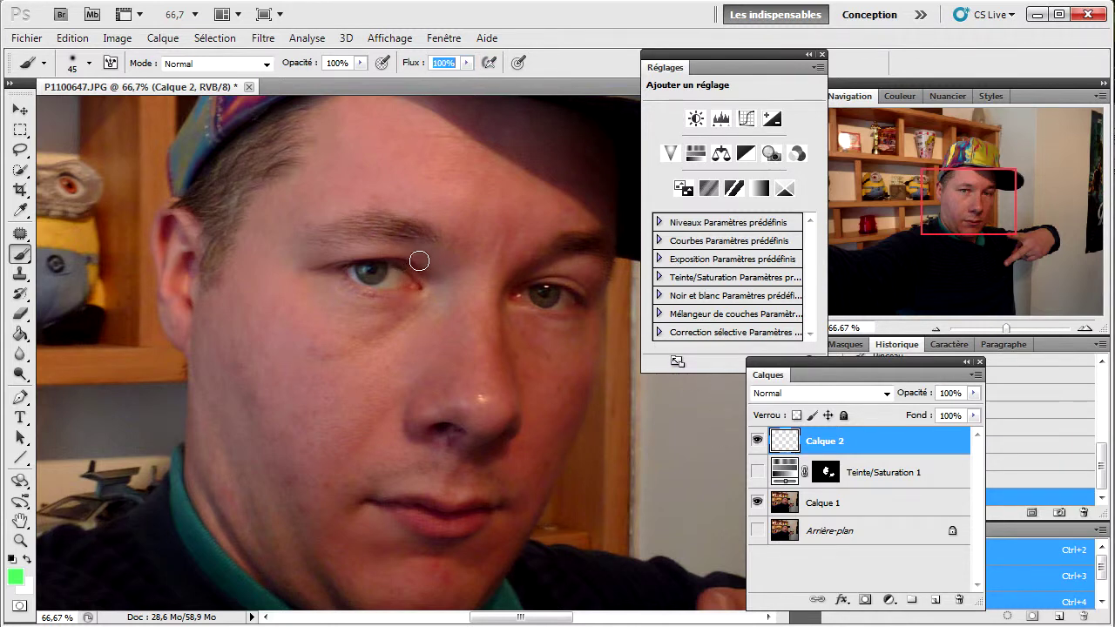
pyautogui.moveTo(418, 261)
pyautogui.mouseDown()
pyautogui.moveTo(389, 242)
pyautogui.moveTo(357, 243)
pyautogui.mouseUp()
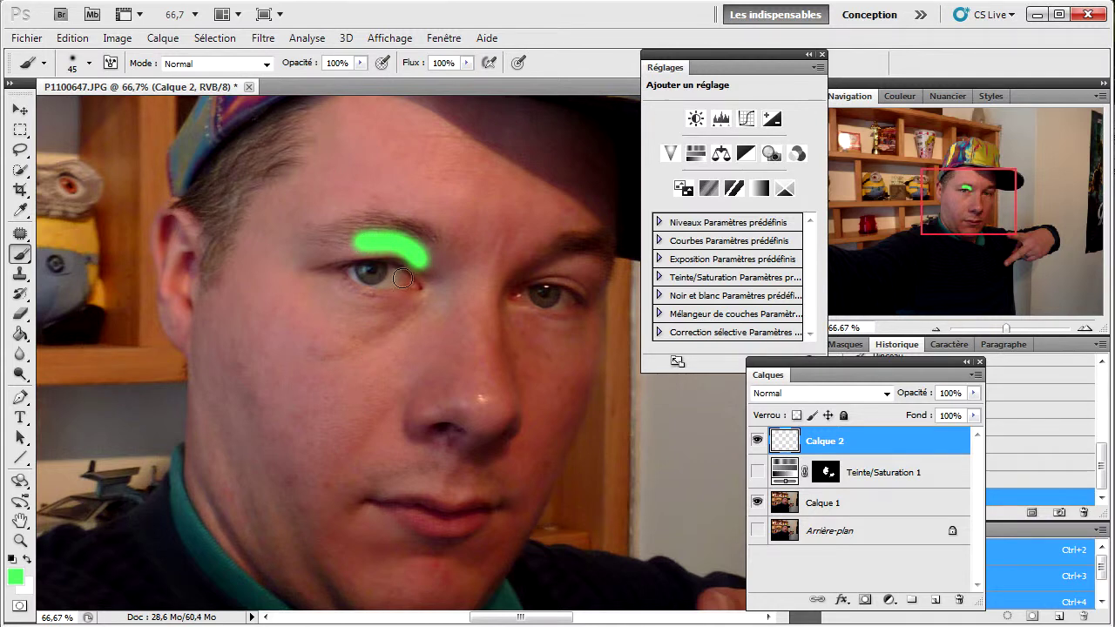
pyautogui.click(1038, 481)
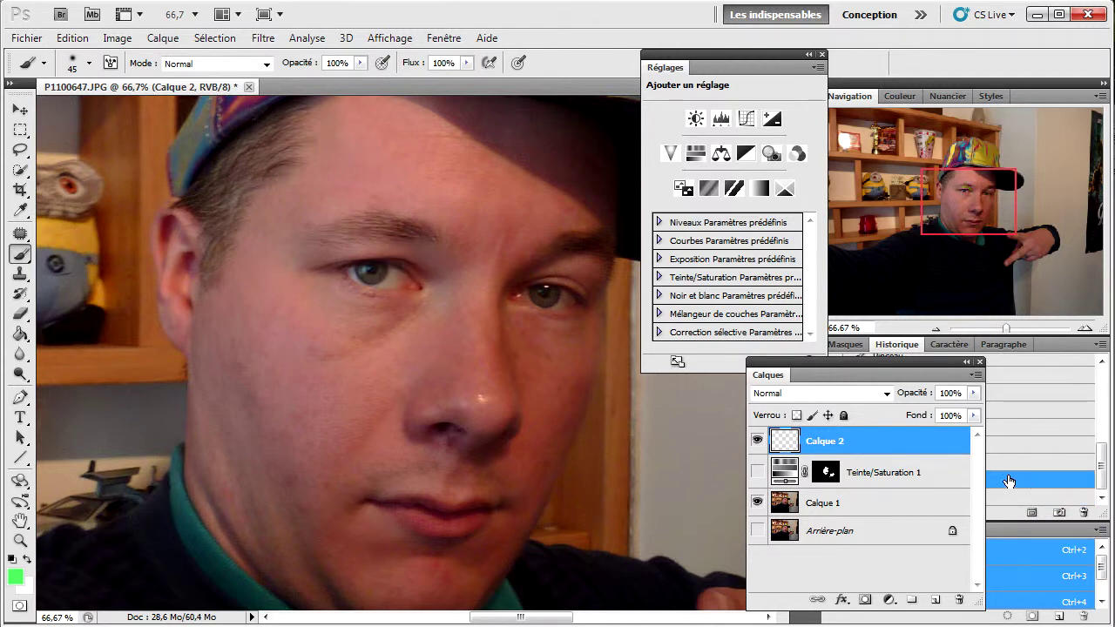
# Step: Lower the brush flow to 28% and paint green eyeshadow over both upper eyelids on Calque 2
pyautogui.click(465, 64)
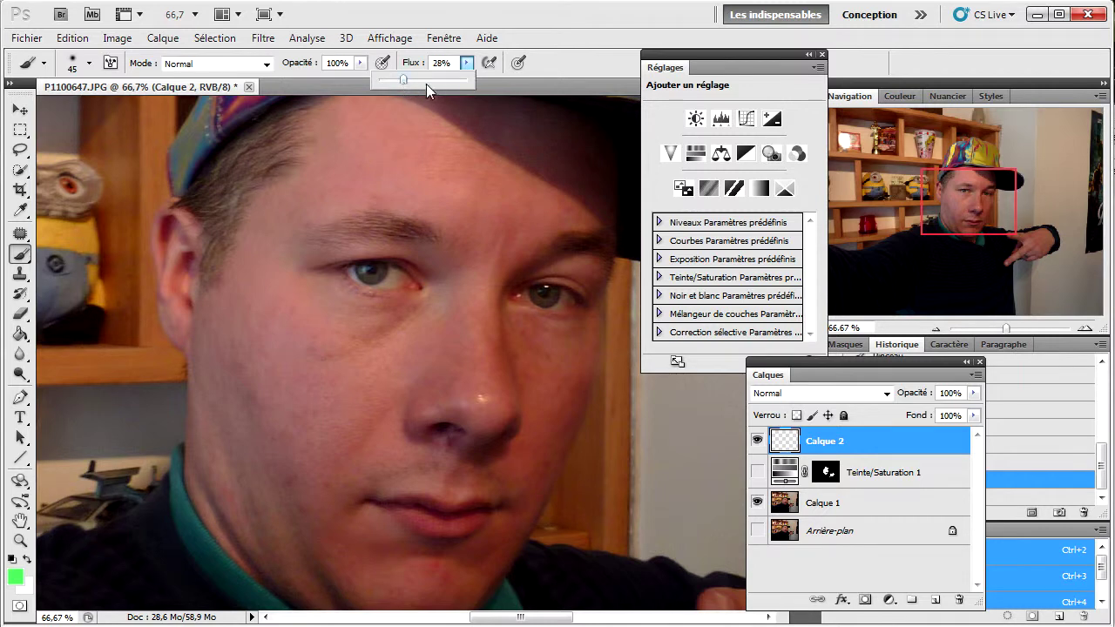
pyautogui.moveTo(427, 252); pyautogui.dragTo(321, 254)
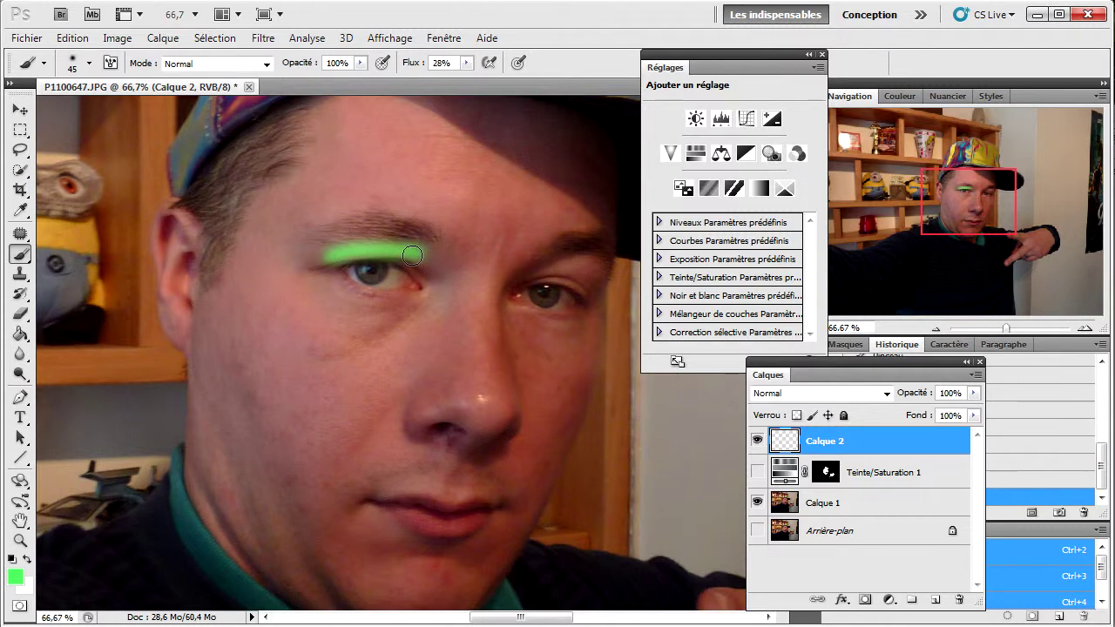
pyautogui.moveTo(424, 261); pyautogui.dragTo(436, 272)
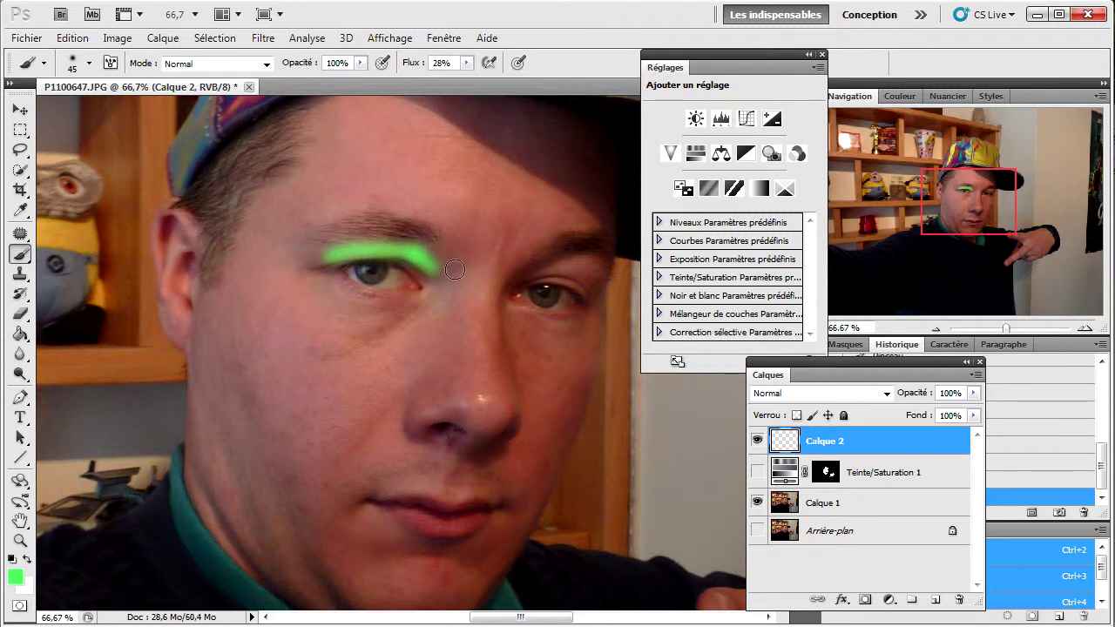
pyautogui.moveTo(538, 270)
pyautogui.mouseDown()
pyautogui.moveTo(560, 263)
pyautogui.moveTo(592, 285)
pyautogui.moveTo(574, 264)
pyautogui.moveTo(599, 281)
pyautogui.mouseUp()
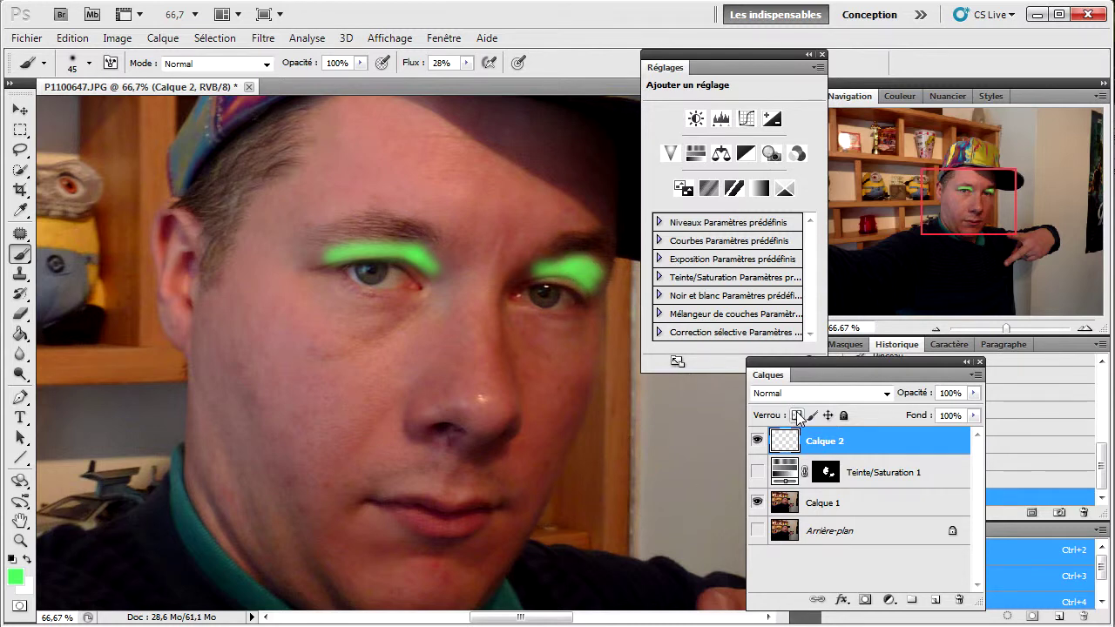
# Step: Try the different blend modes on the eyeshadow layer Calque 2 and settle on Couleur
pyautogui.click(884, 395)
pyautogui.scroll(-3, 885, 398)
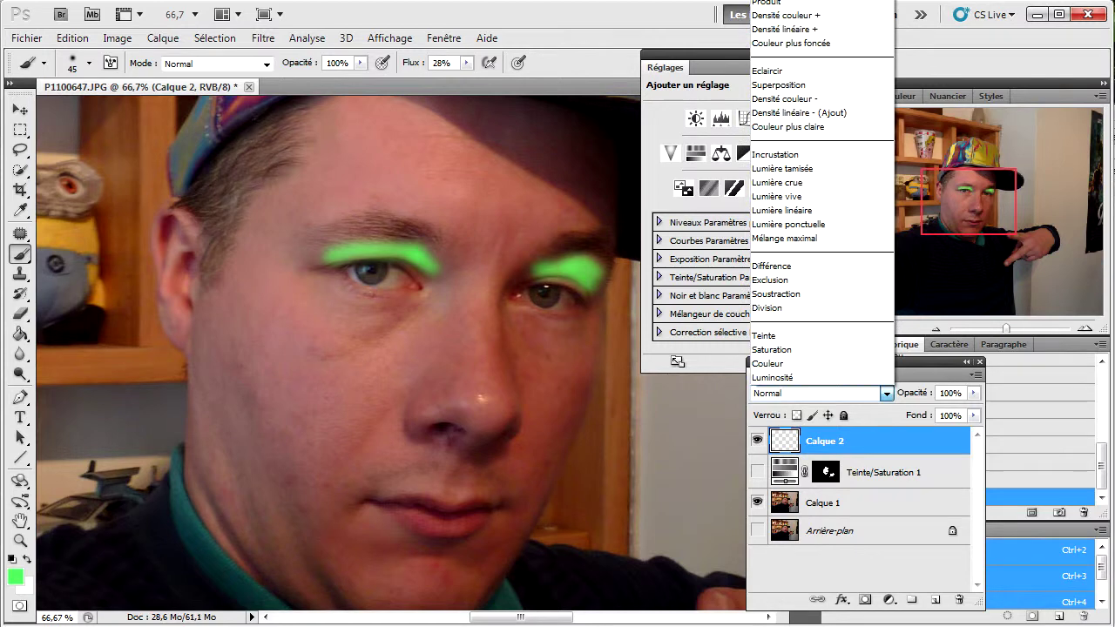
pyautogui.click(768, 1)
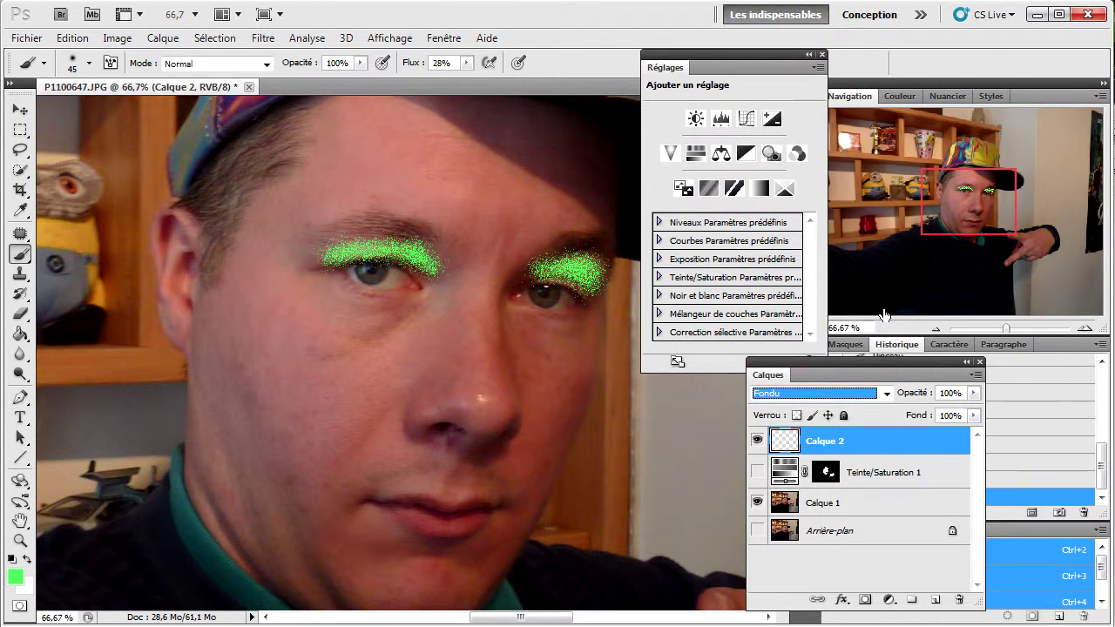
pyautogui.press('Down')
pyautogui.press('Down')
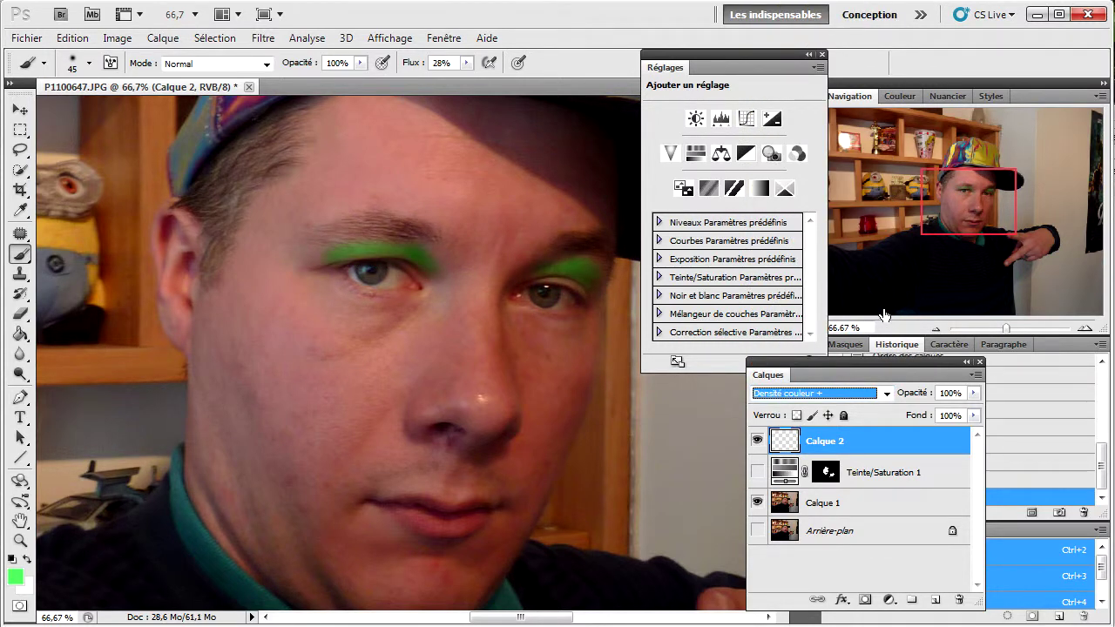
pyautogui.press('Down')
pyautogui.press('Down')
pyautogui.press('Down')
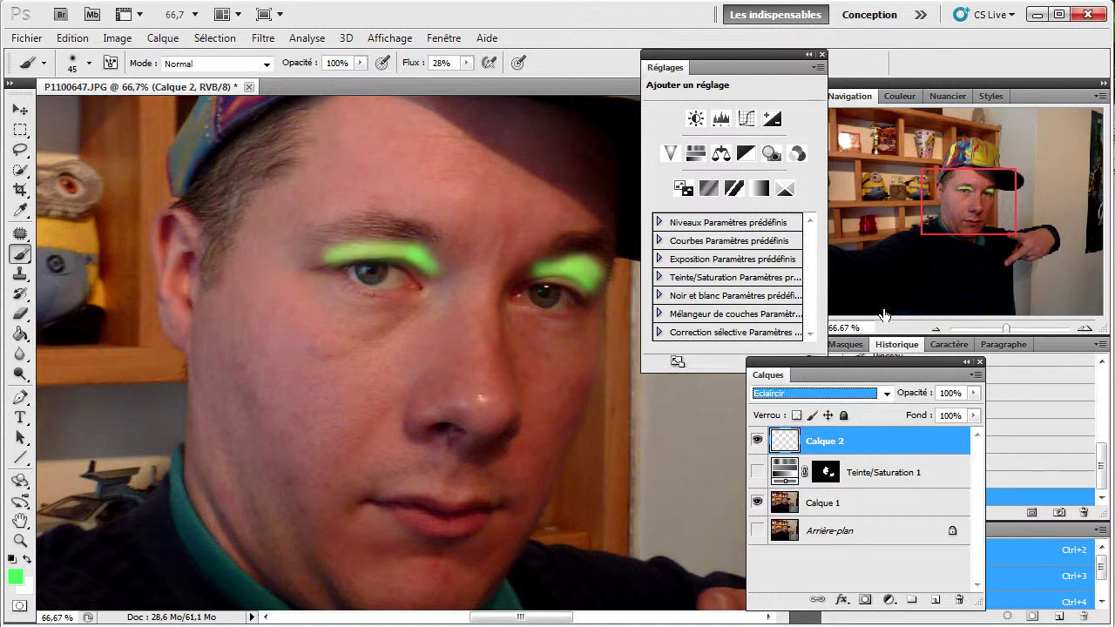
pyautogui.press('Down')
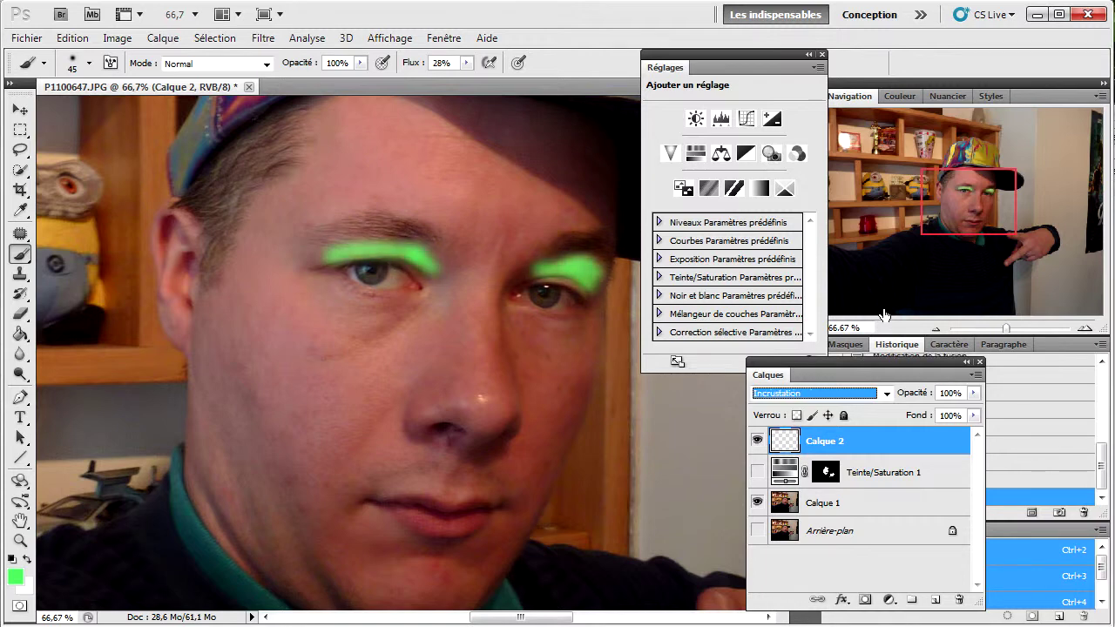
pyautogui.press('Down')
pyautogui.press('Down')
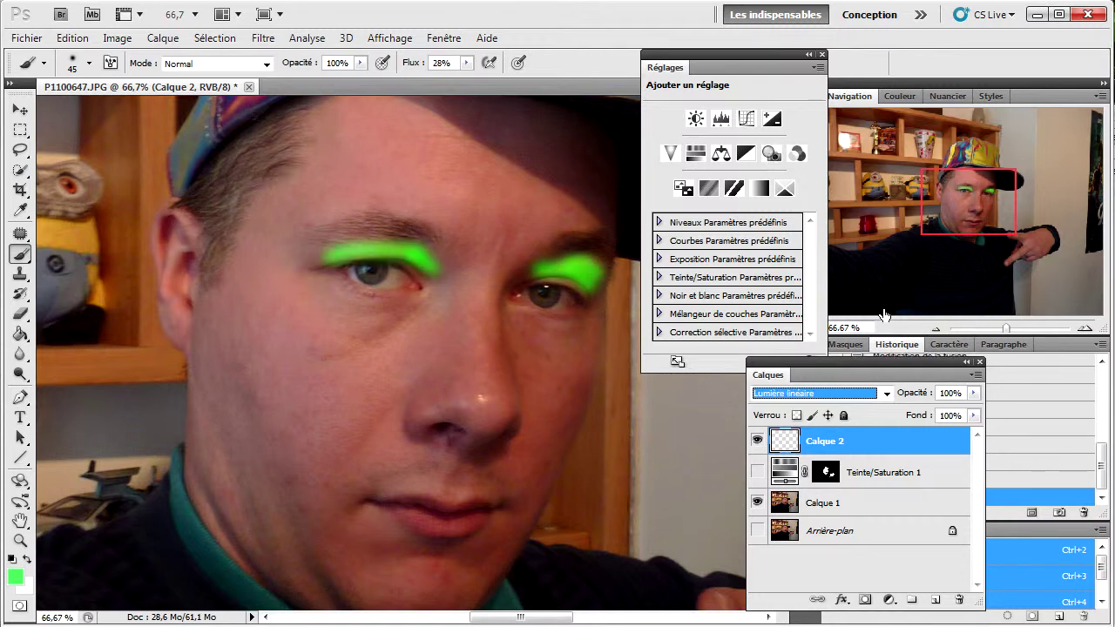
pyautogui.press('Down')
pyautogui.press('Down')
pyautogui.press('Down')
pyautogui.press('Down')
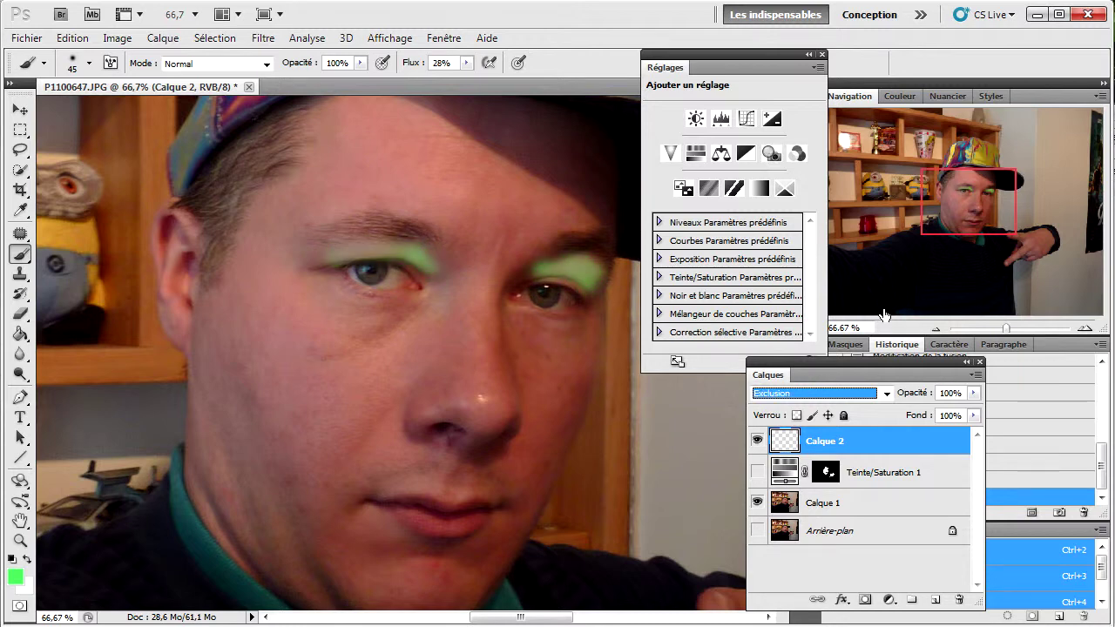
pyautogui.press('Down')
pyautogui.press('Down')
pyautogui.press('Down')
pyautogui.press('Down')
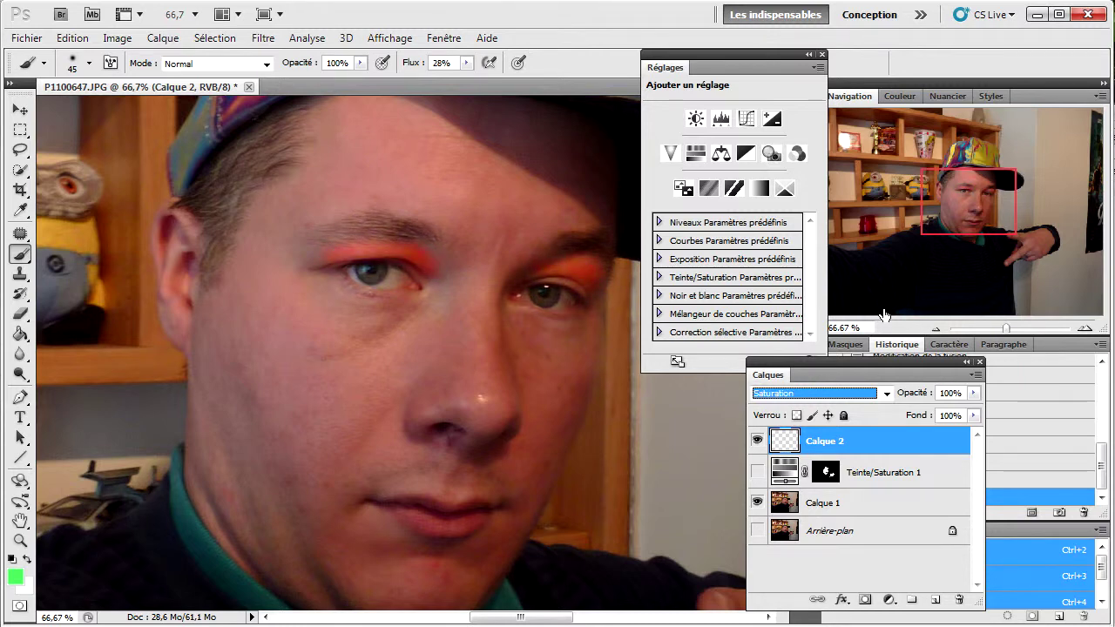
pyautogui.press('Down')
pyautogui.press('Down')
pyautogui.press('Up')
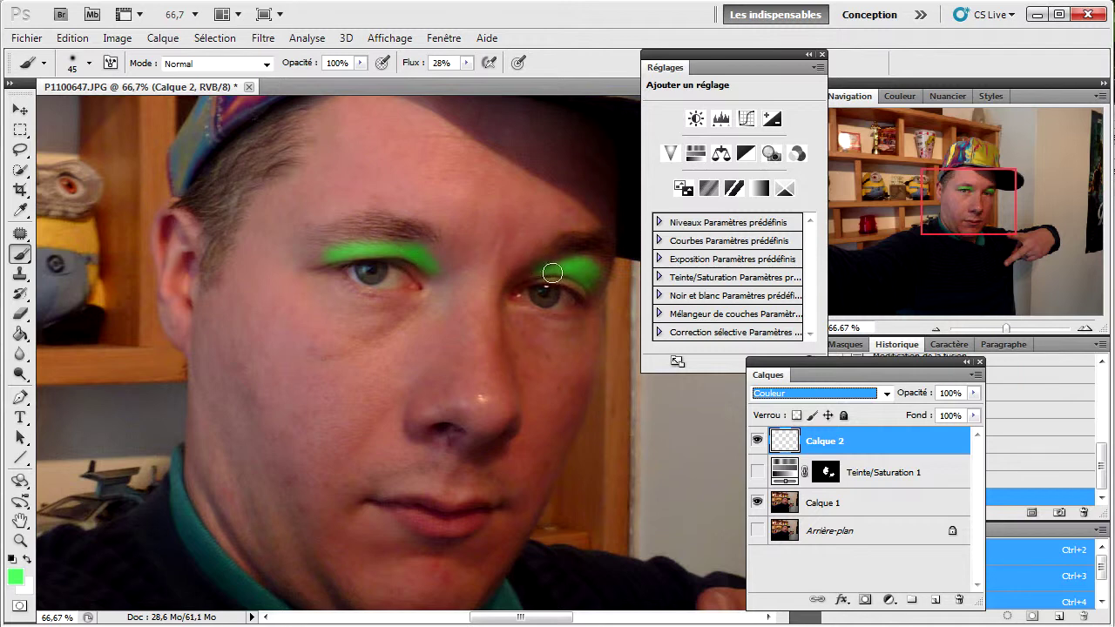
# Step: Reduce the opacity of the eyeshadow layer Calque 2 to 52%
pyautogui.click(972, 394)
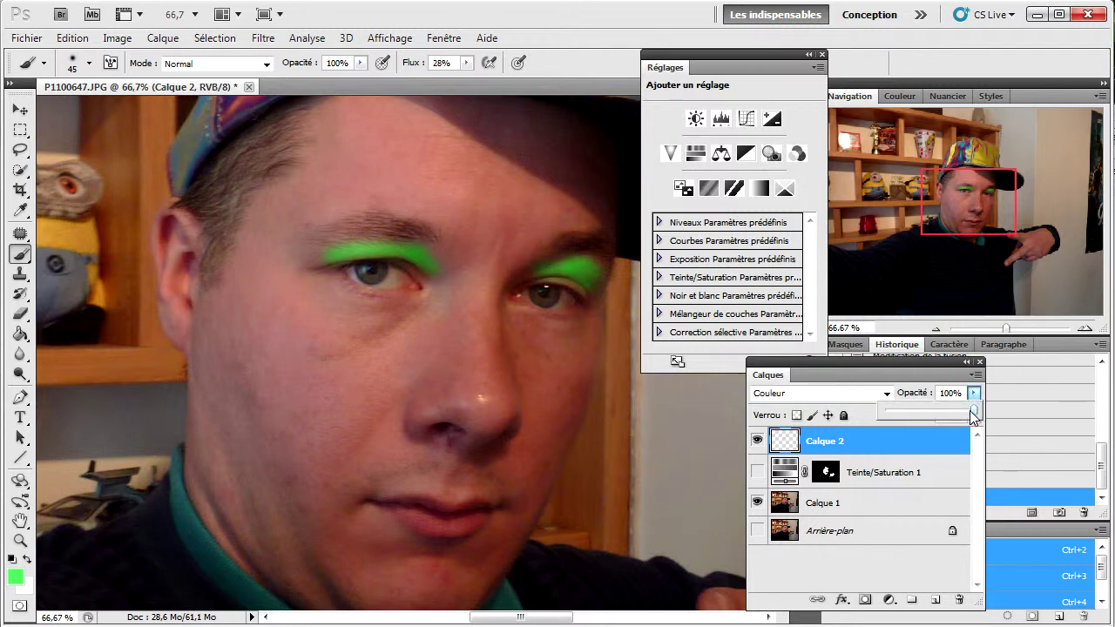
pyautogui.moveTo(973, 415); pyautogui.dragTo(938, 415)
pyautogui.click(973, 393)
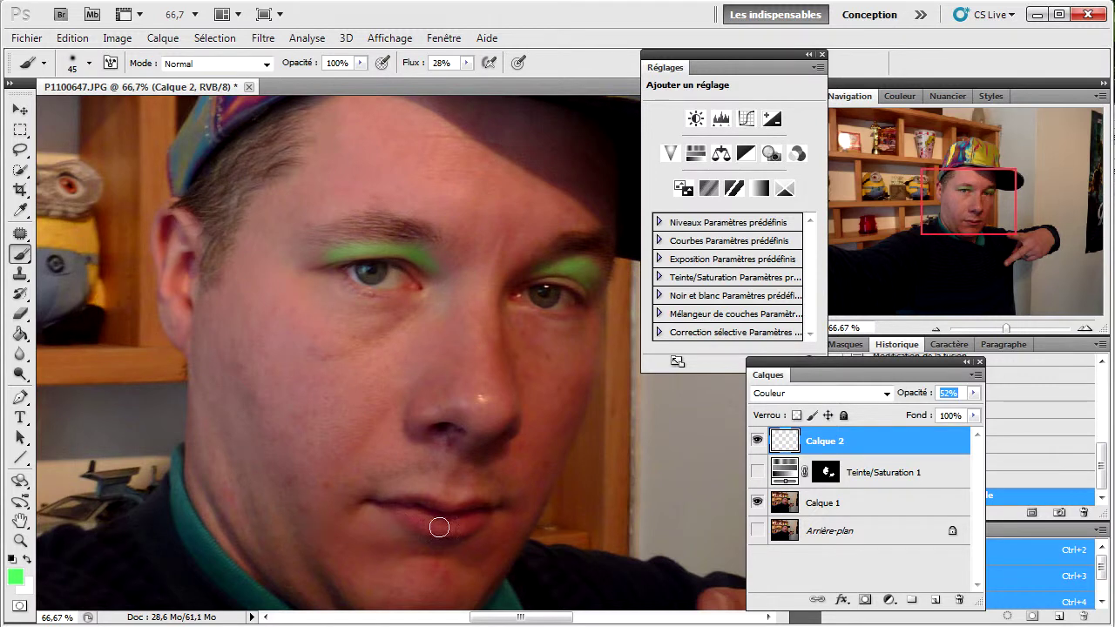
# Step: Change the foreground colour to a vivid pinkish red for the lips
pyautogui.click(15, 576)
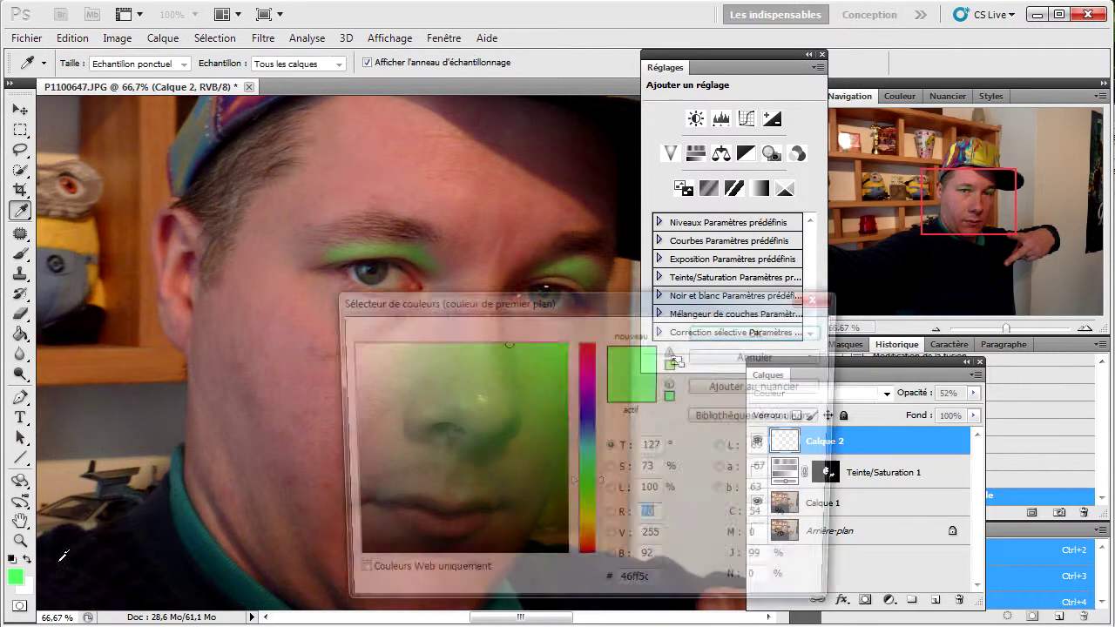
pyautogui.moveTo(598, 349); pyautogui.dragTo(536, 346)
pyautogui.click(740, 332)
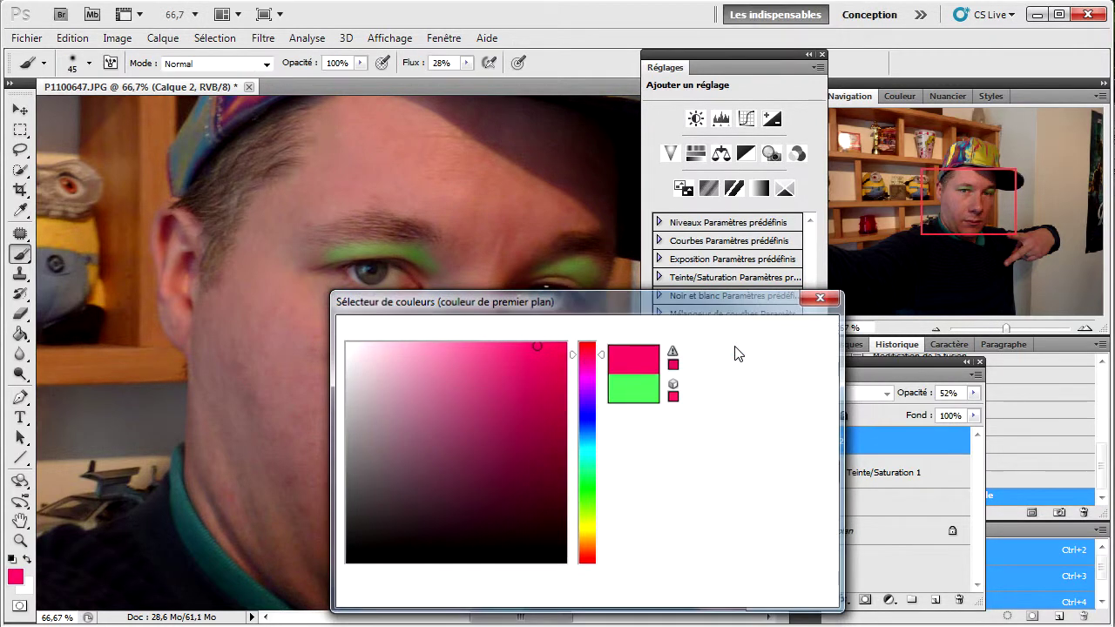
# Step: Add a new layer above Calque 2 and paint the lips pink, refining the mouth corners with a 16 px brush
pyautogui.click(935, 600)
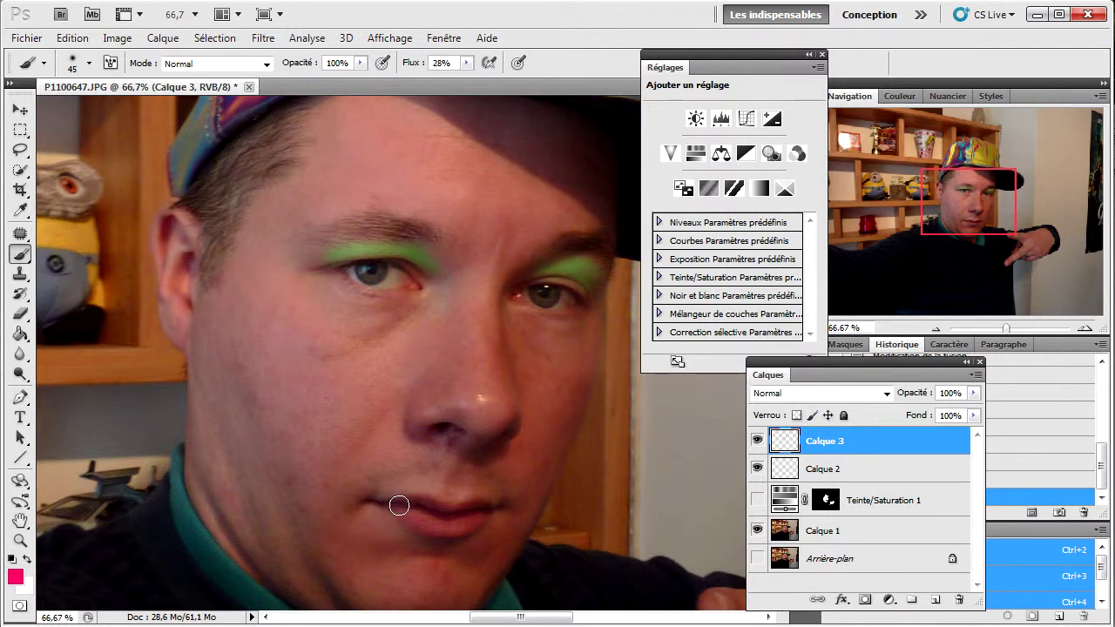
pyautogui.moveTo(398, 505)
pyautogui.mouseDown()
pyautogui.moveTo(486, 509)
pyautogui.moveTo(446, 528)
pyautogui.moveTo(391, 508)
pyautogui.mouseUp()
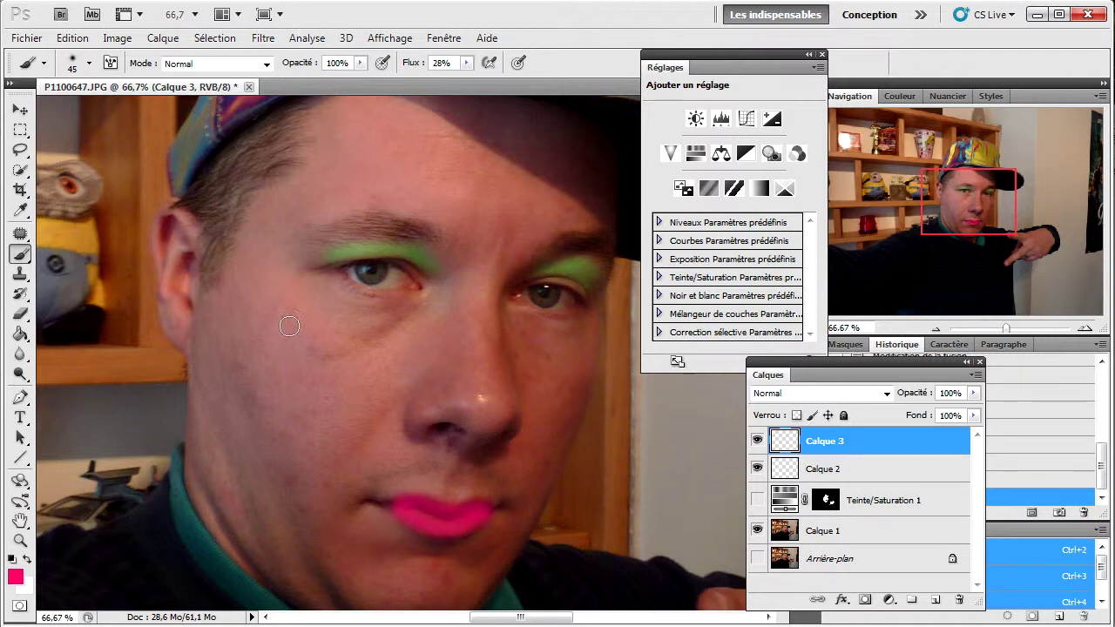
pyautogui.click(73, 65)
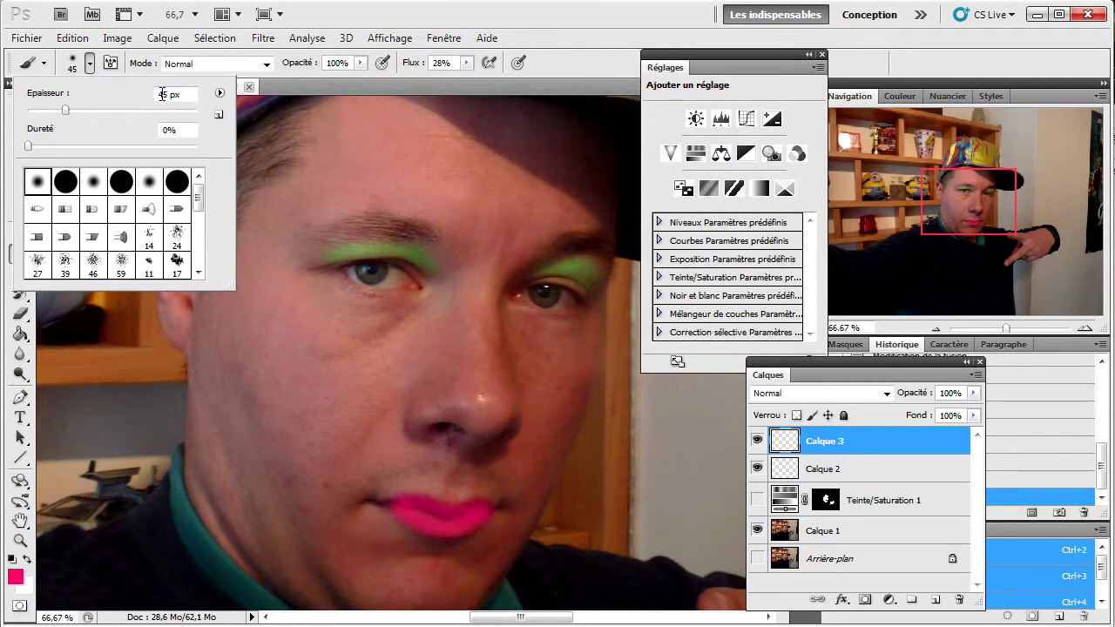
pyautogui.moveTo(65, 110); pyautogui.dragTo(41, 110)
pyautogui.click(274, 87)
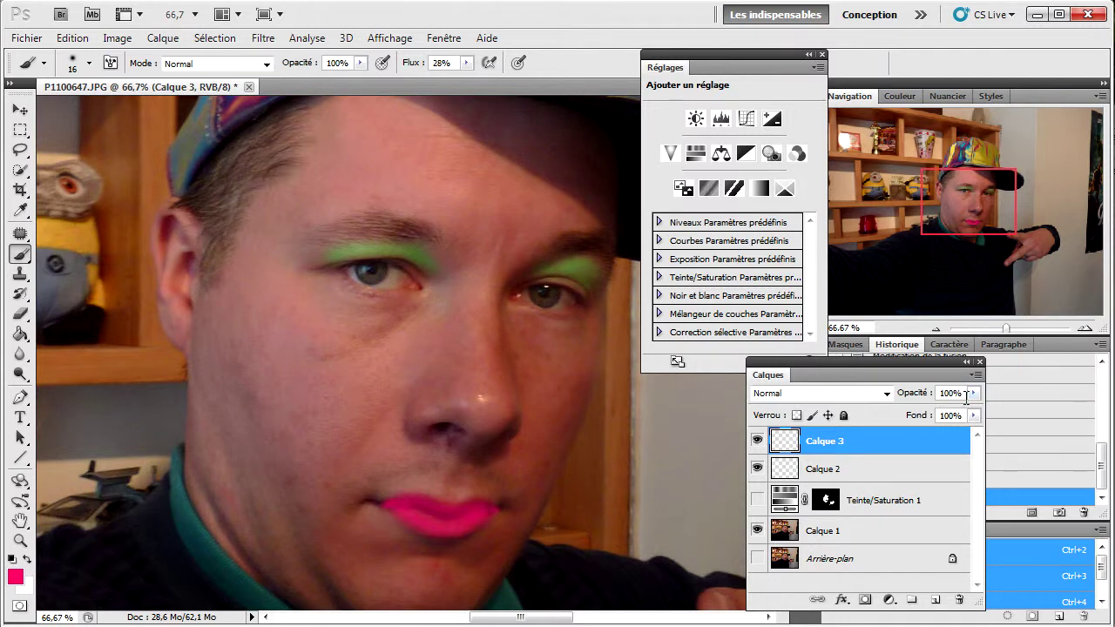
# Step: Reduce the opacity of the lip colour layer Calque 3 to 42%
pyautogui.click(973, 393)
pyautogui.moveTo(974, 411); pyautogui.dragTo(923, 410)
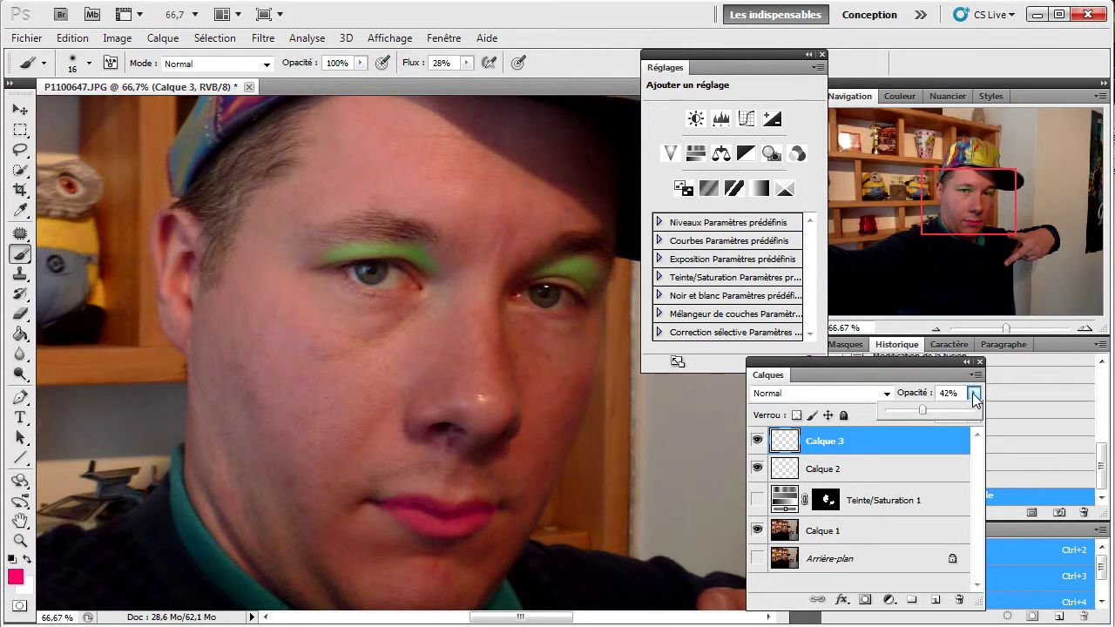
pyautogui.click(958, 393)
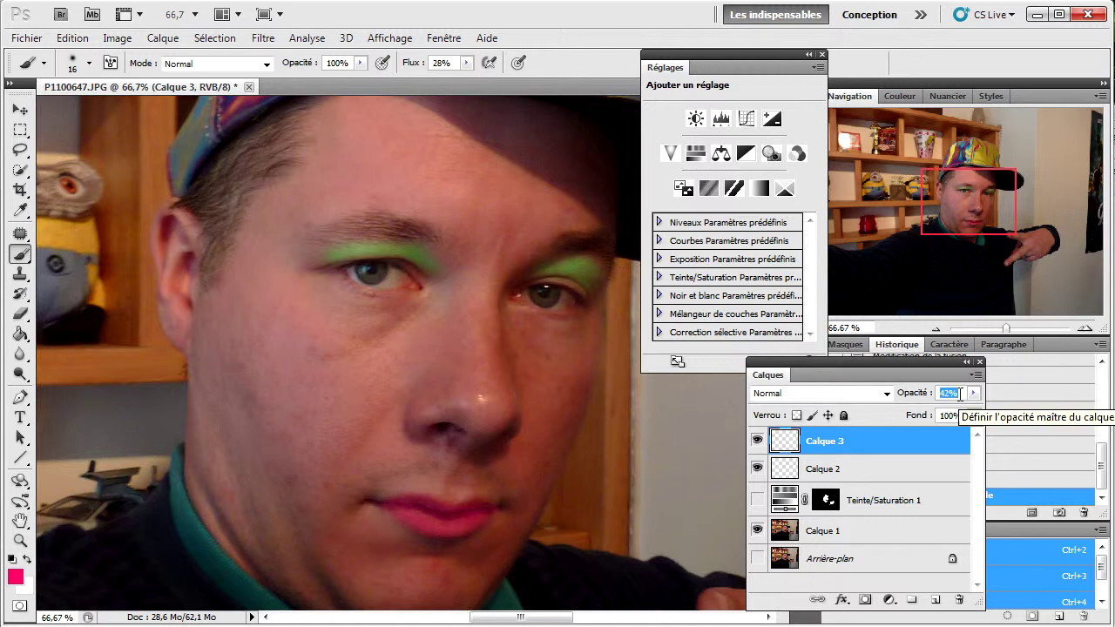
pyautogui.click(937, 329)
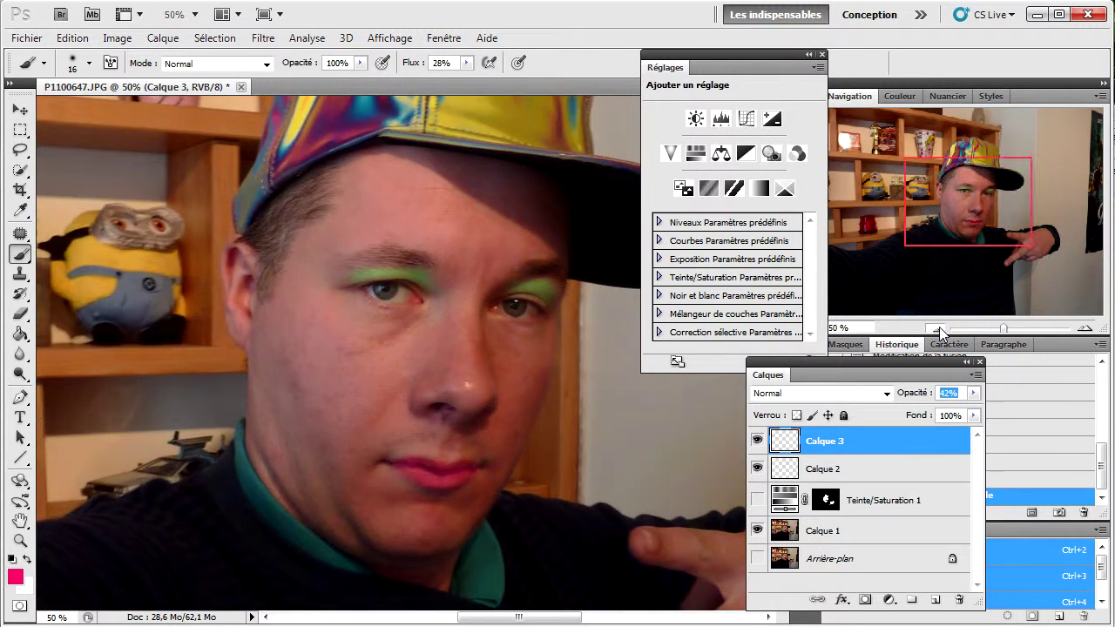
pyautogui.click(938, 330)
pyautogui.click(939, 329)
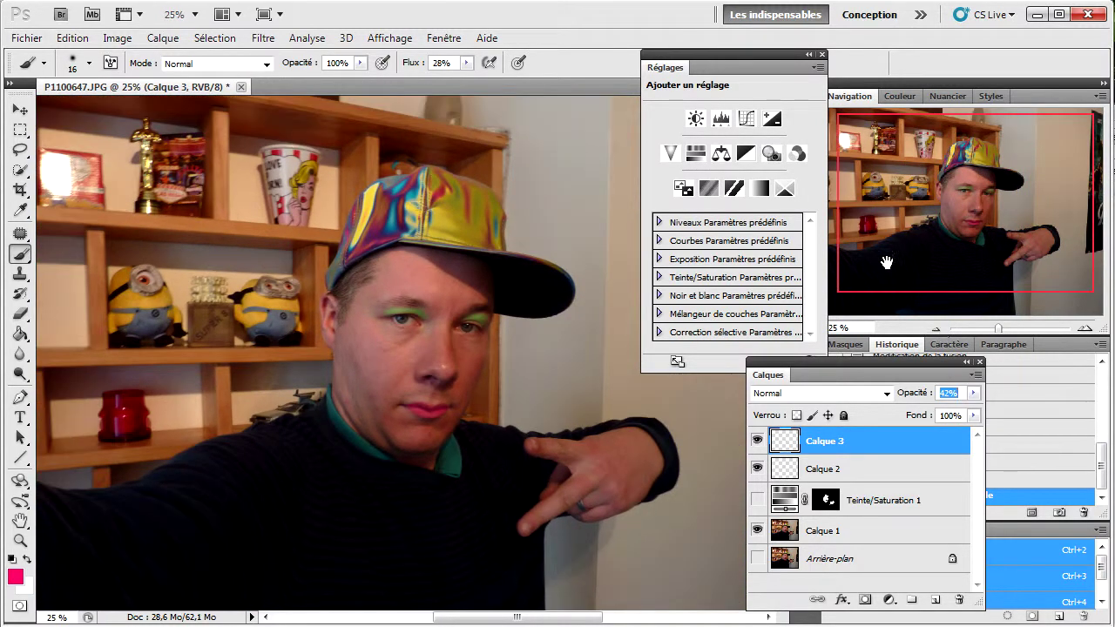
pyautogui.moveTo(921, 231); pyautogui.dragTo(928, 232)
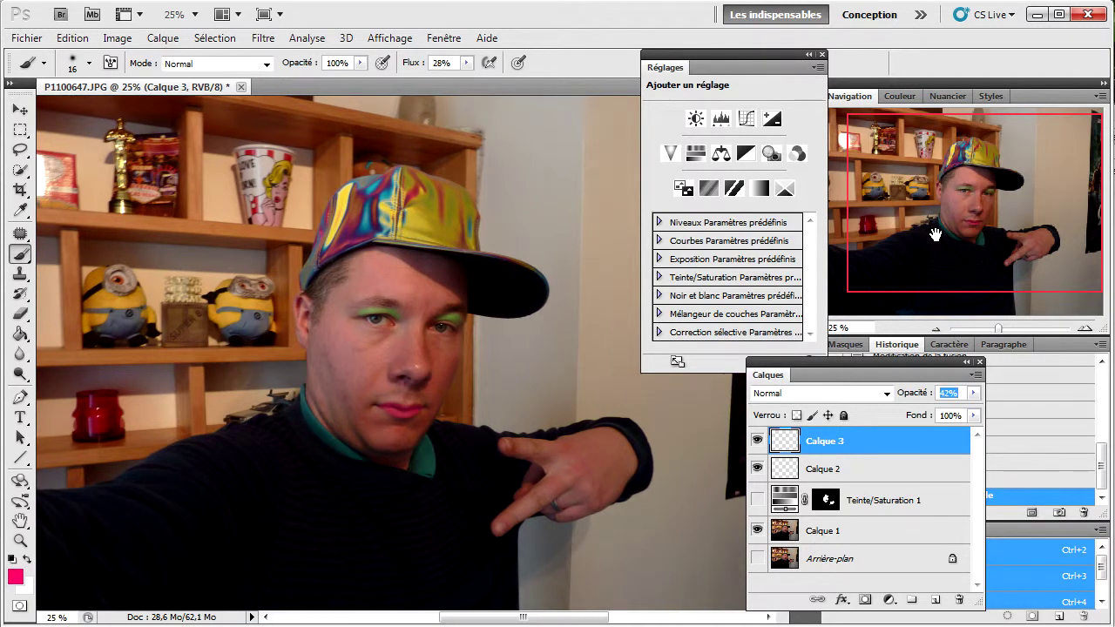